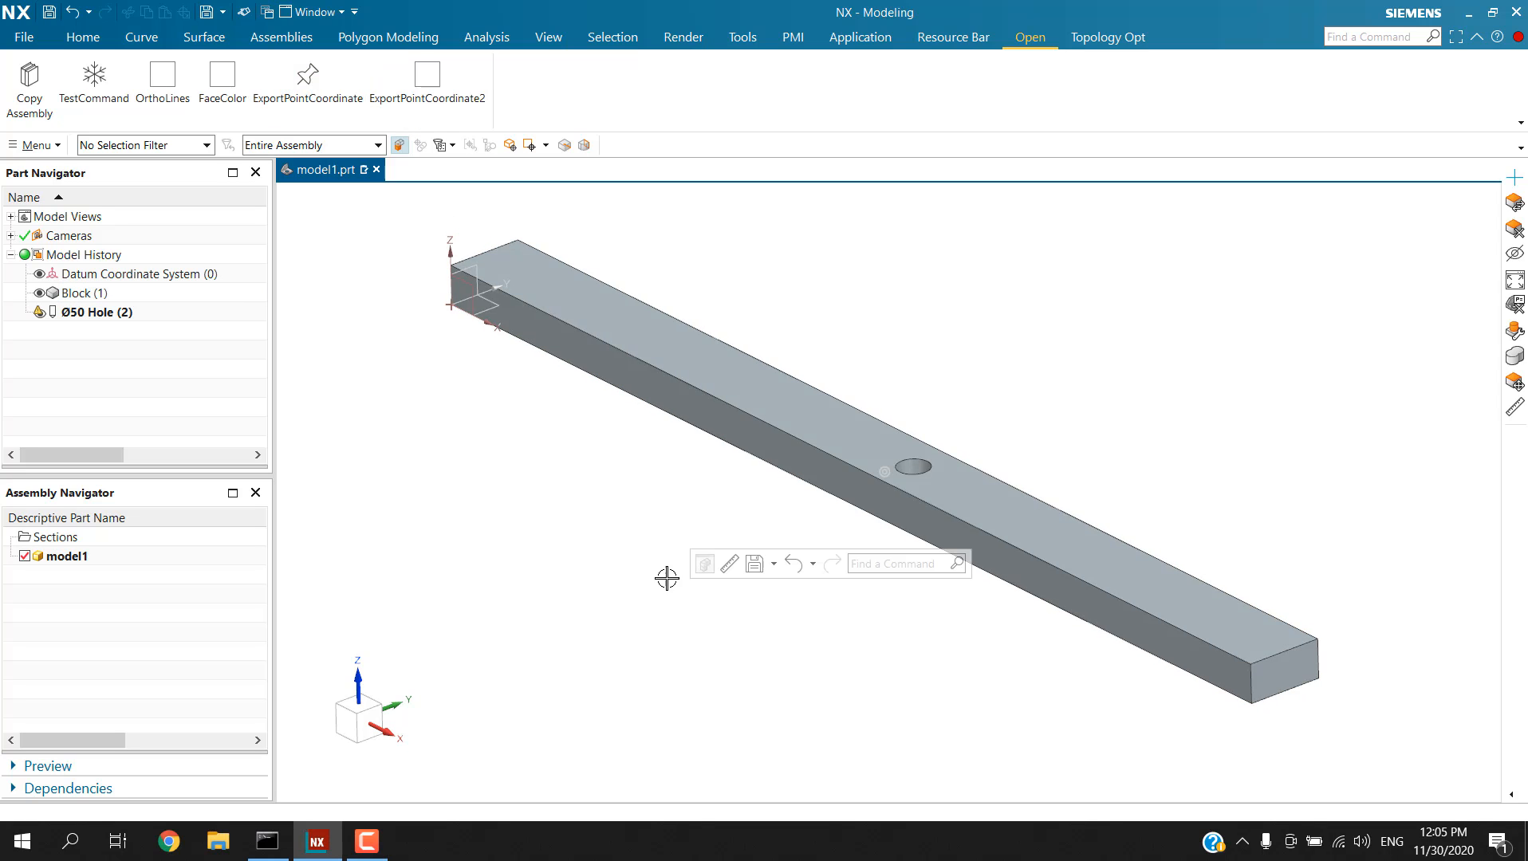
Start the ExportPointCoordinate command, place its dialog clear of the block and look over the snap point options
middle_drag(665, 575, 662, 397)
middle_drag(927, 459, 940, 582)
key(Home)
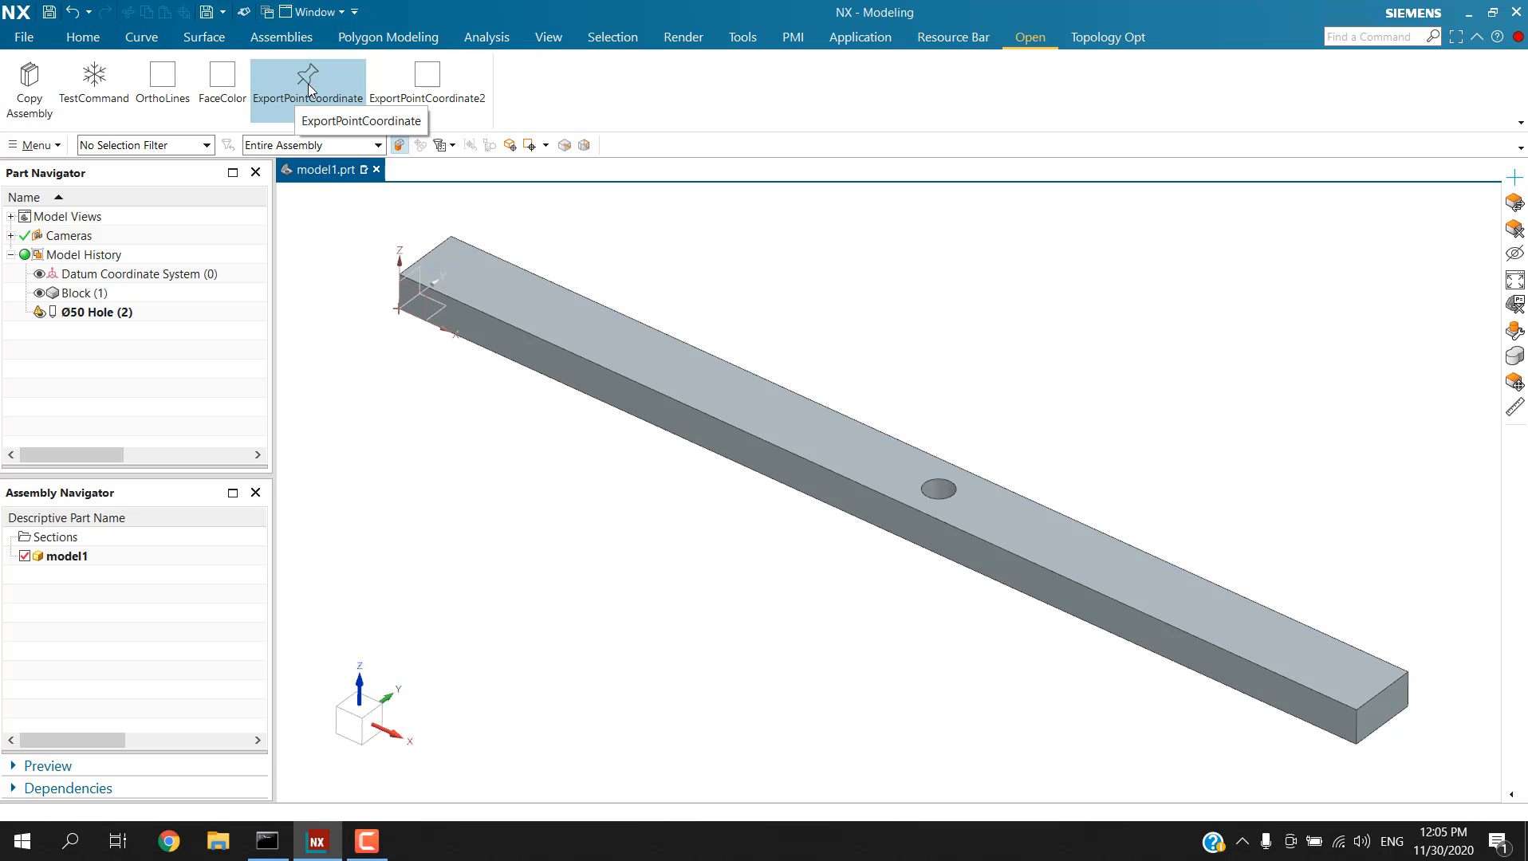
click(311, 94)
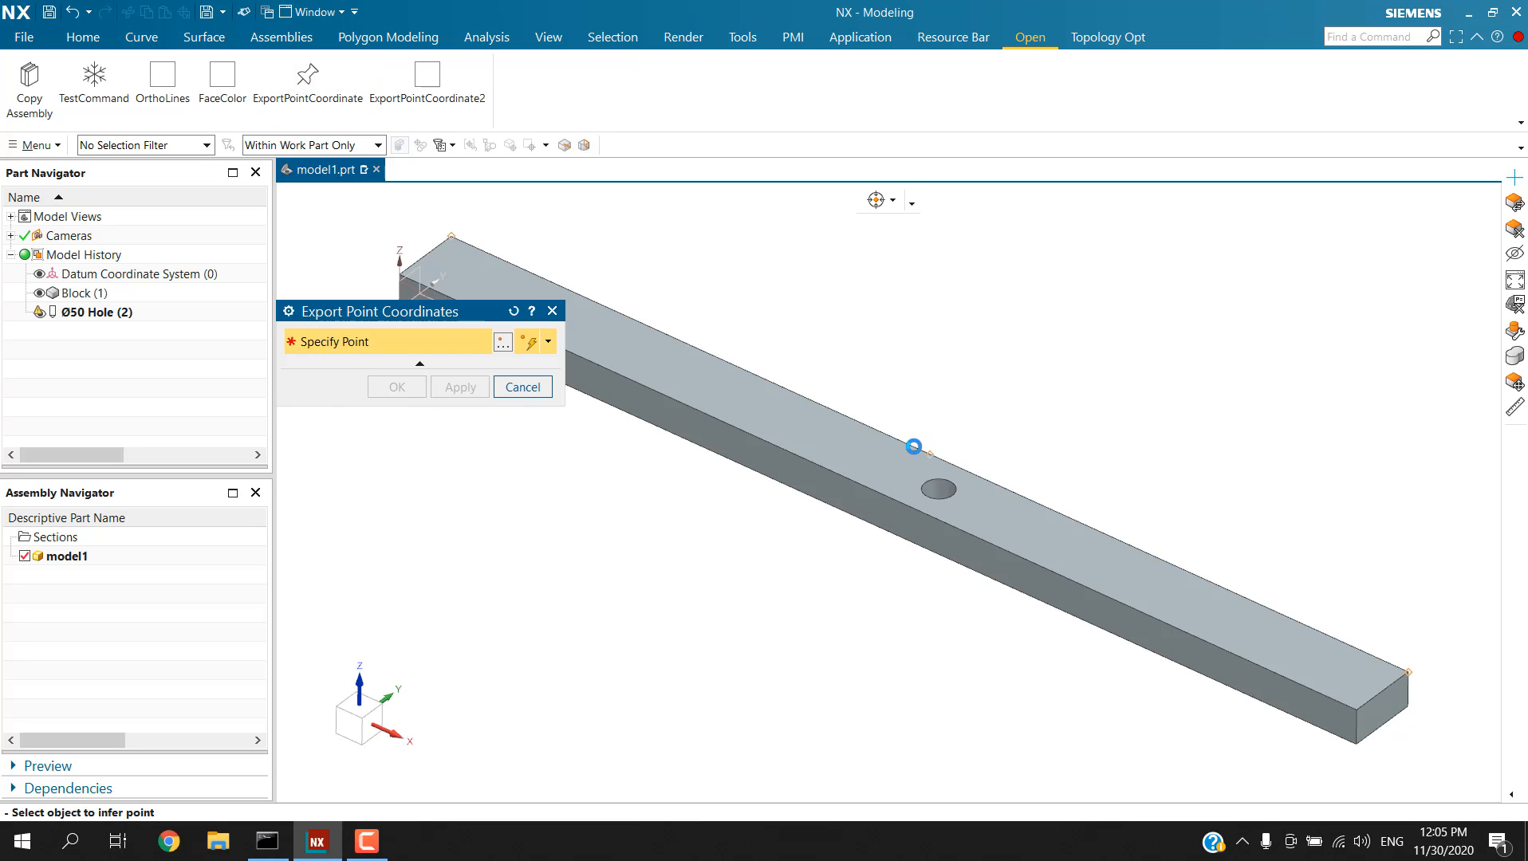
drag(352, 314, 409, 467)
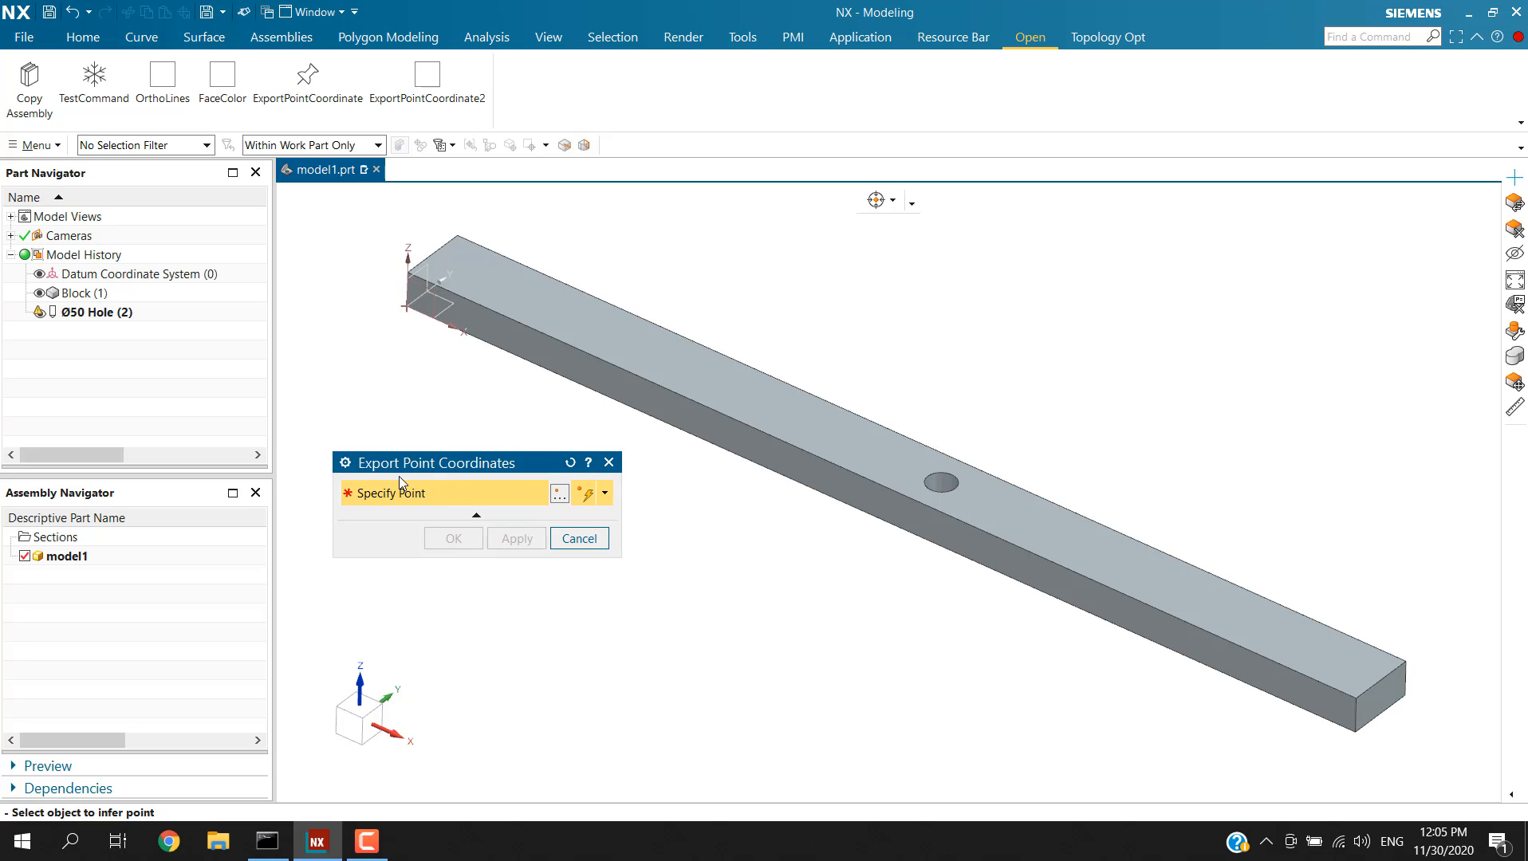
drag(466, 471, 445, 465)
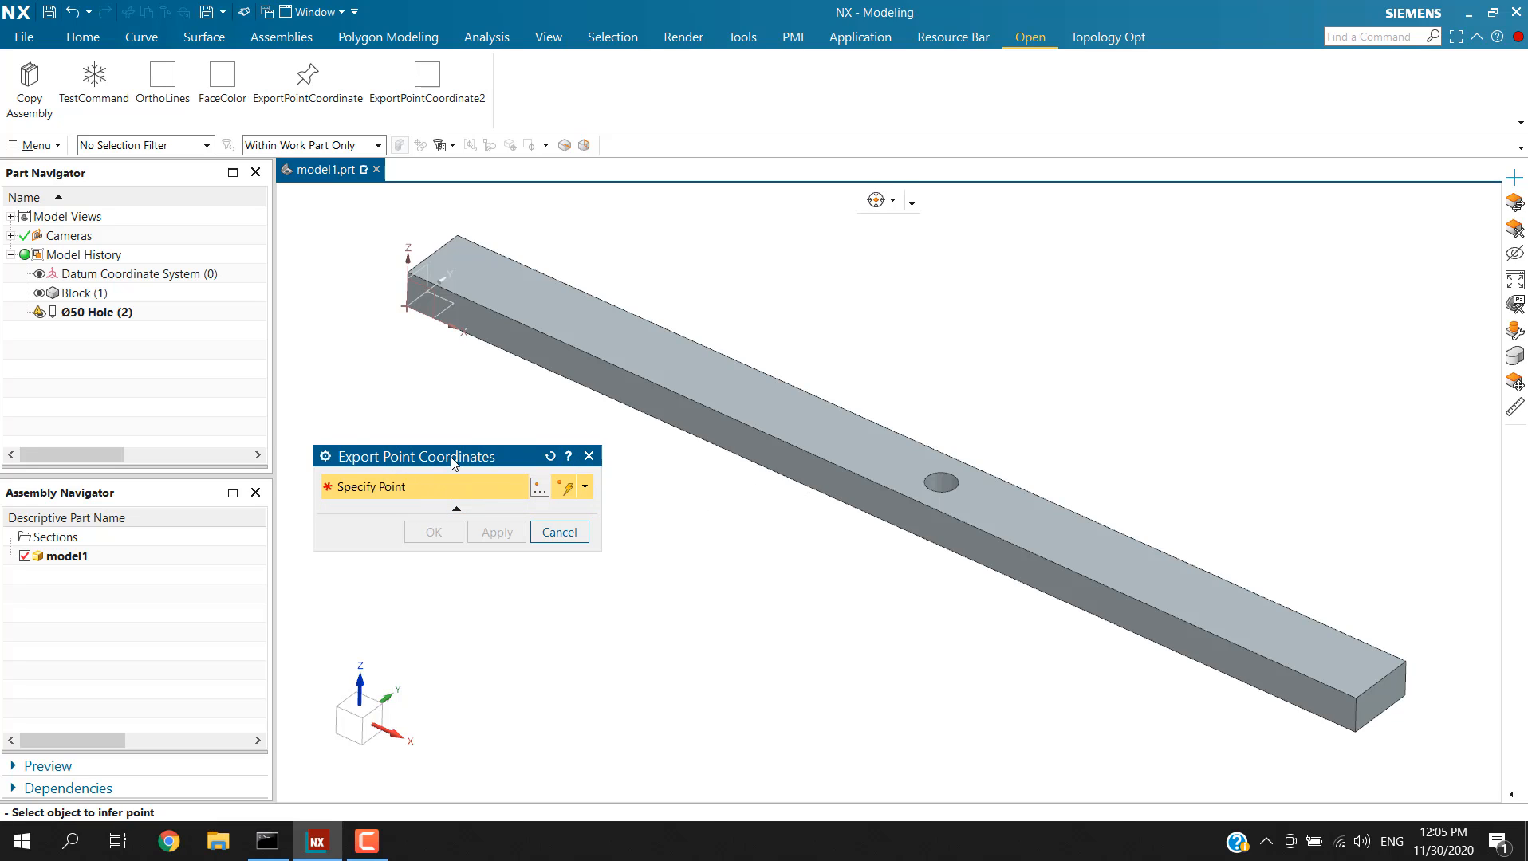
mouse_move(444, 456)
mouse_down()
mouse_move(484, 440)
mouse_move(471, 449)
mouse_up()
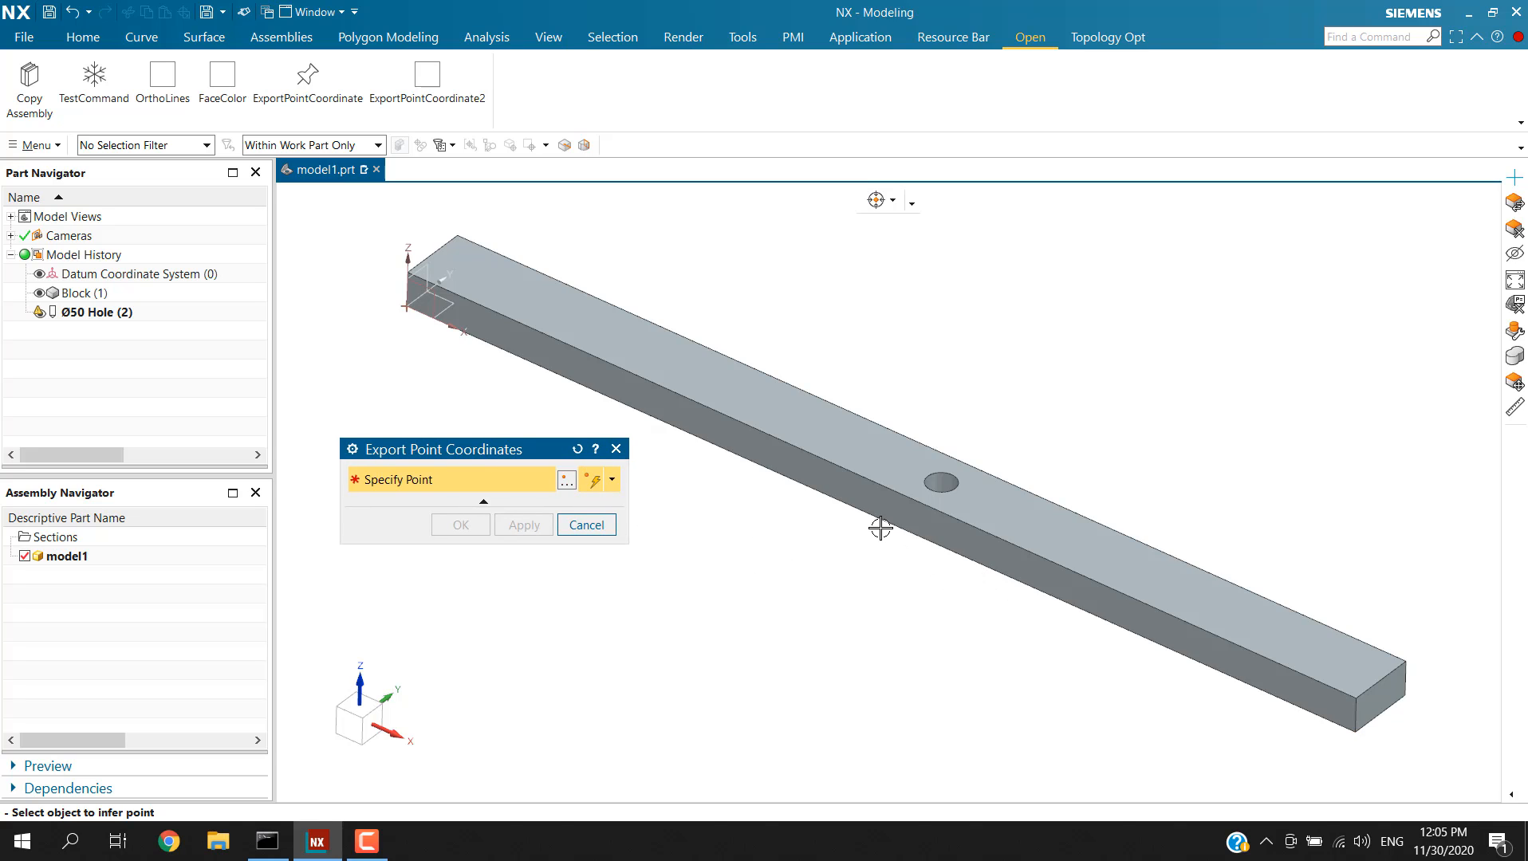
click(892, 200)
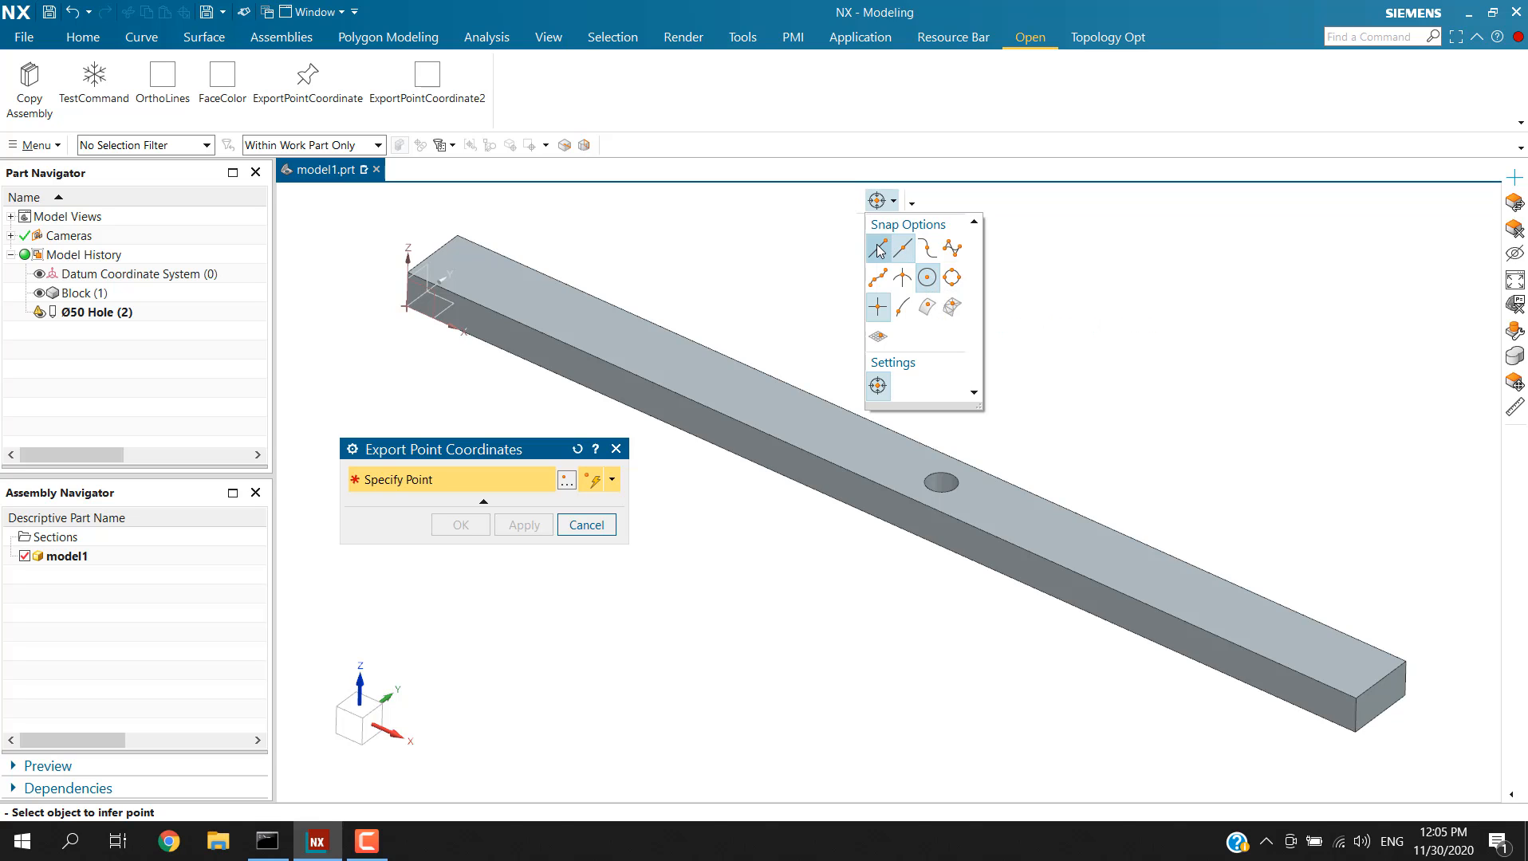
click(878, 201)
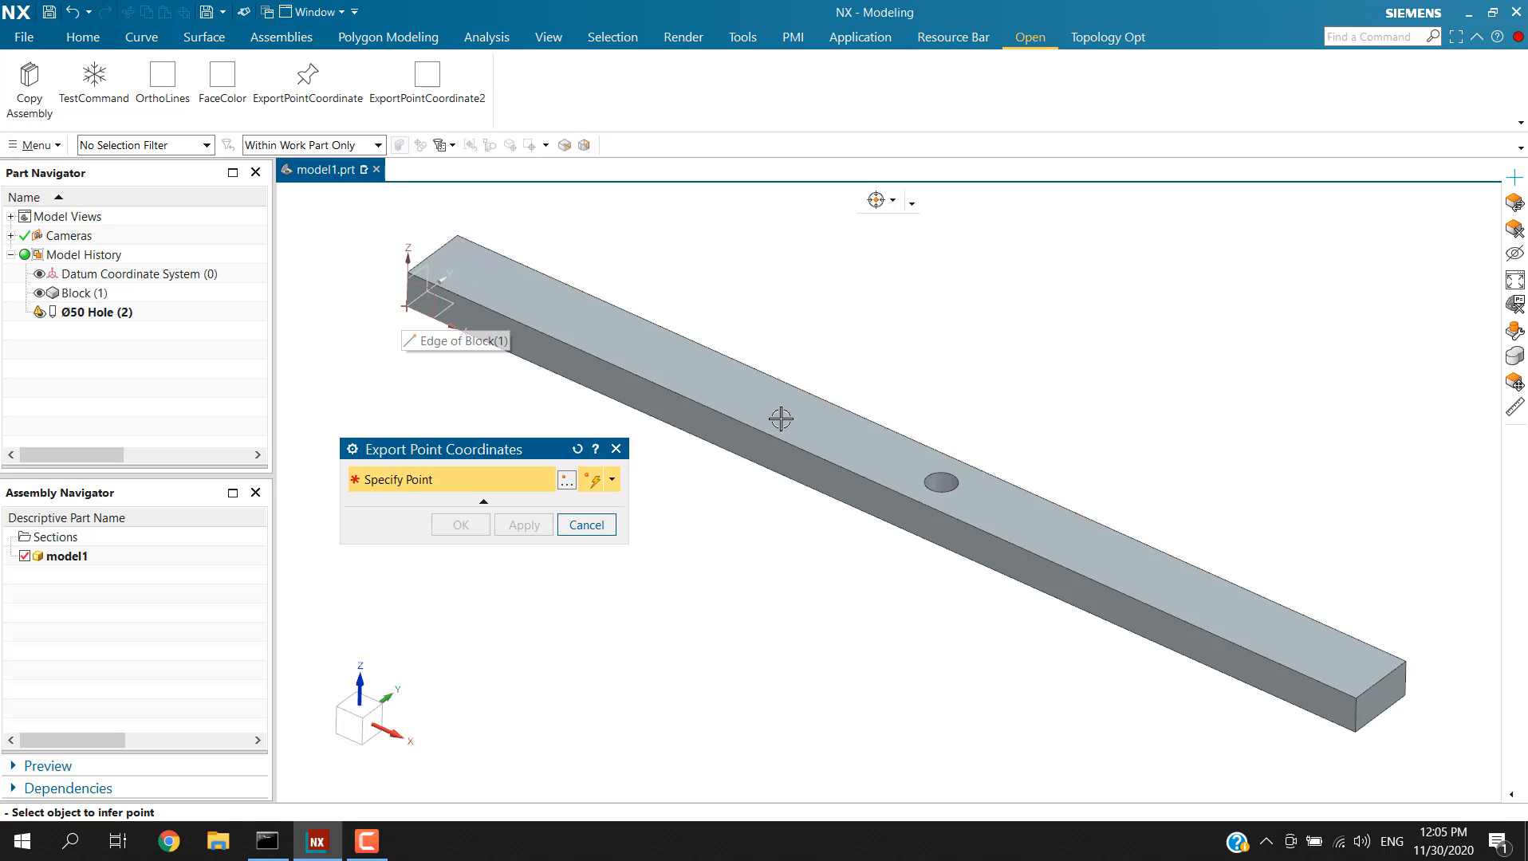
Export coordinates for the midpoints of both long top edges, the hole centre, the near top corner at the far end and a free point off the block
click(893, 485)
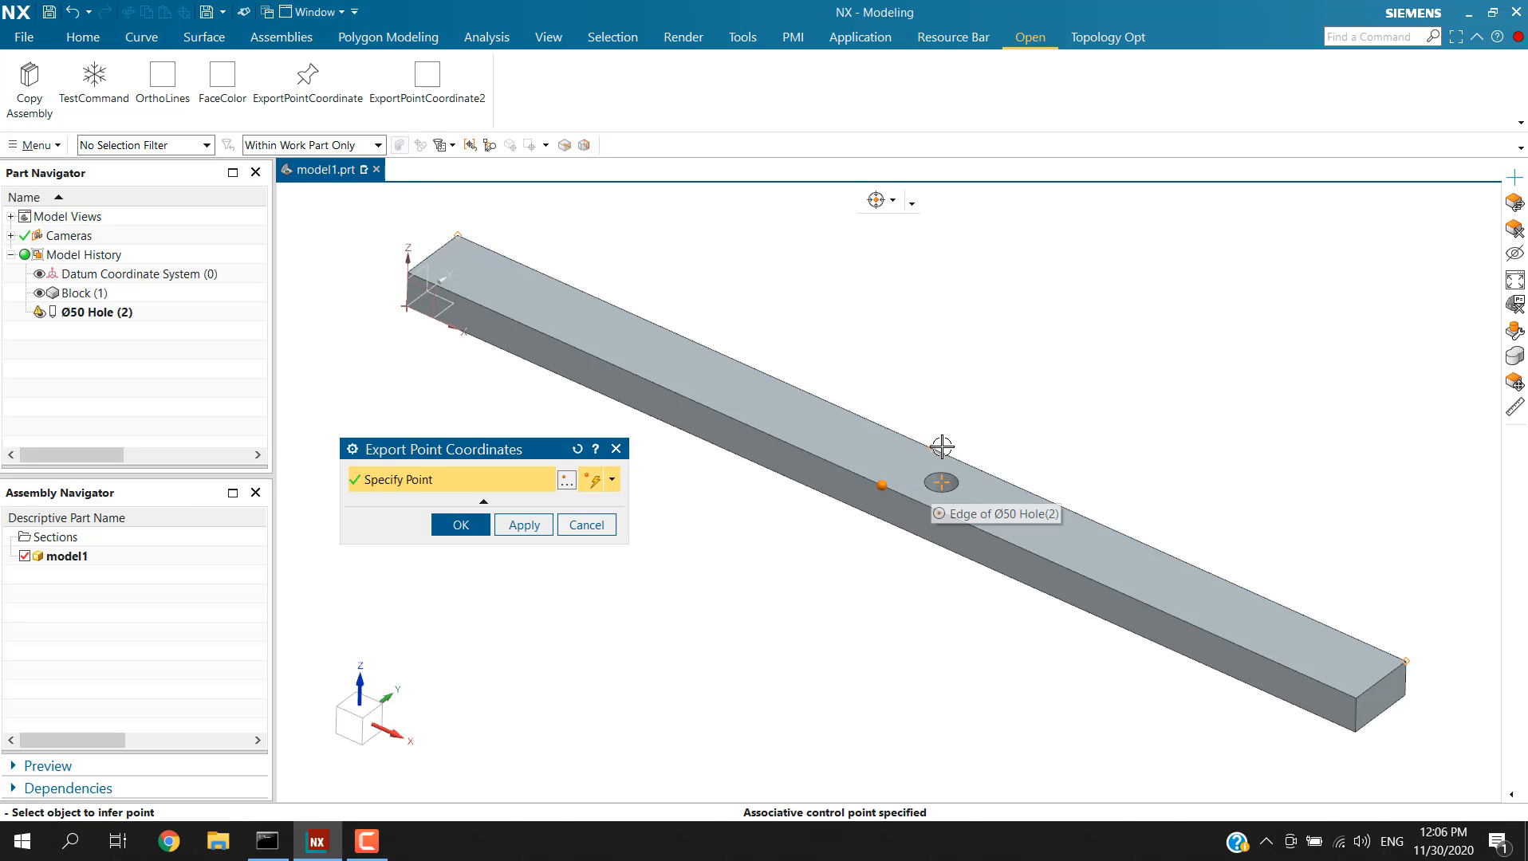
click(933, 476)
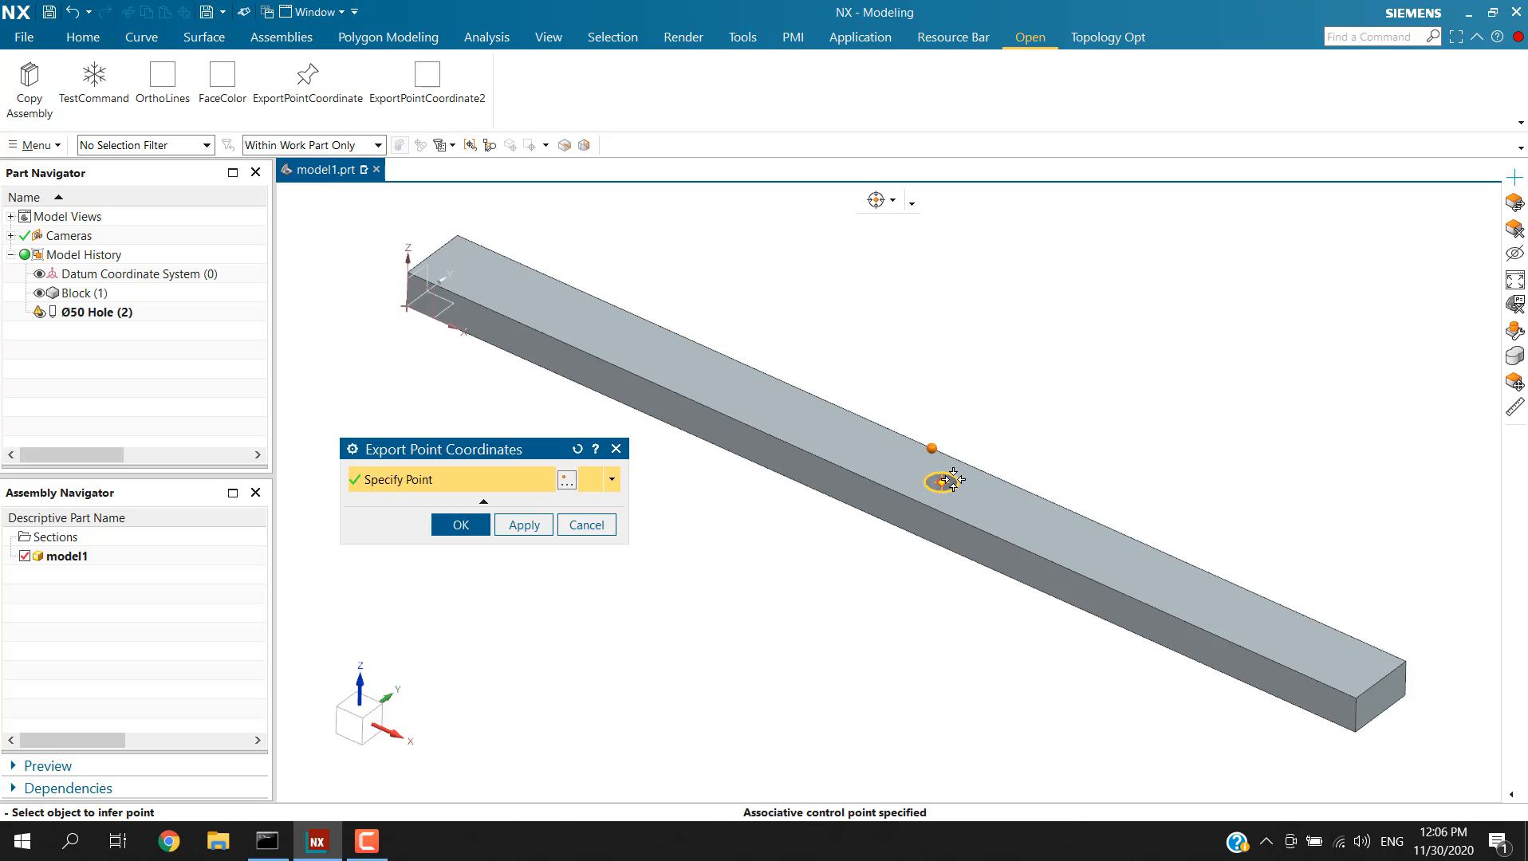
click(1356, 698)
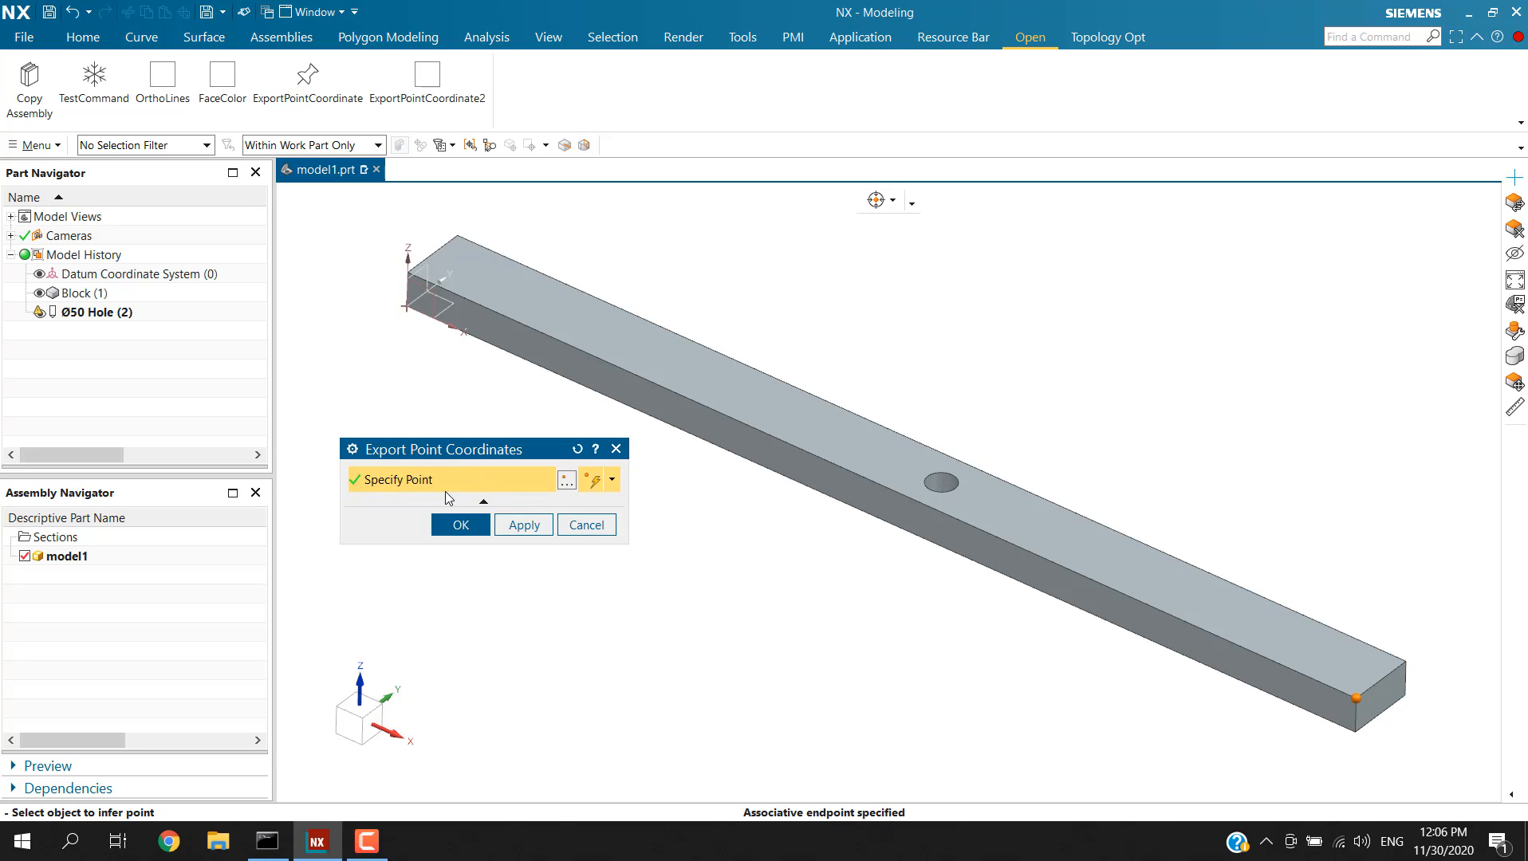
mouse_move(460, 451)
mouse_down()
mouse_move(484, 431)
mouse_move(458, 452)
mouse_up()
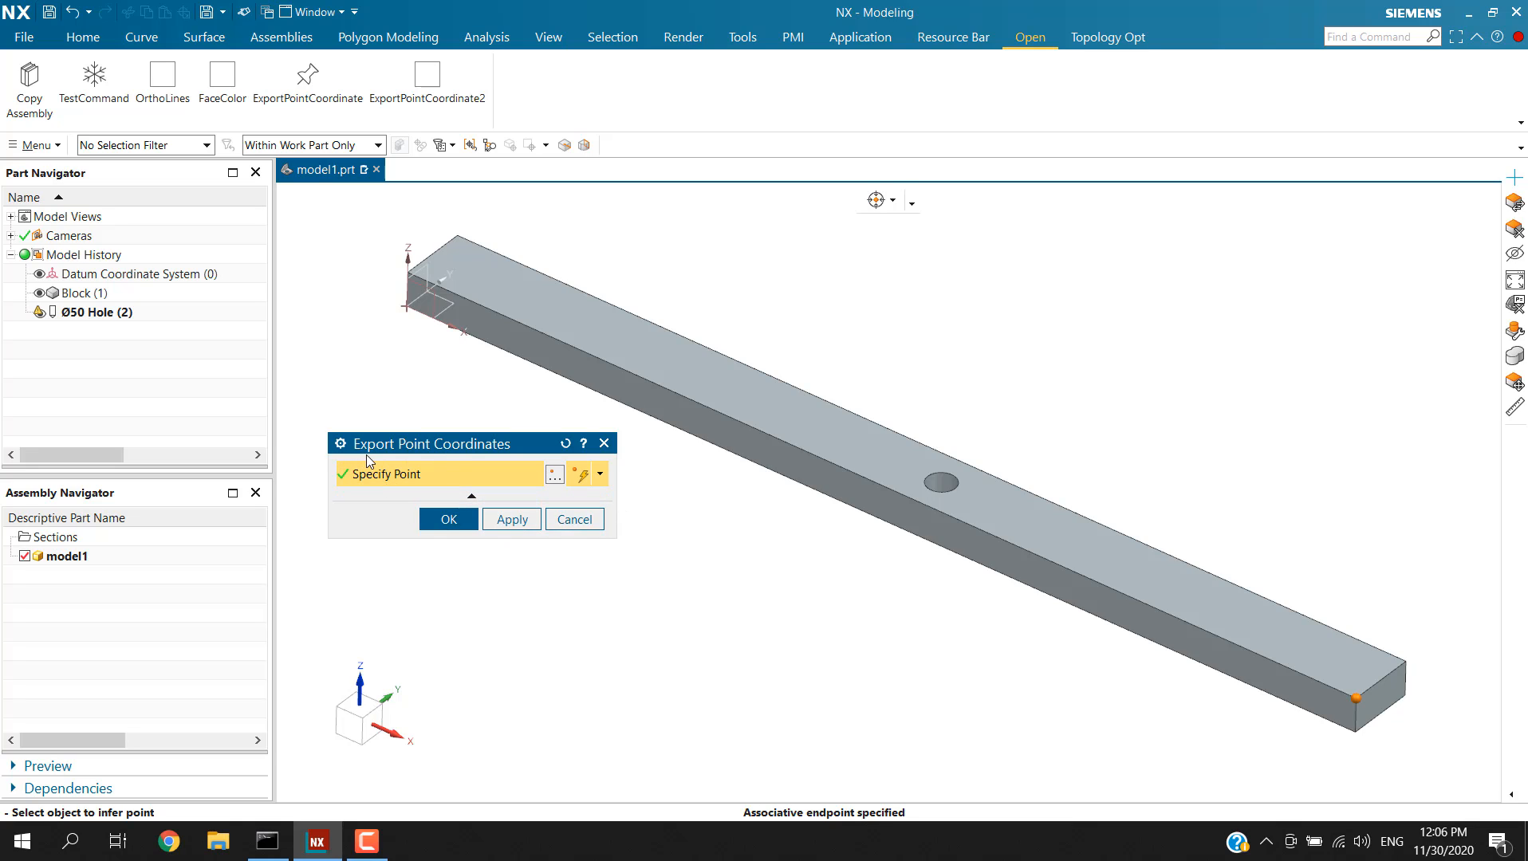
drag(466, 450, 451, 456)
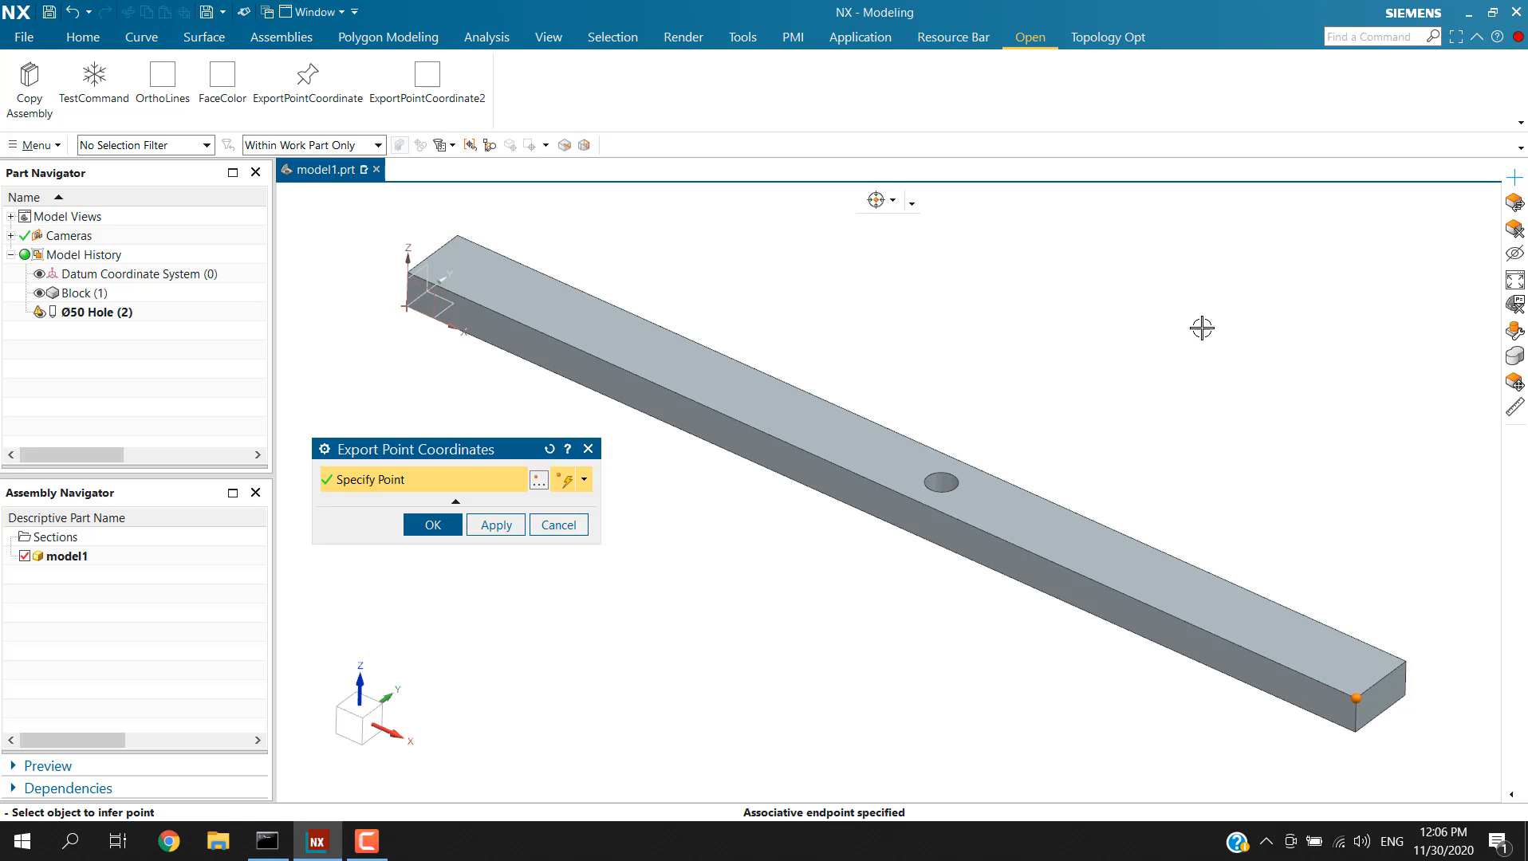
click(1164, 367)
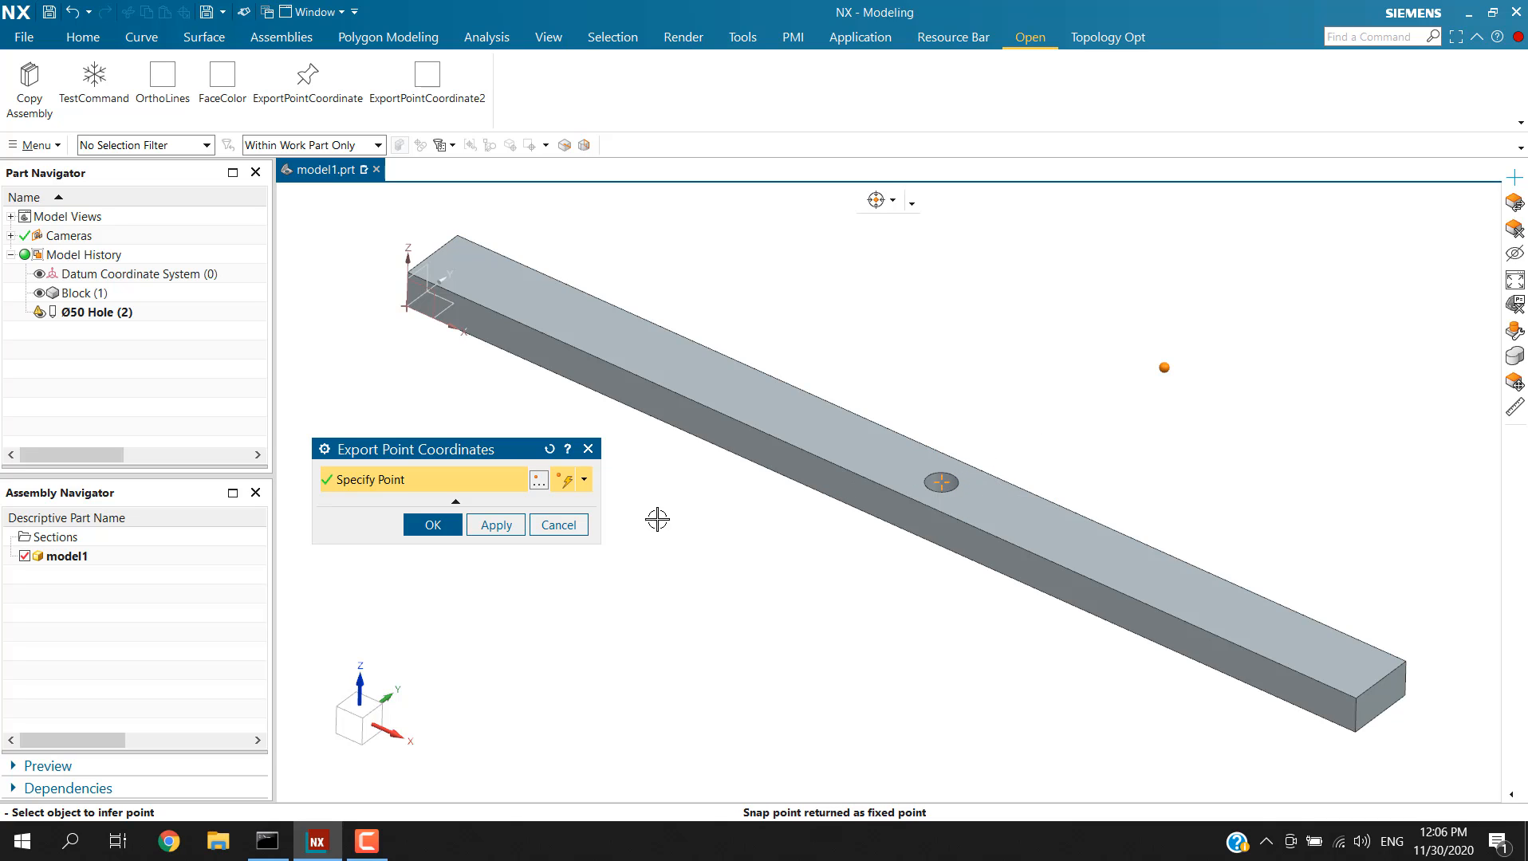
click(437, 519)
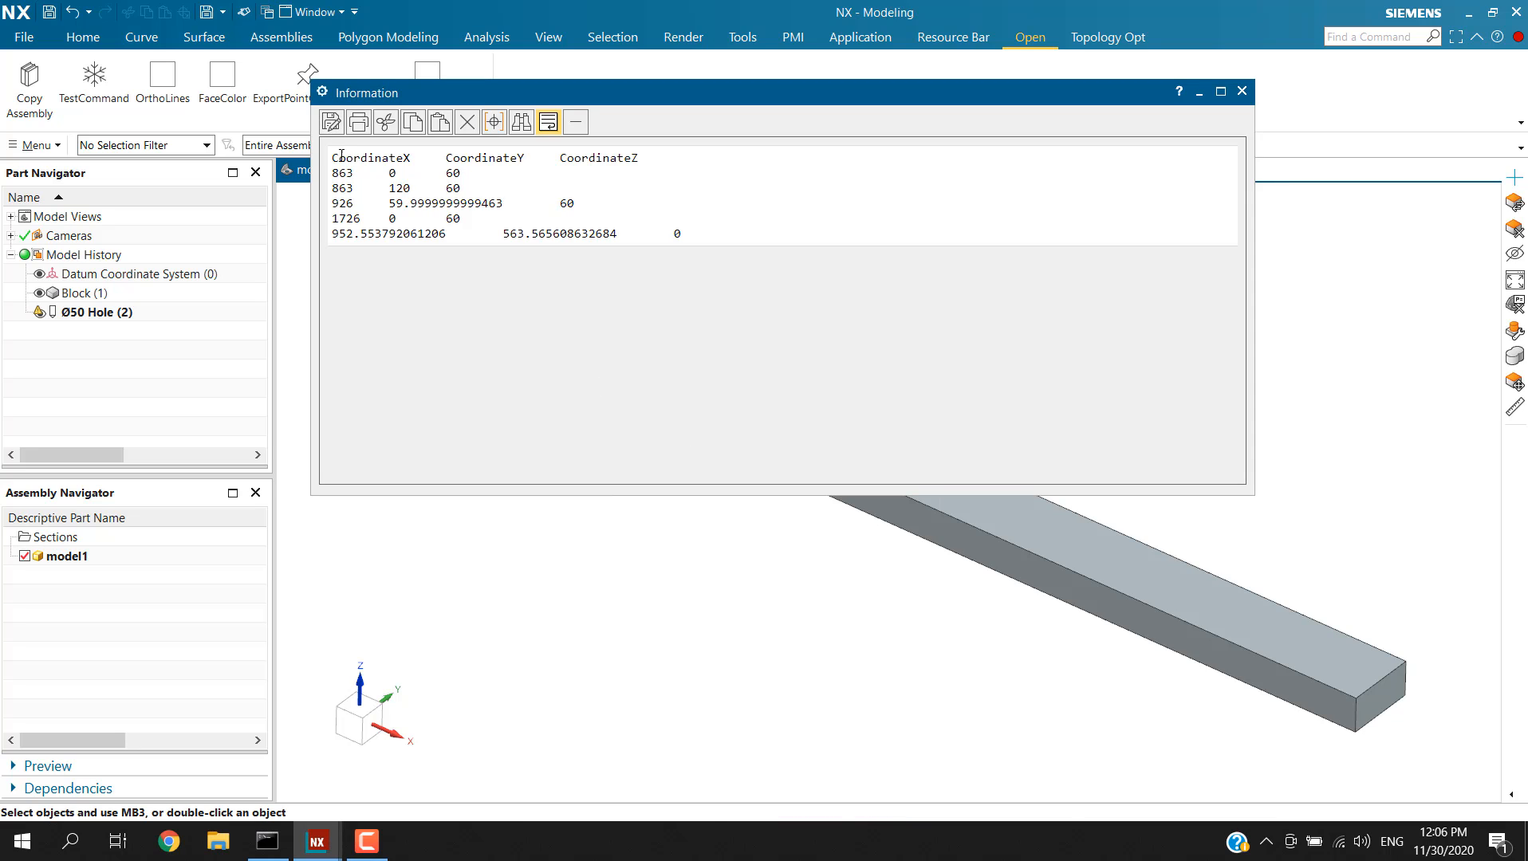
Highlight the full list of exported coordinates, narrow the Information window and place it clear of most of the block
drag(341, 156, 719, 244)
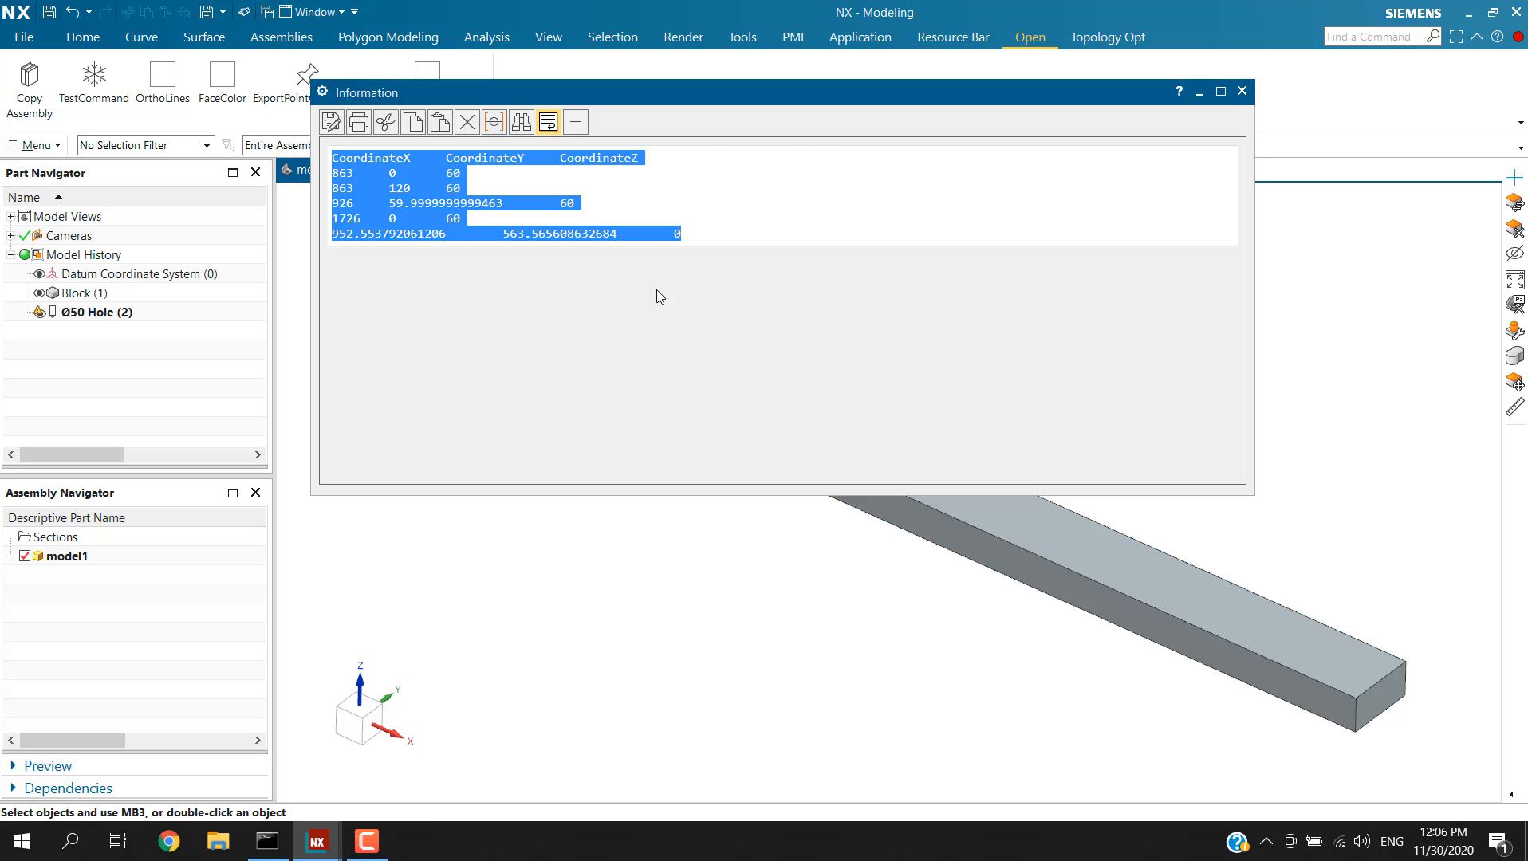
drag(843, 89, 921, 256)
drag(1025, 200, 933, 71)
drag(1348, 173, 983, 174)
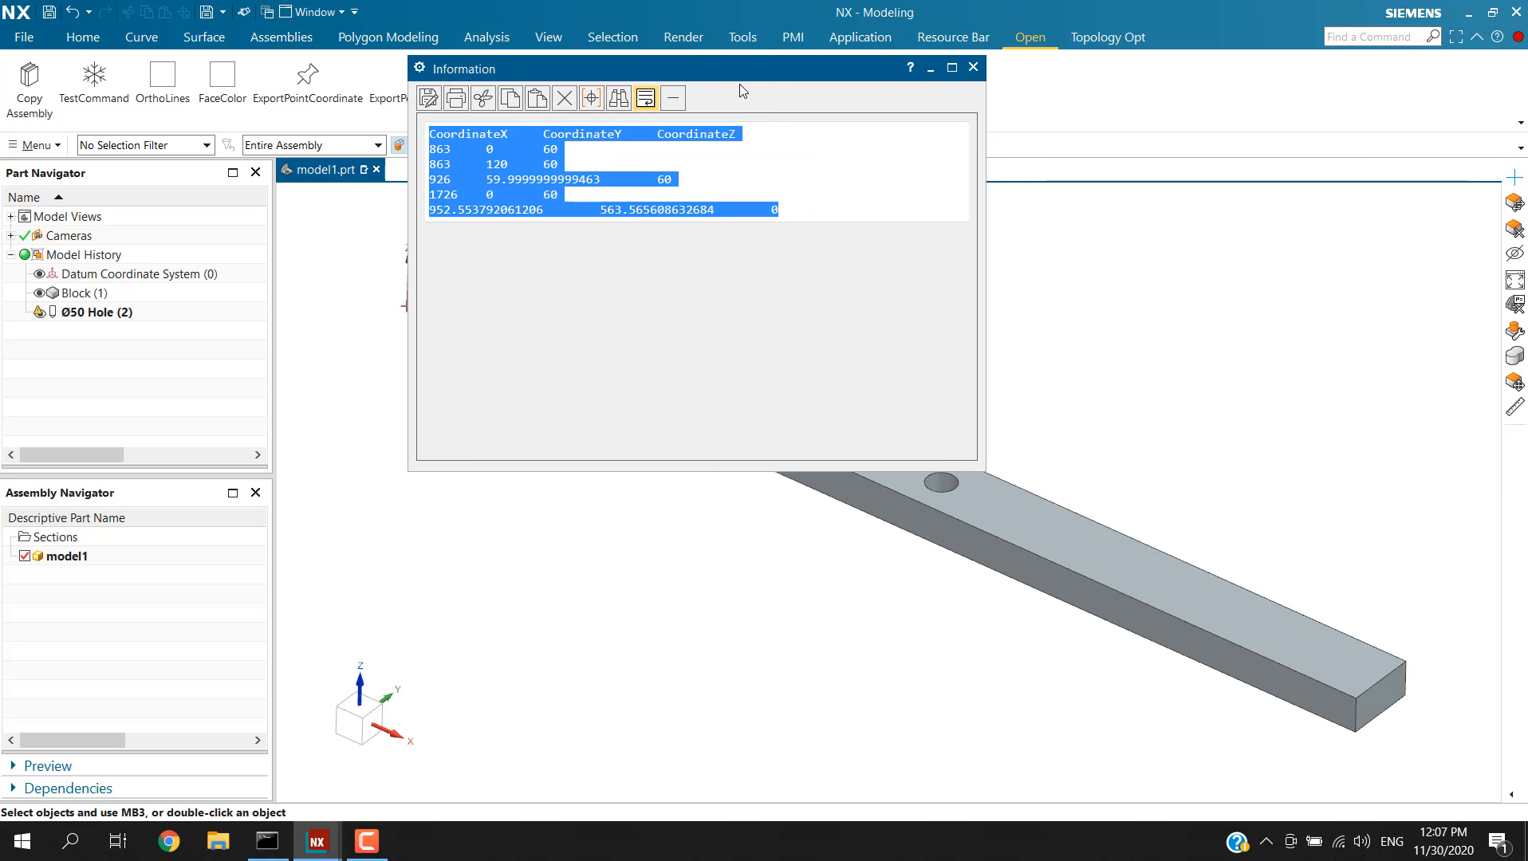
drag(754, 71, 1270, 40)
click(695, 625)
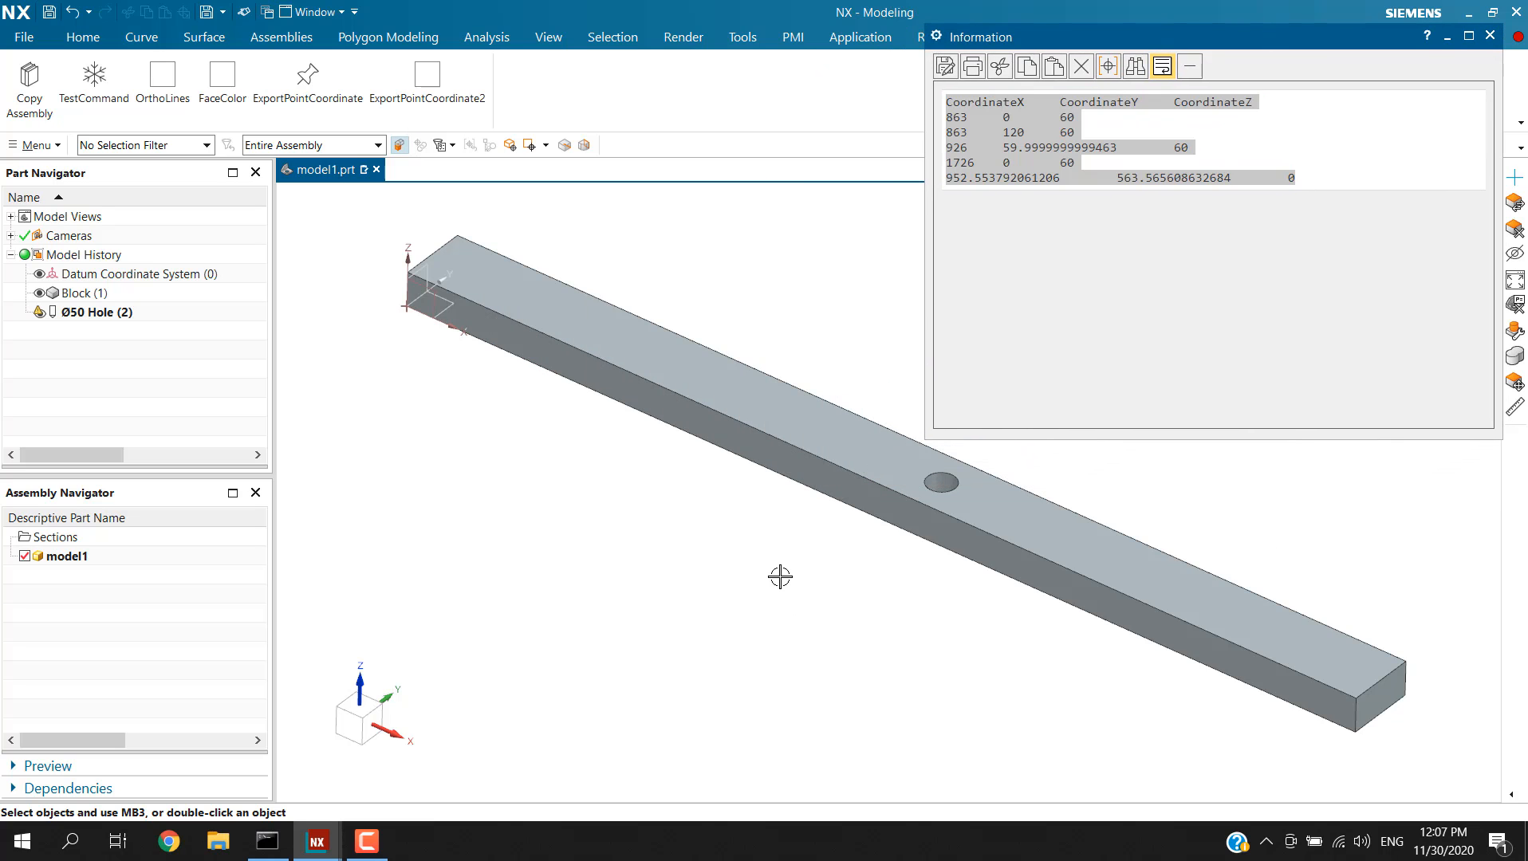
Measure the midpoint of the block's front top edge as a point and compare it with the first exported coordinate row
click(780, 577)
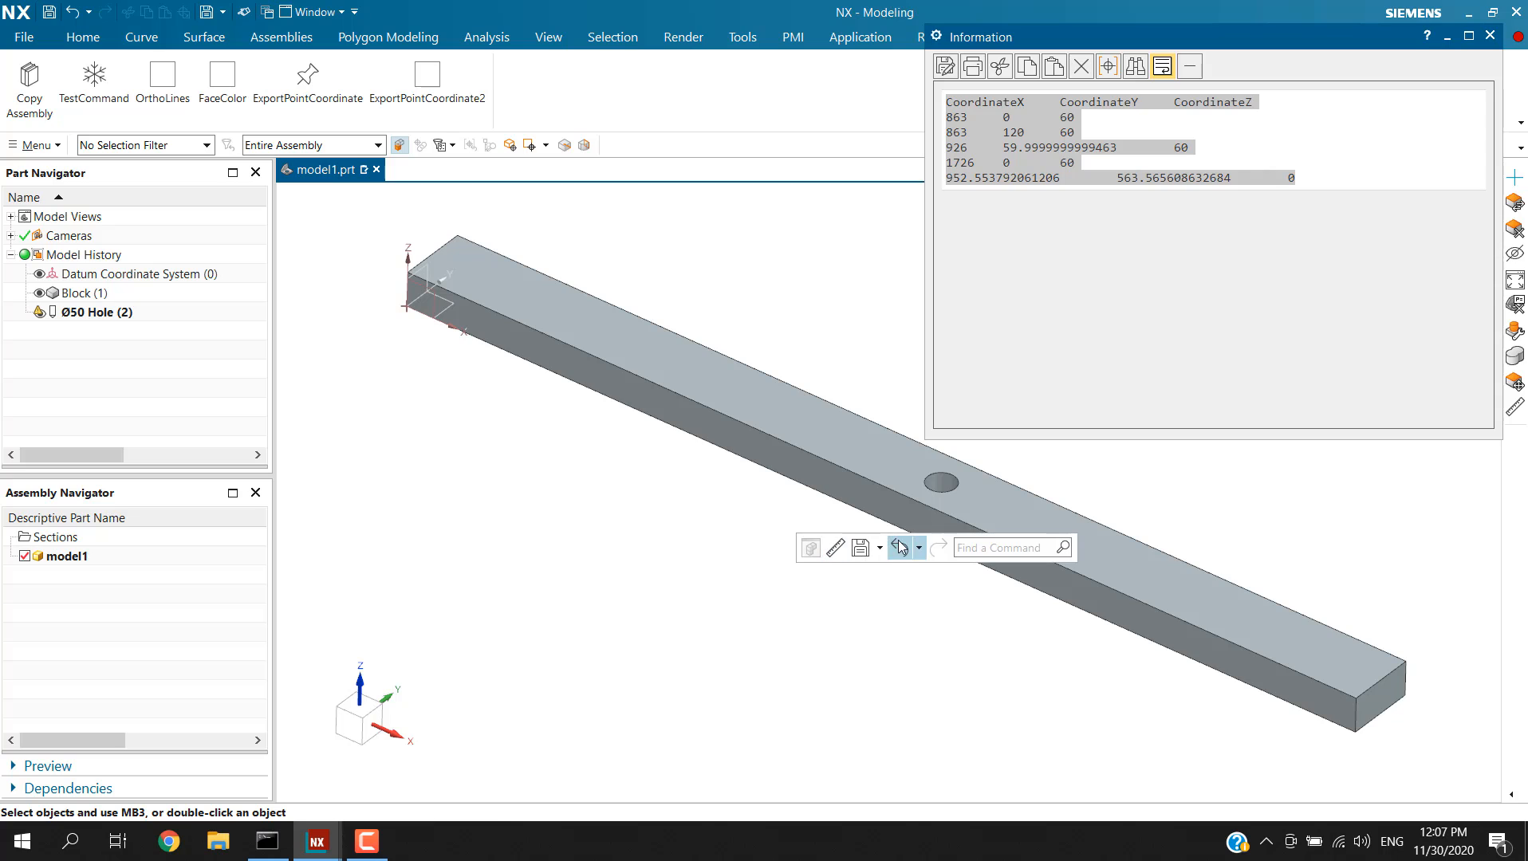
click(835, 547)
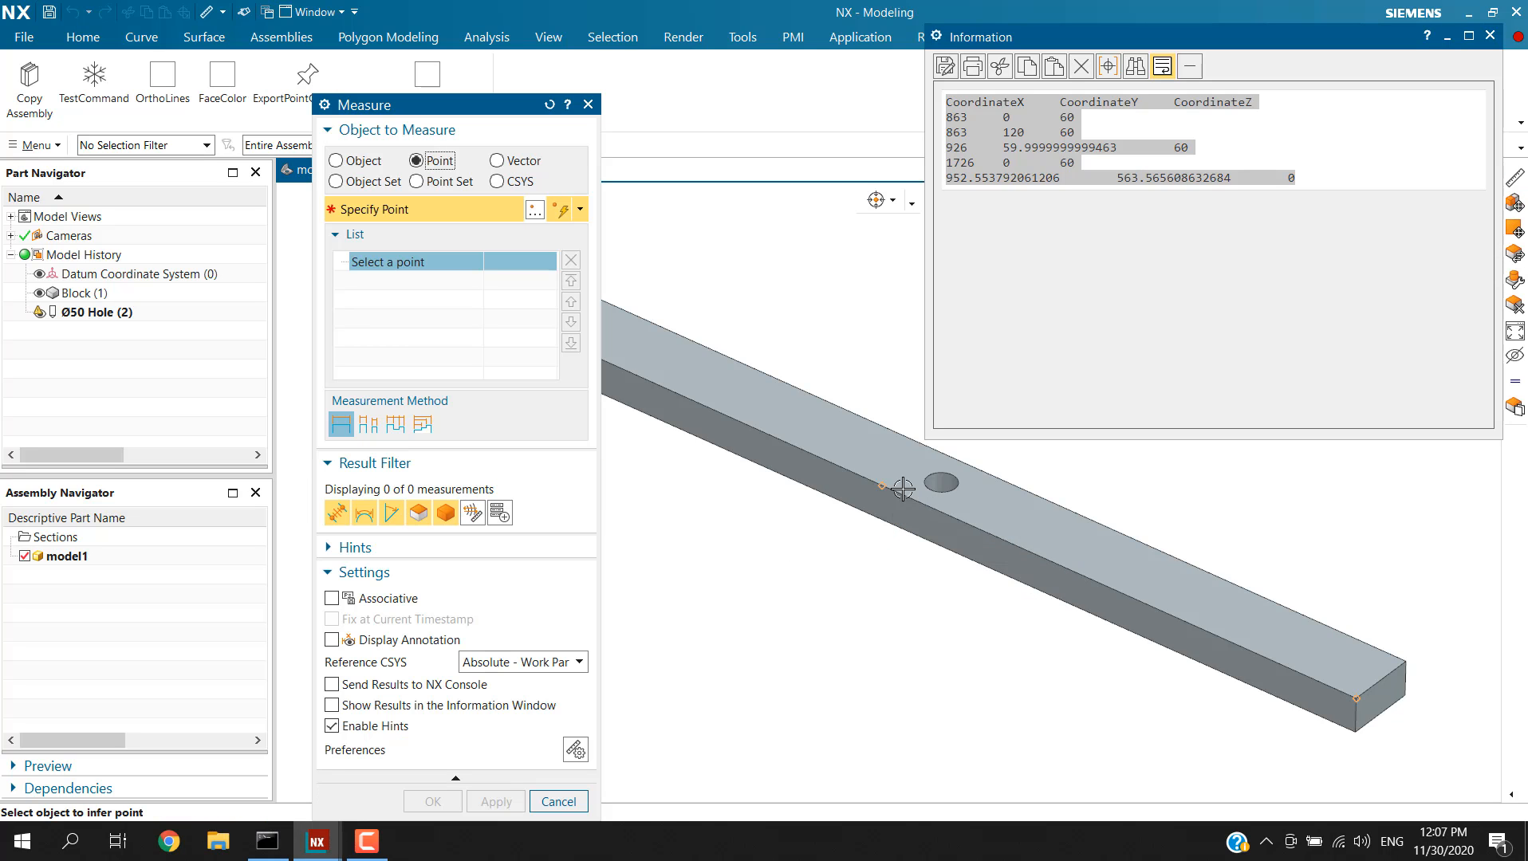
click(880, 489)
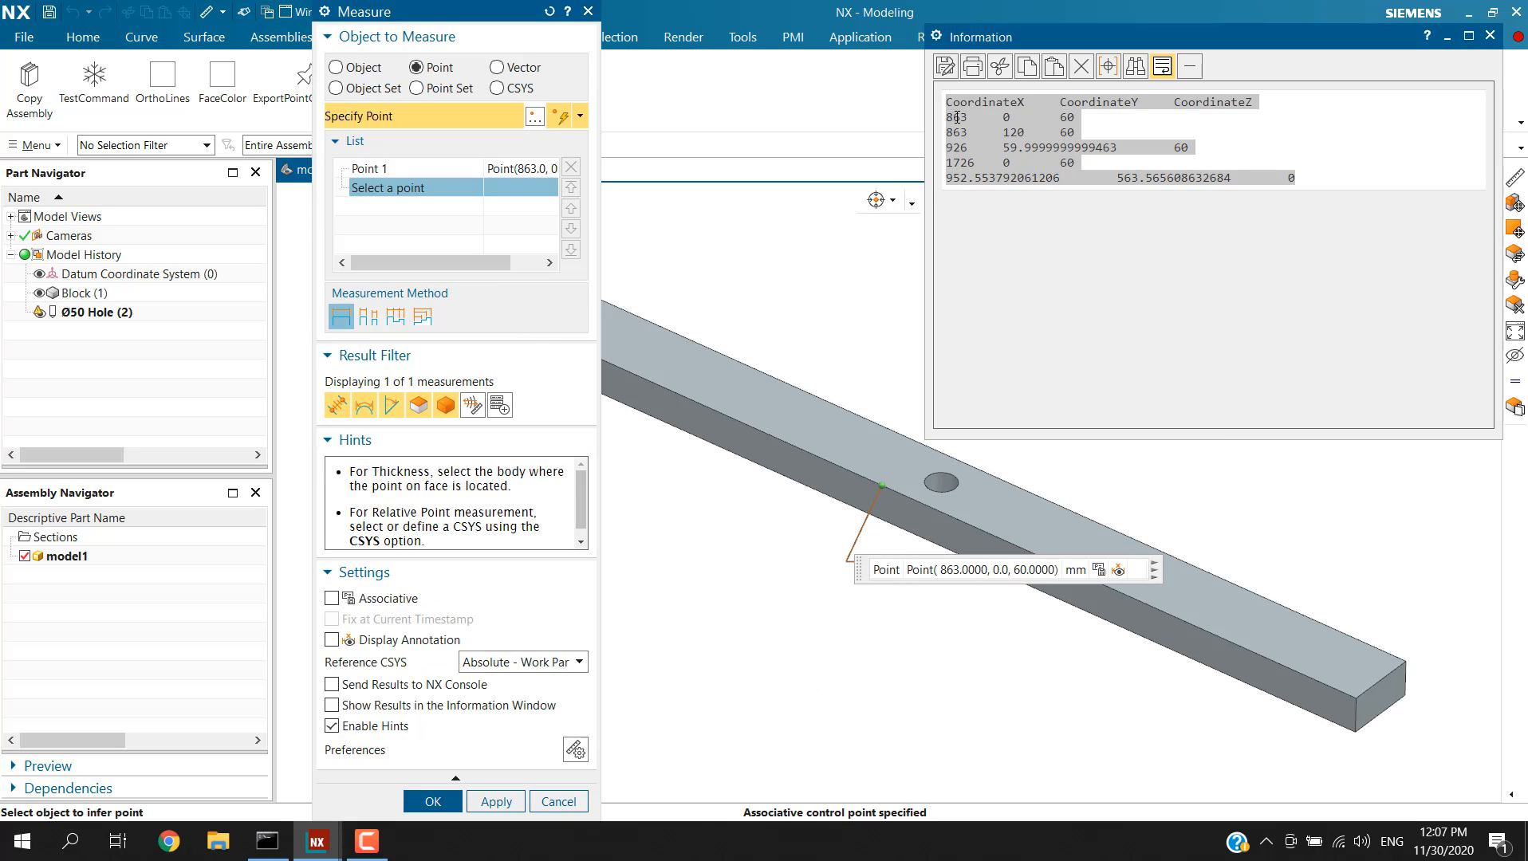
drag(960, 117, 1045, 122)
click(1051, 119)
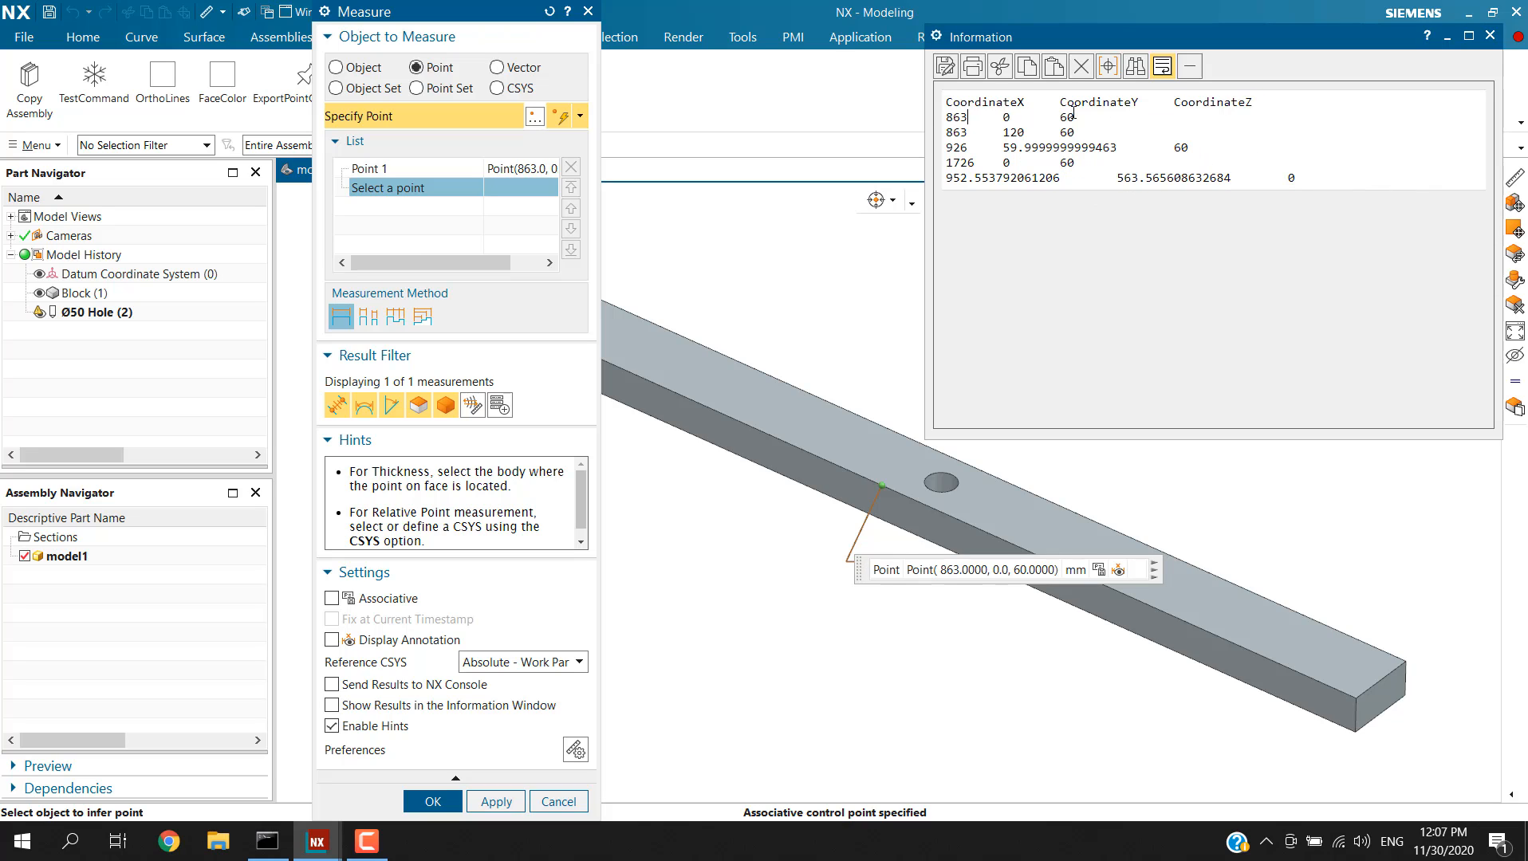
shift+click(1073, 117)
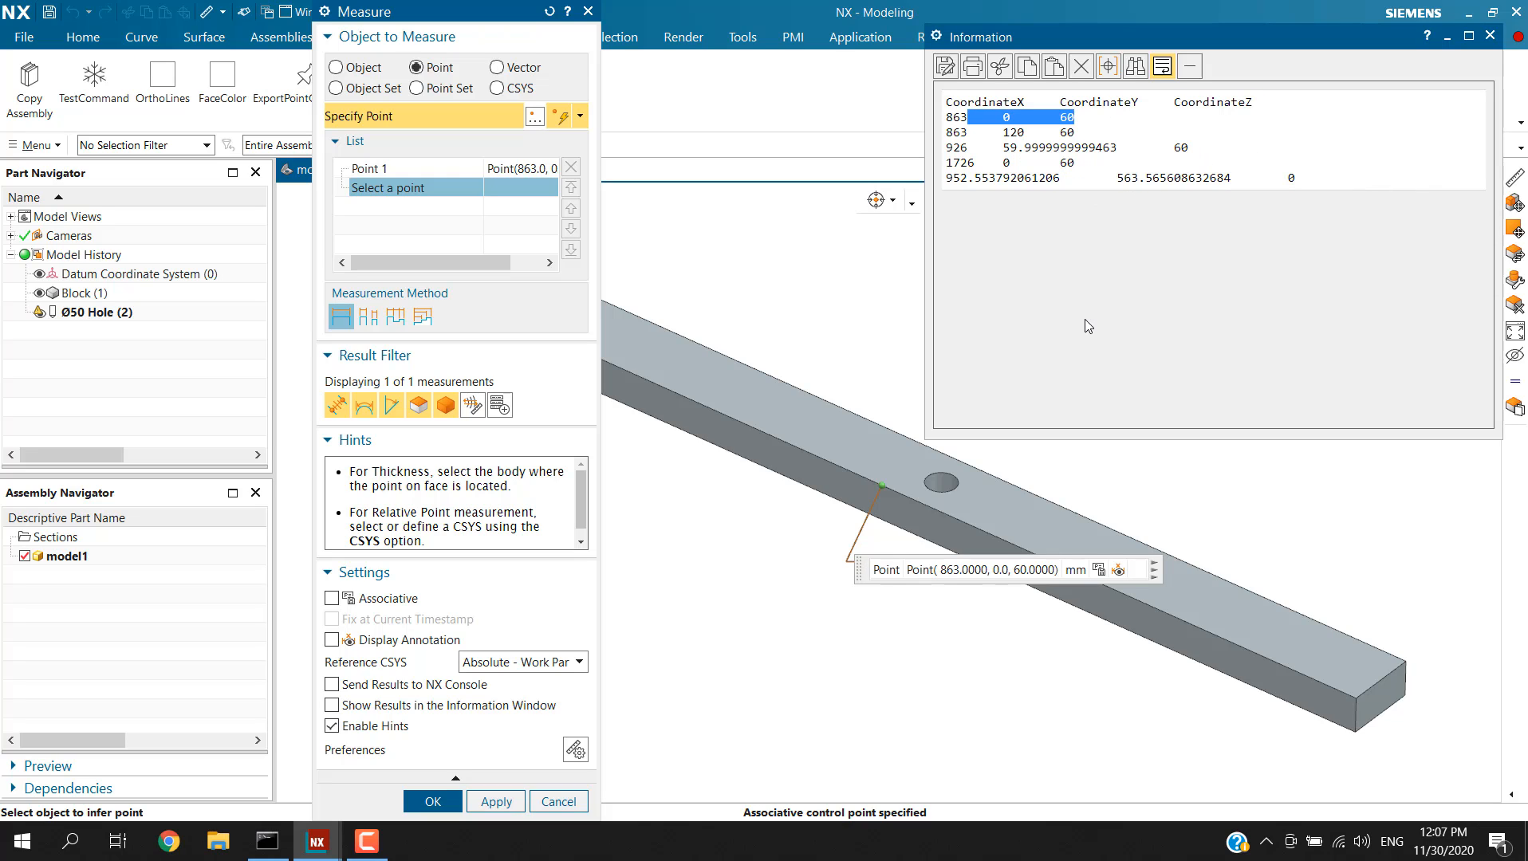
Copy the entire coordinate list, including its headings, into cell A1 of a new blank Excel workbook
click(1023, 180)
drag(1316, 179, 927, 97)
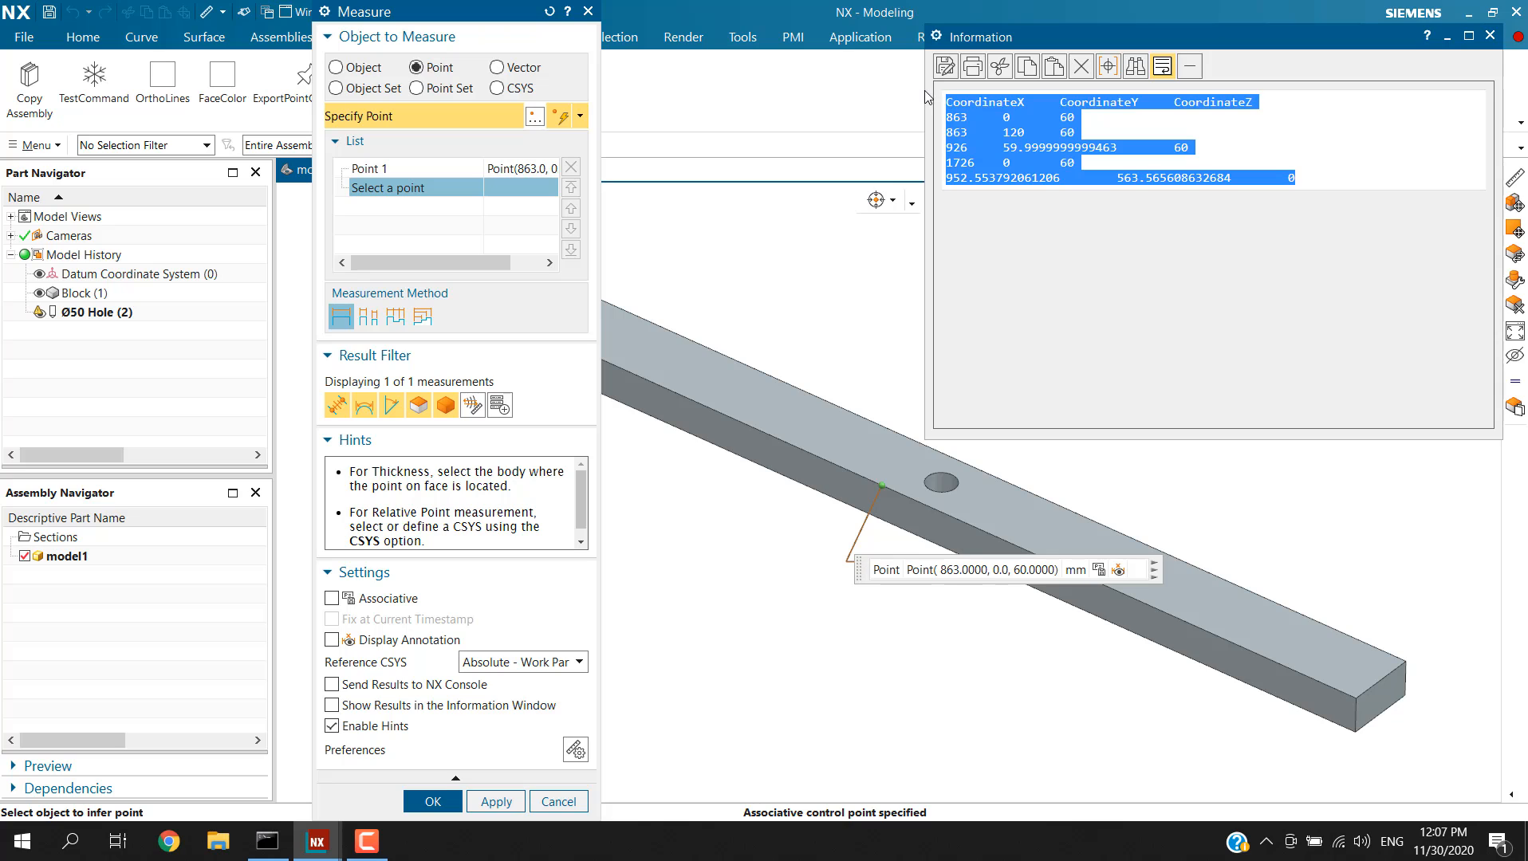
key(super)
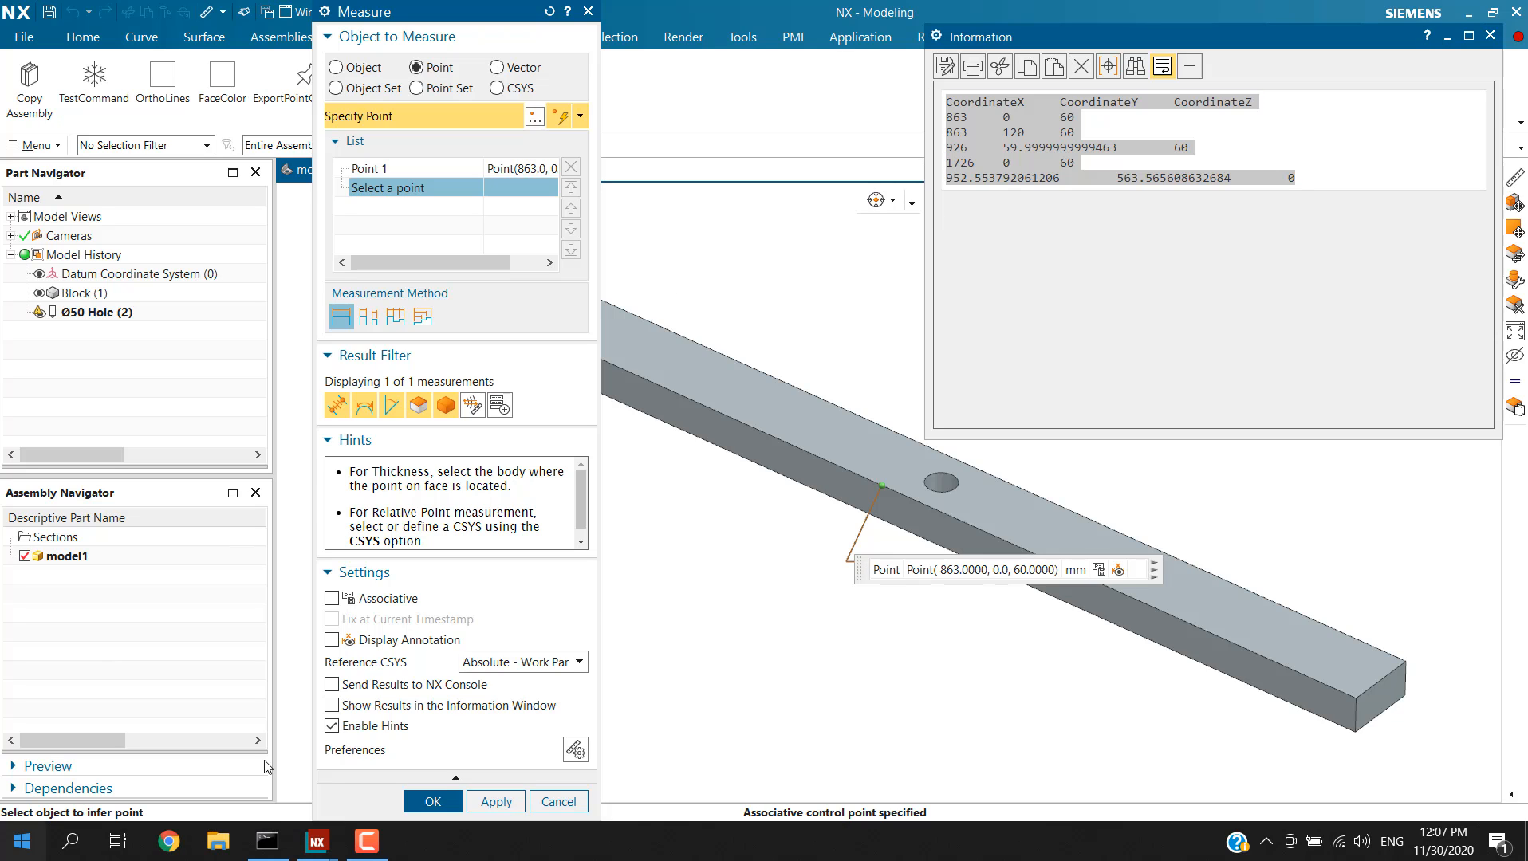
click(10, 853)
click(9, 853)
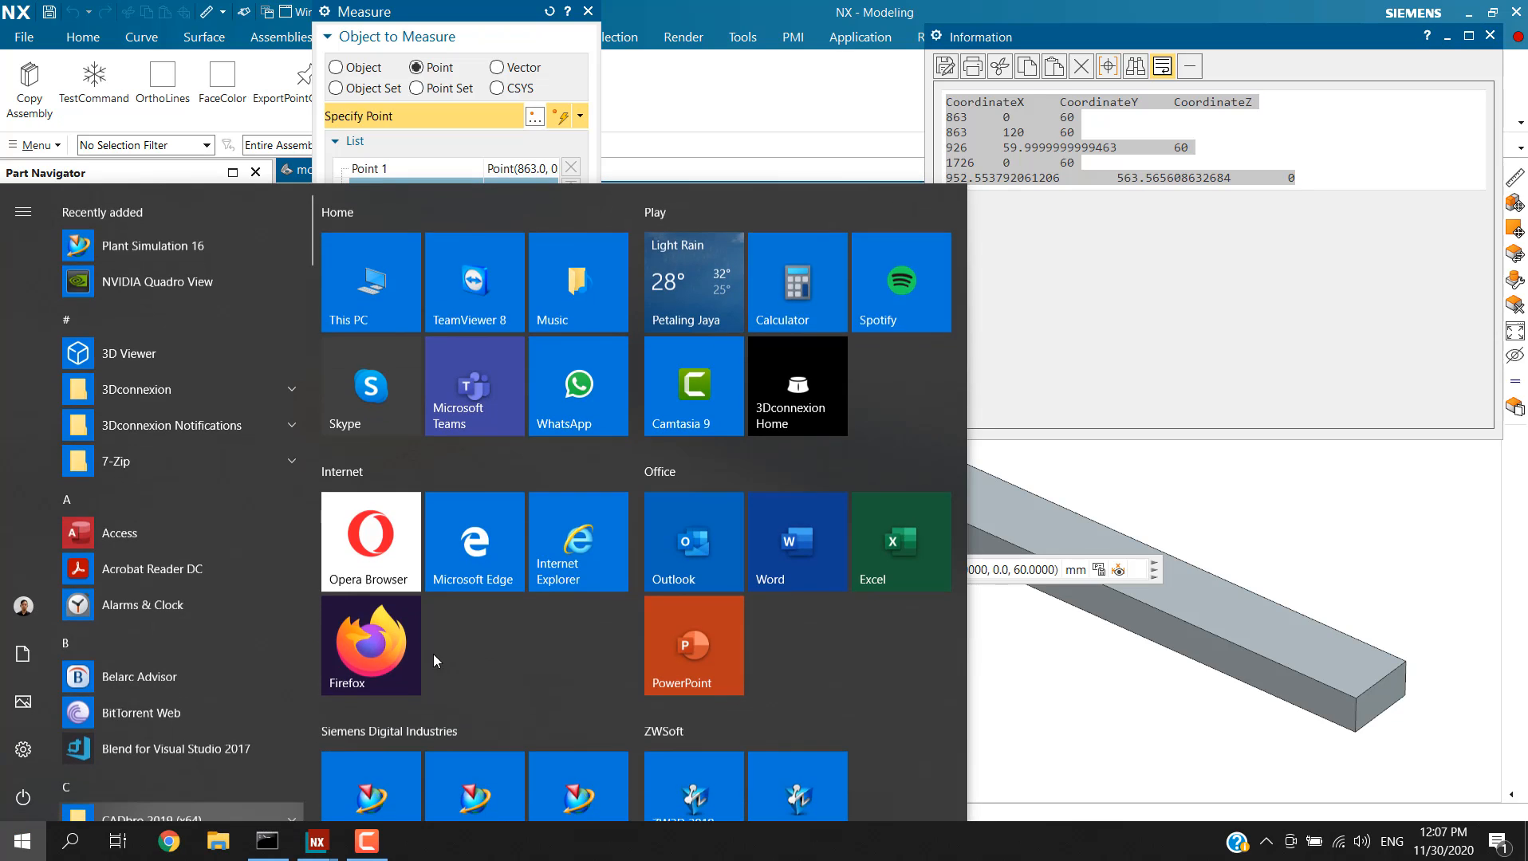
click(906, 545)
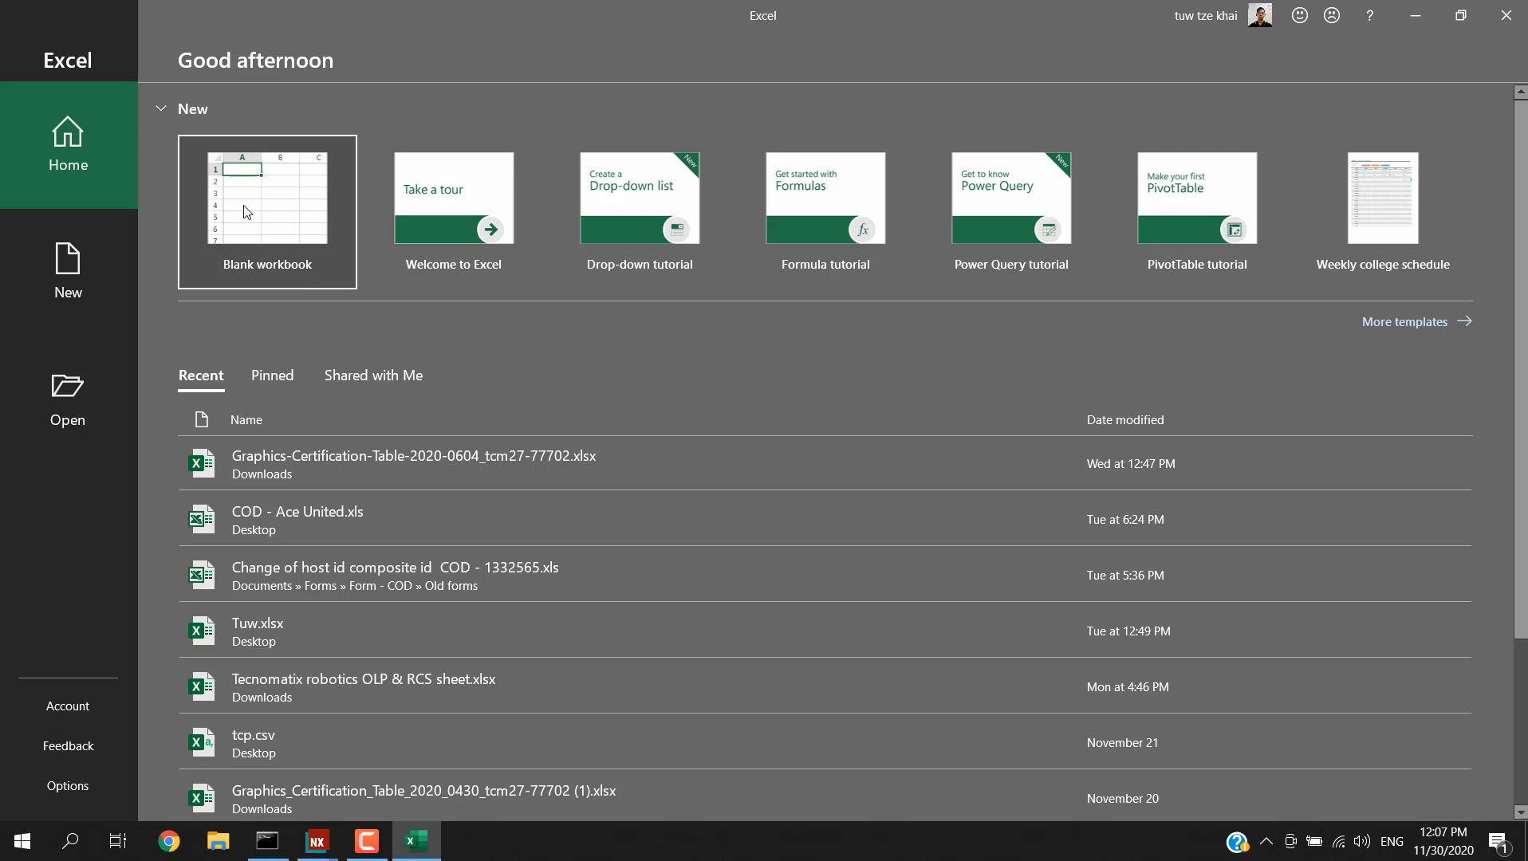
click(248, 212)
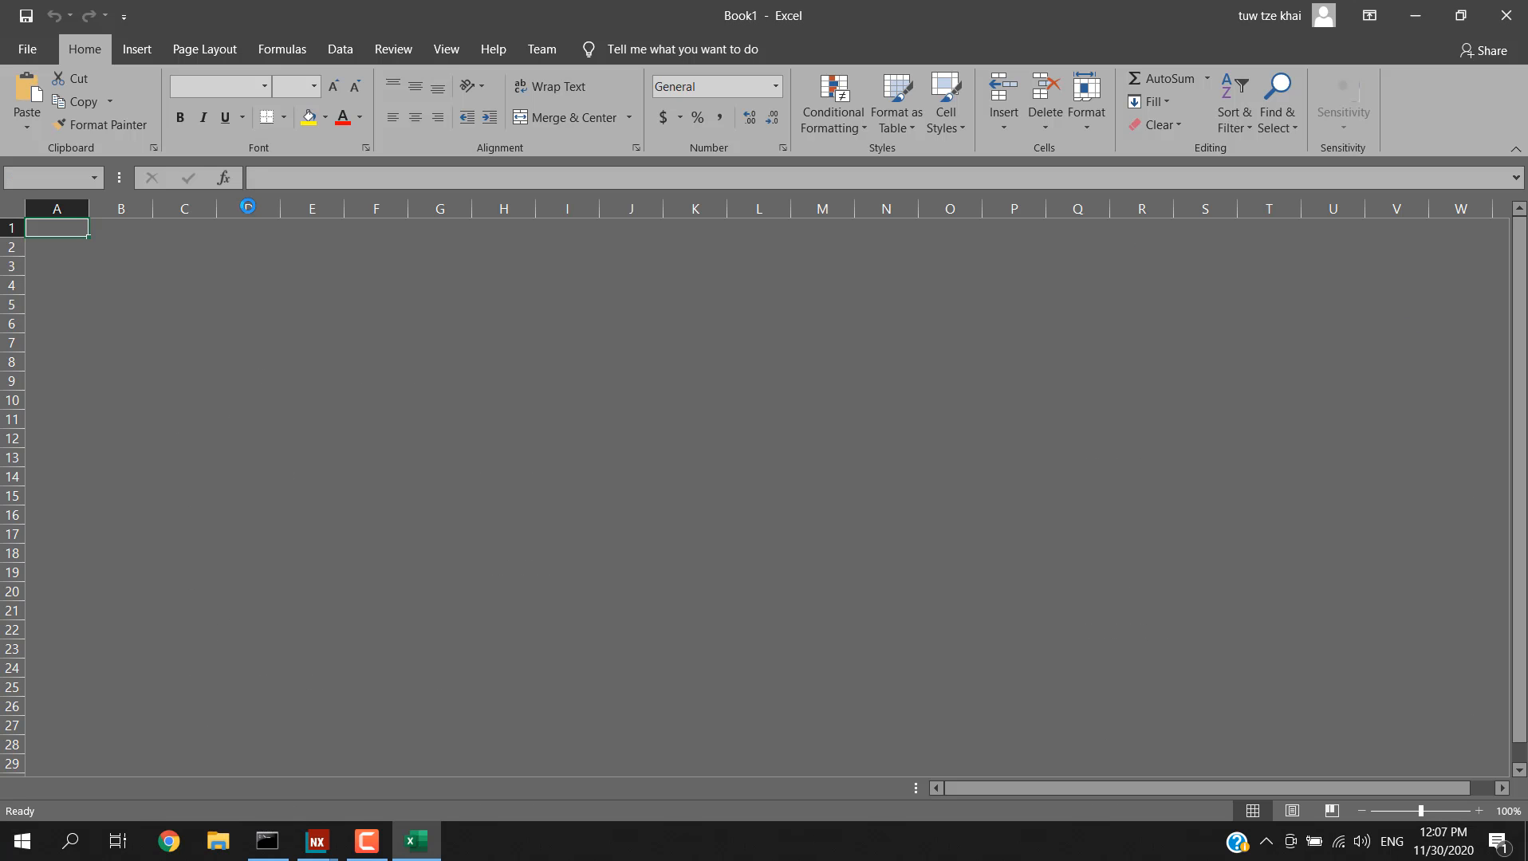
key(ctrl+v)
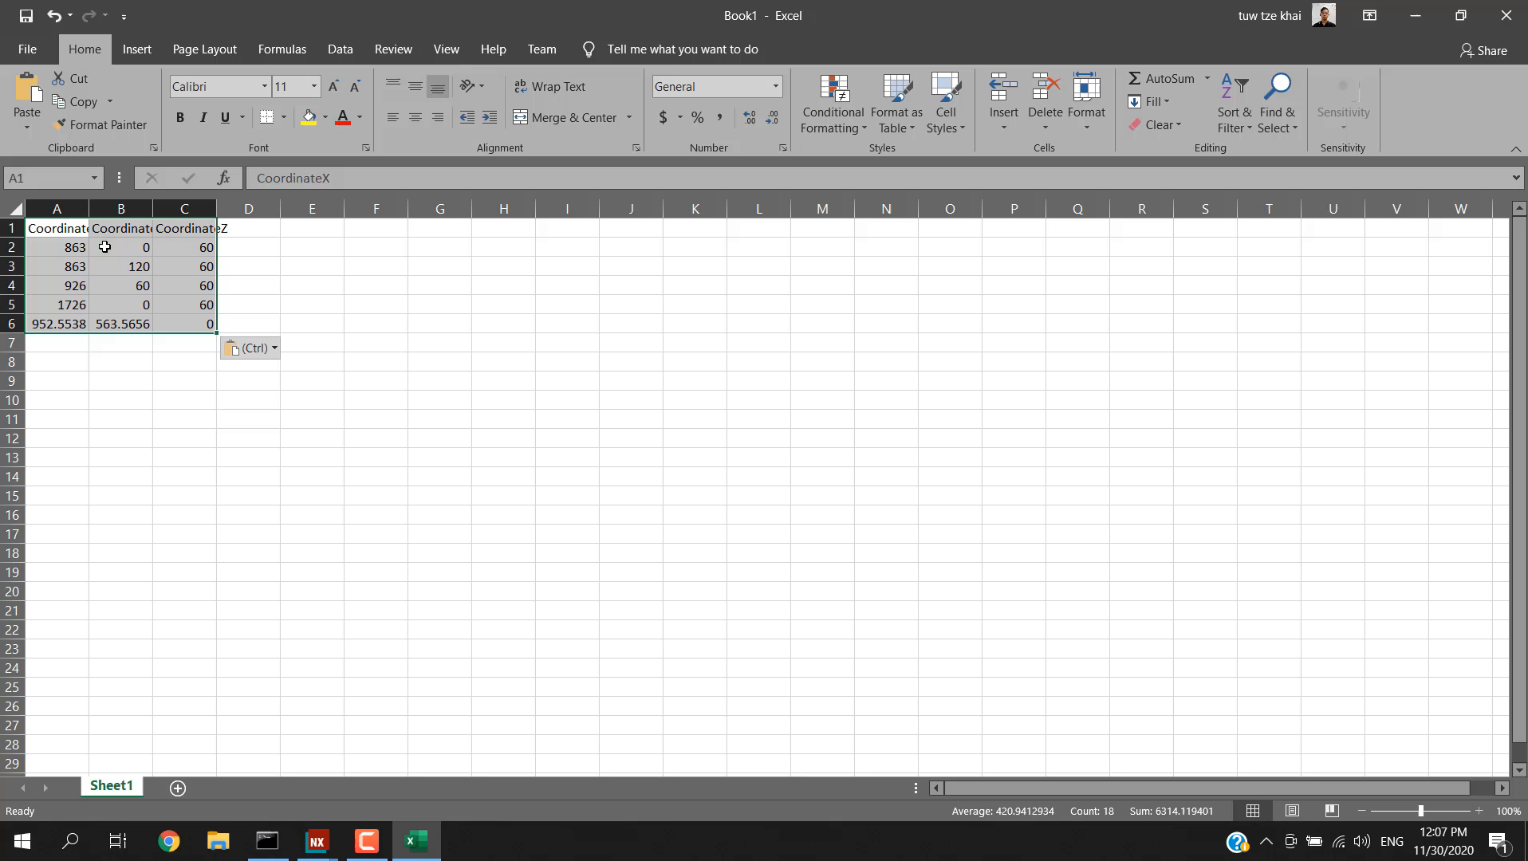
Review the pasted coordinates in A2:C6, return to NX and close the Measure dialog
click(127, 307)
drag(71, 245, 169, 327)
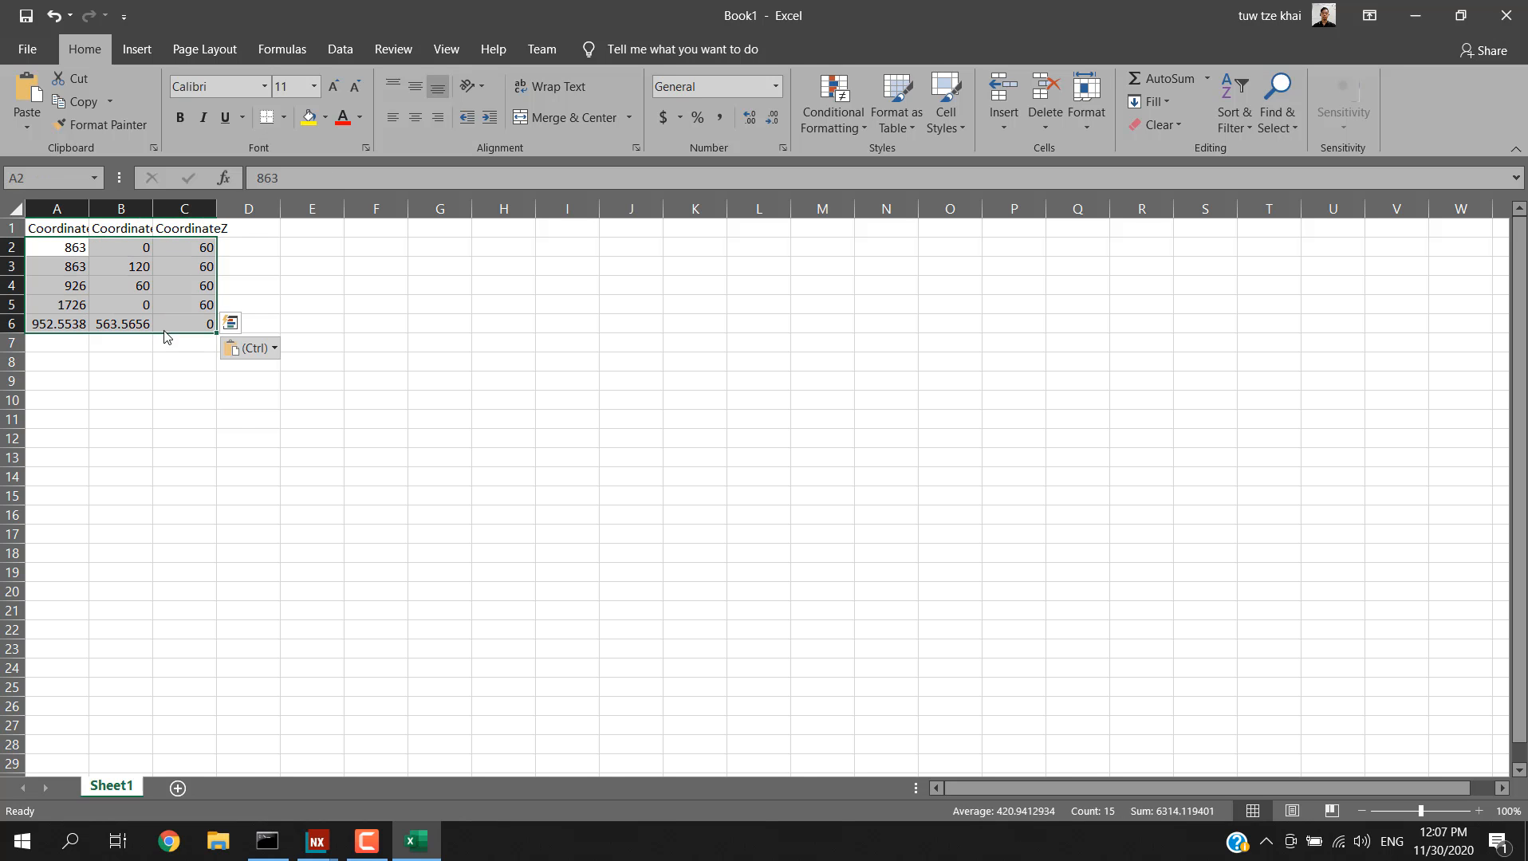
click(125, 405)
click(631, 511)
click(1414, 16)
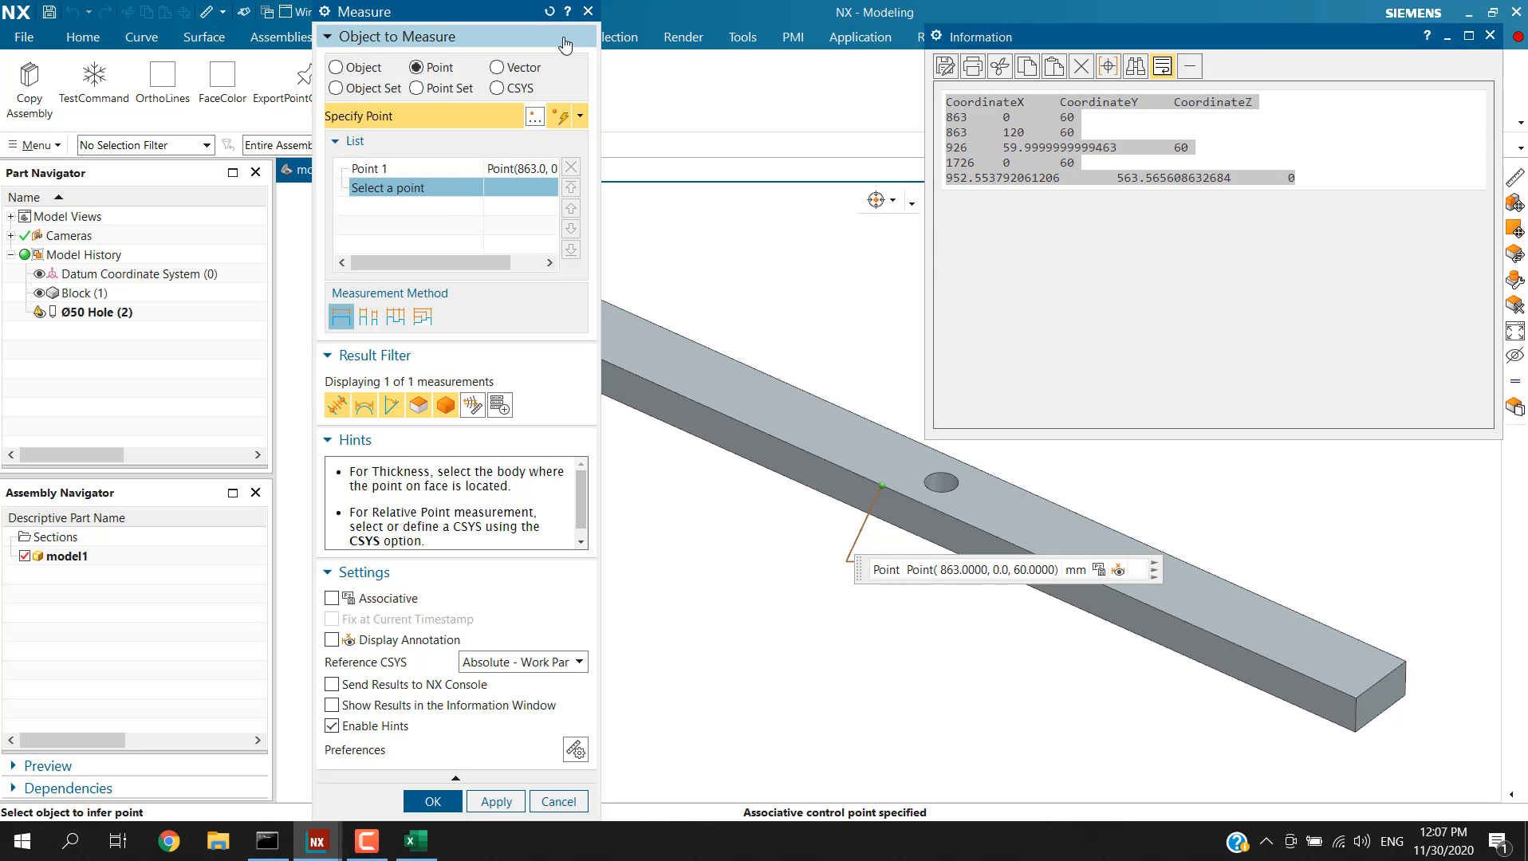
click(588, 11)
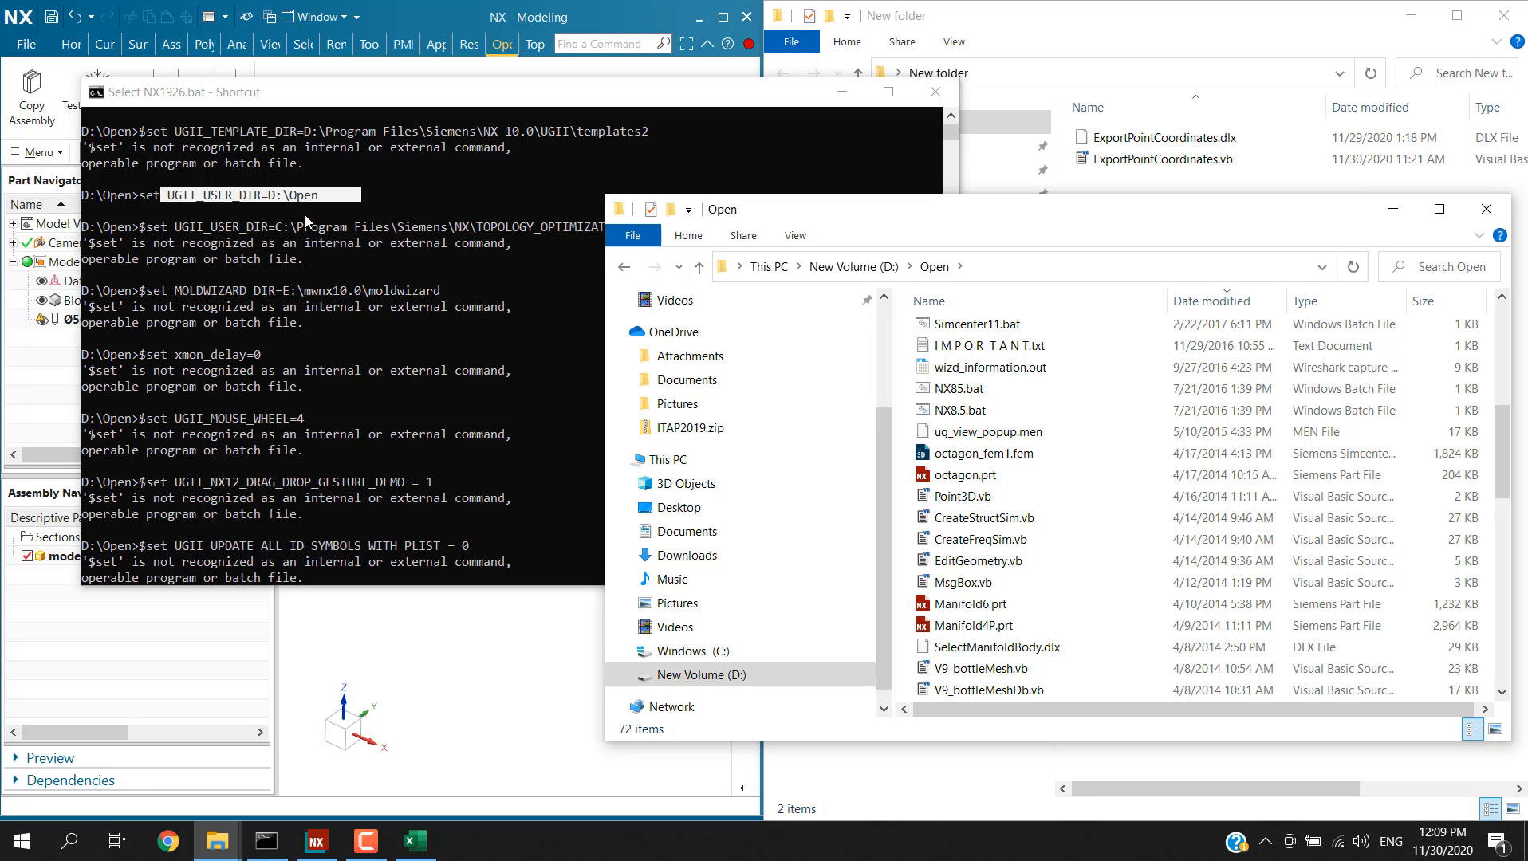
Highlight the command "set UGII_USER_DIR=D:\Open" in the NX1926.bat console window
click(163, 205)
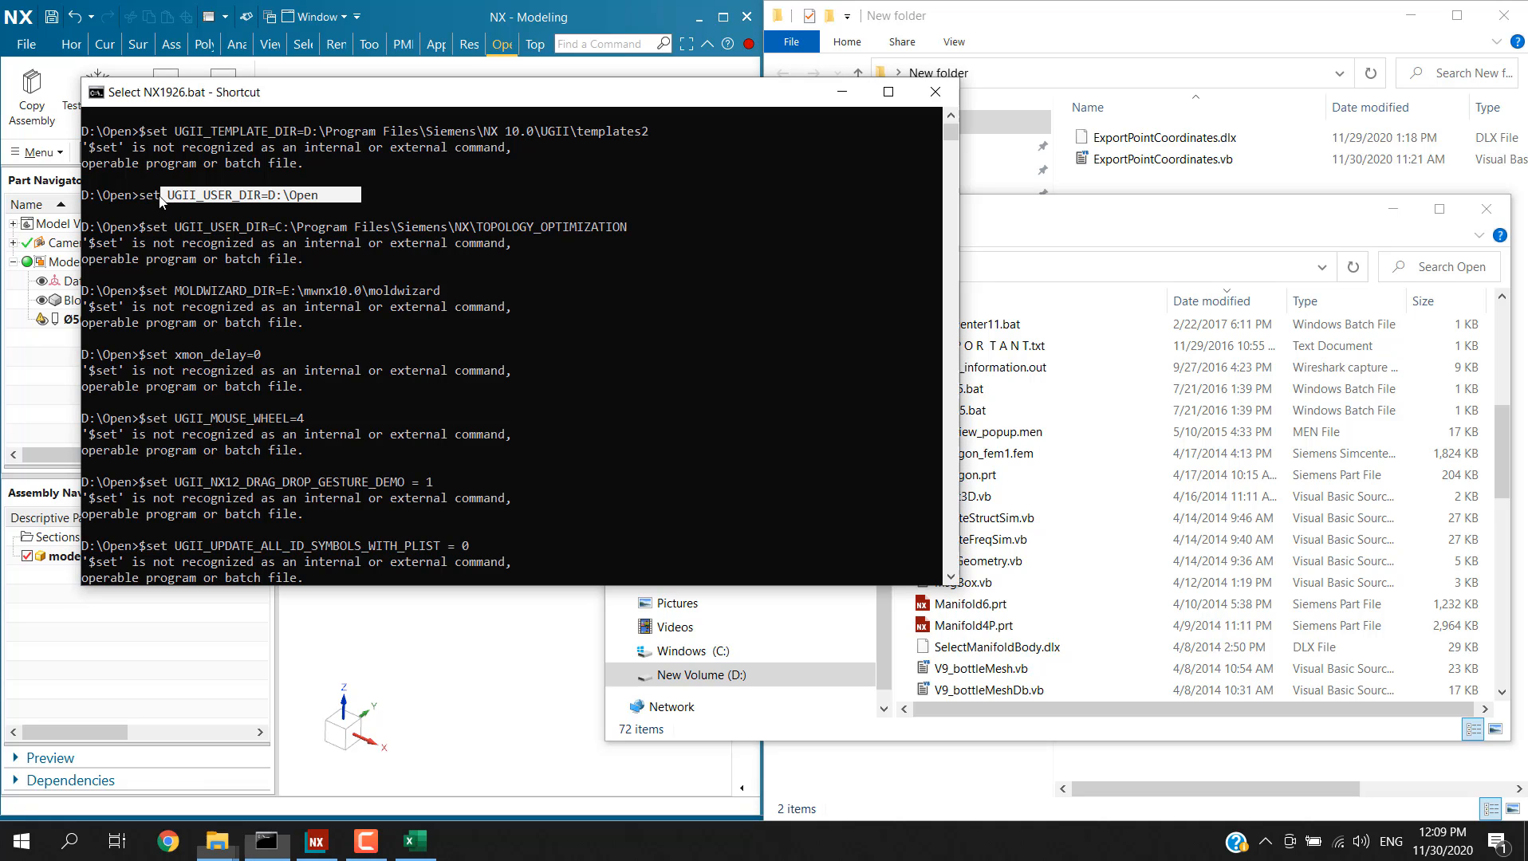
drag(140, 195, 271, 203)
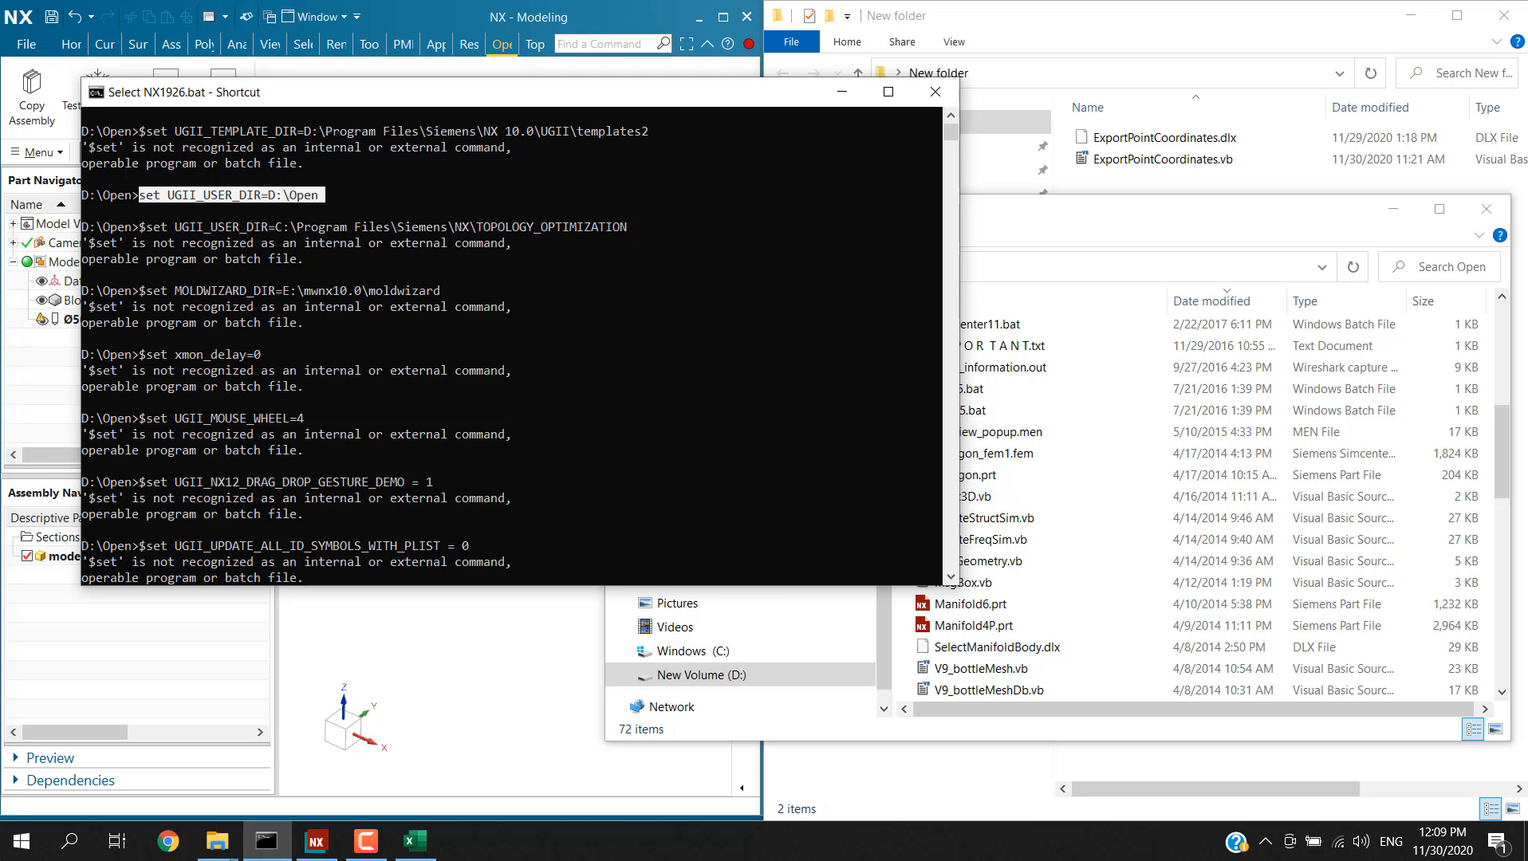
Open the Windows system properties and bring up the Environment Variables dialog beside the console window
click(21, 841)
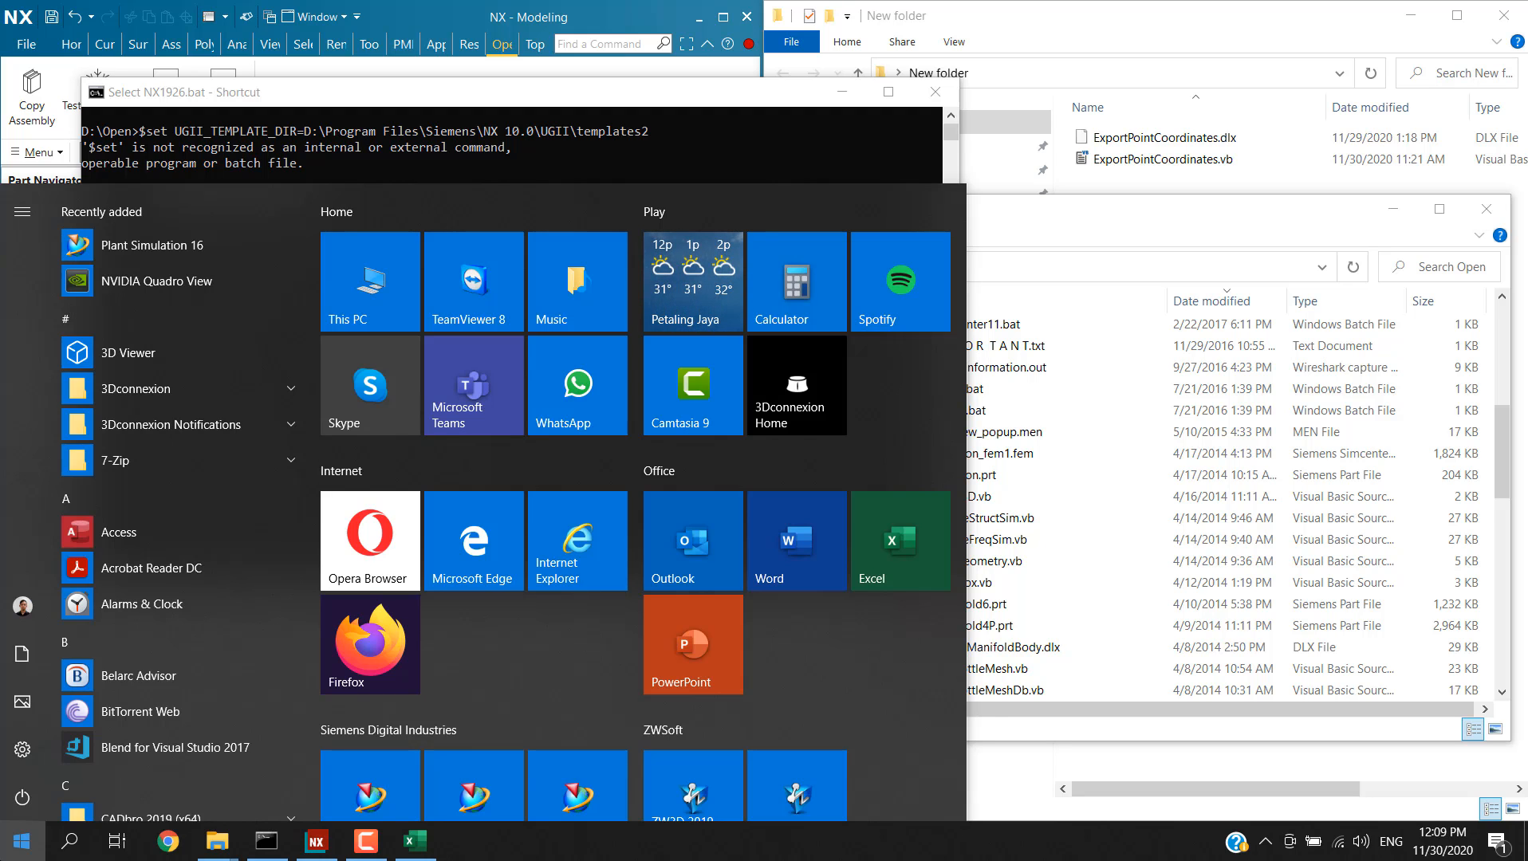
text(environme)
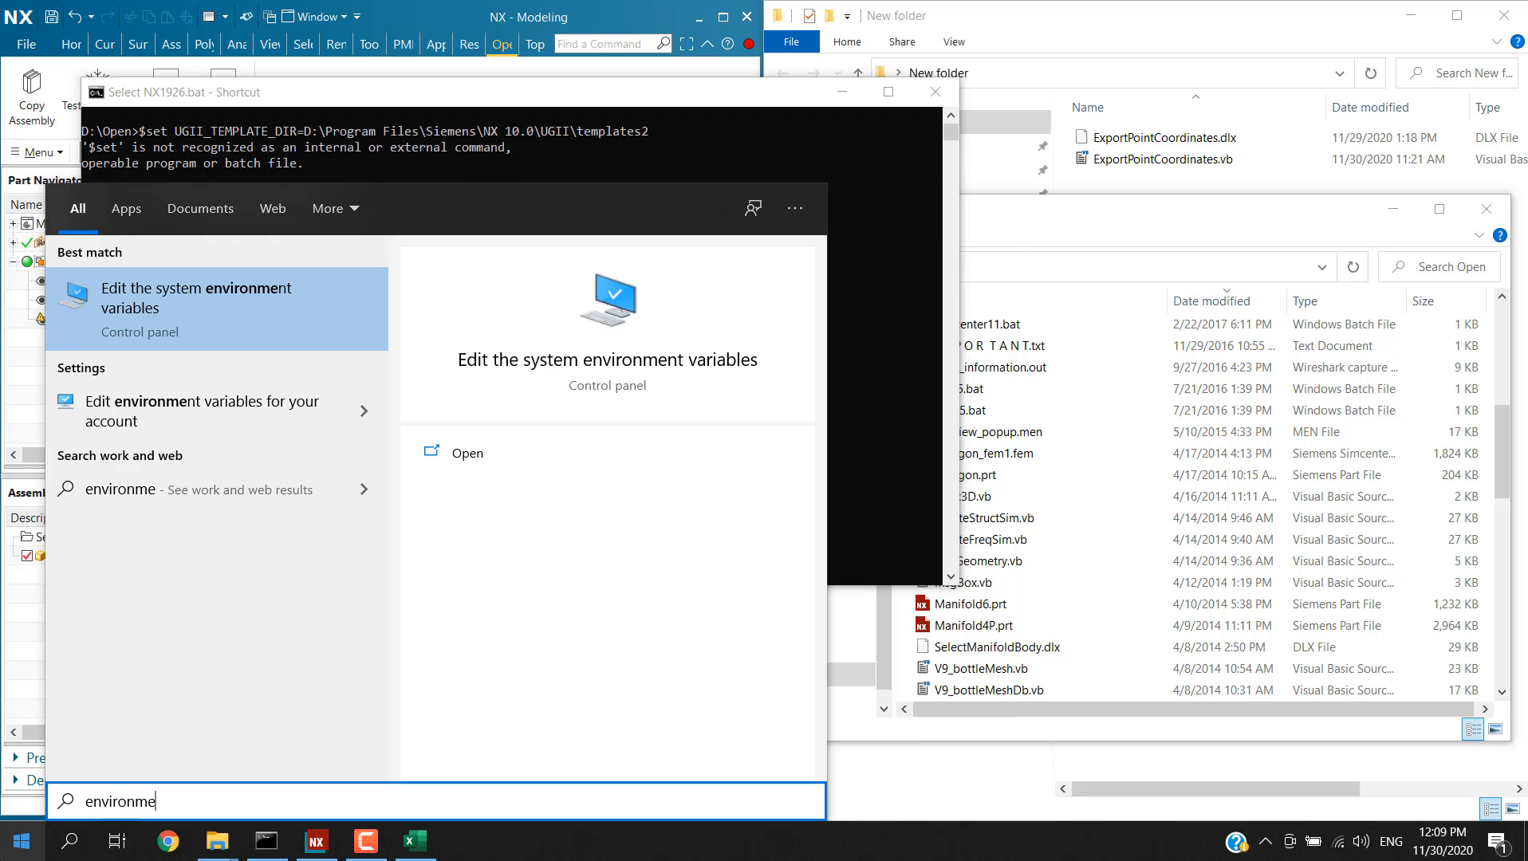
text(nt)
key(Return)
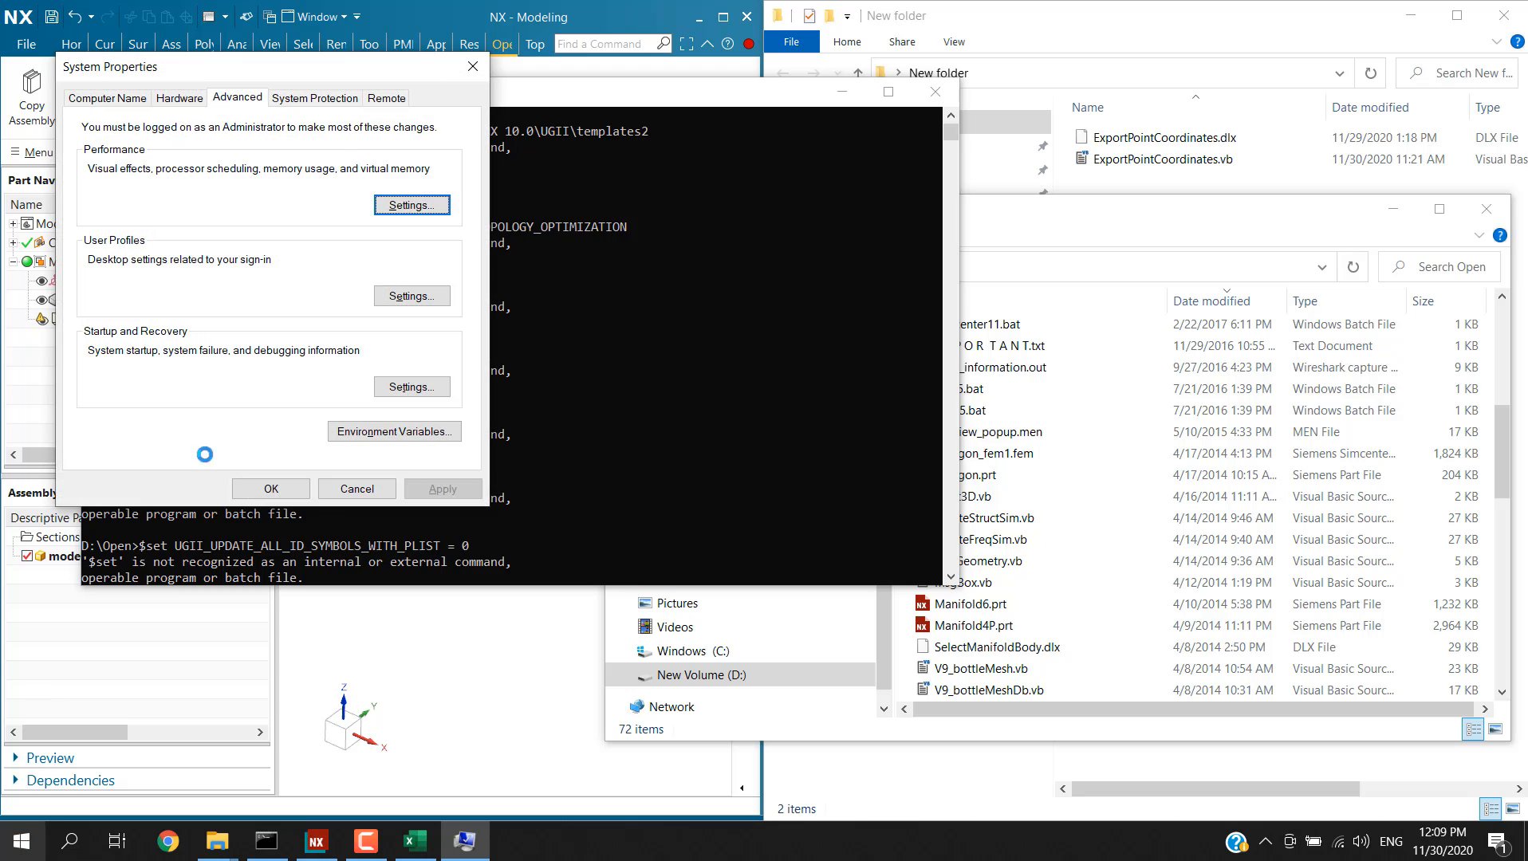
drag(365, 77, 1023, 119)
click(1072, 475)
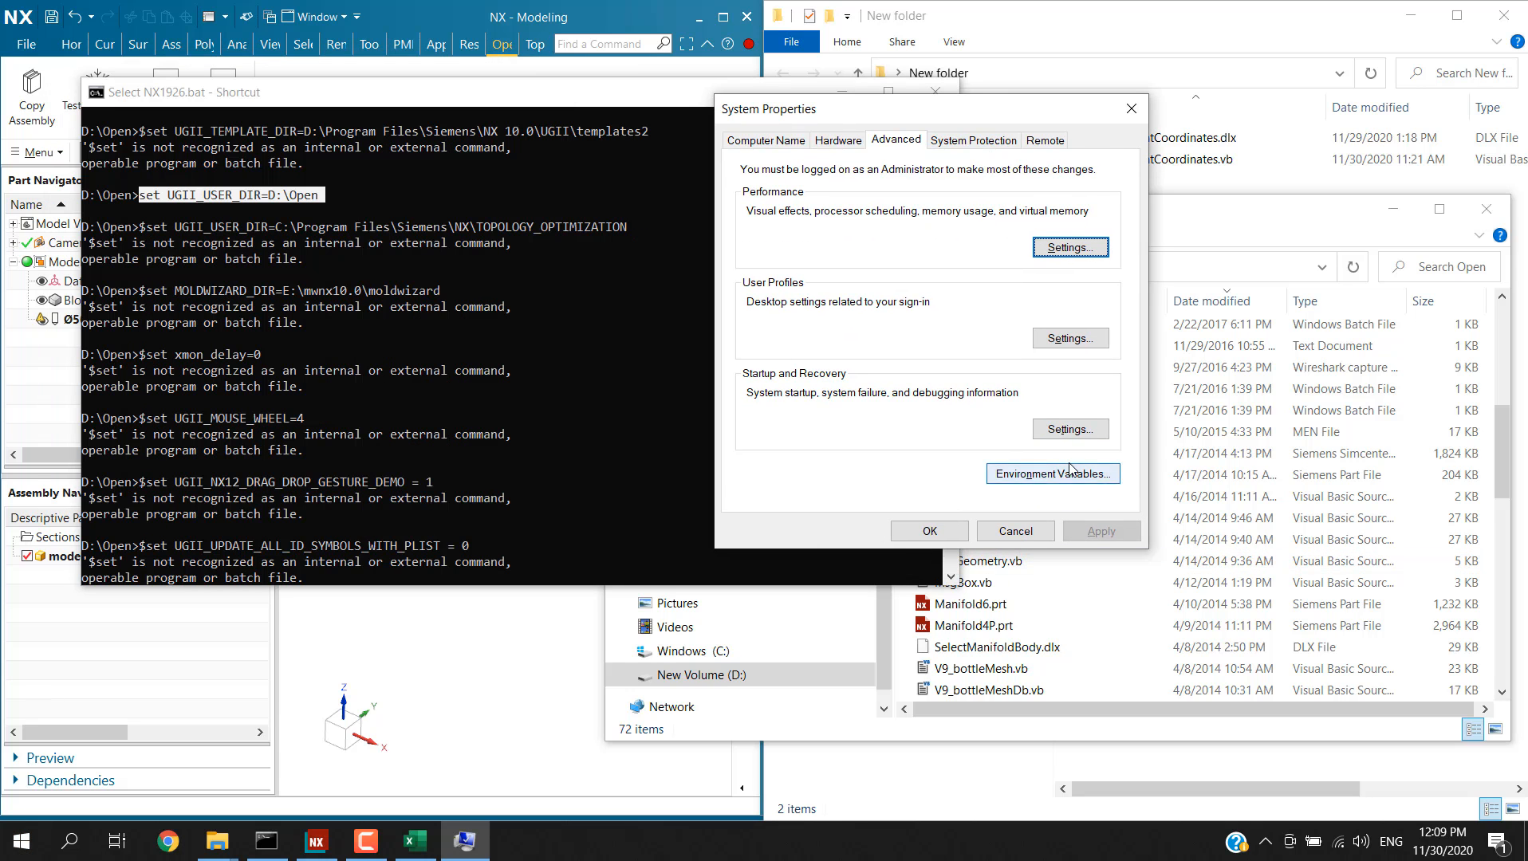
drag(929, 120, 1112, 105)
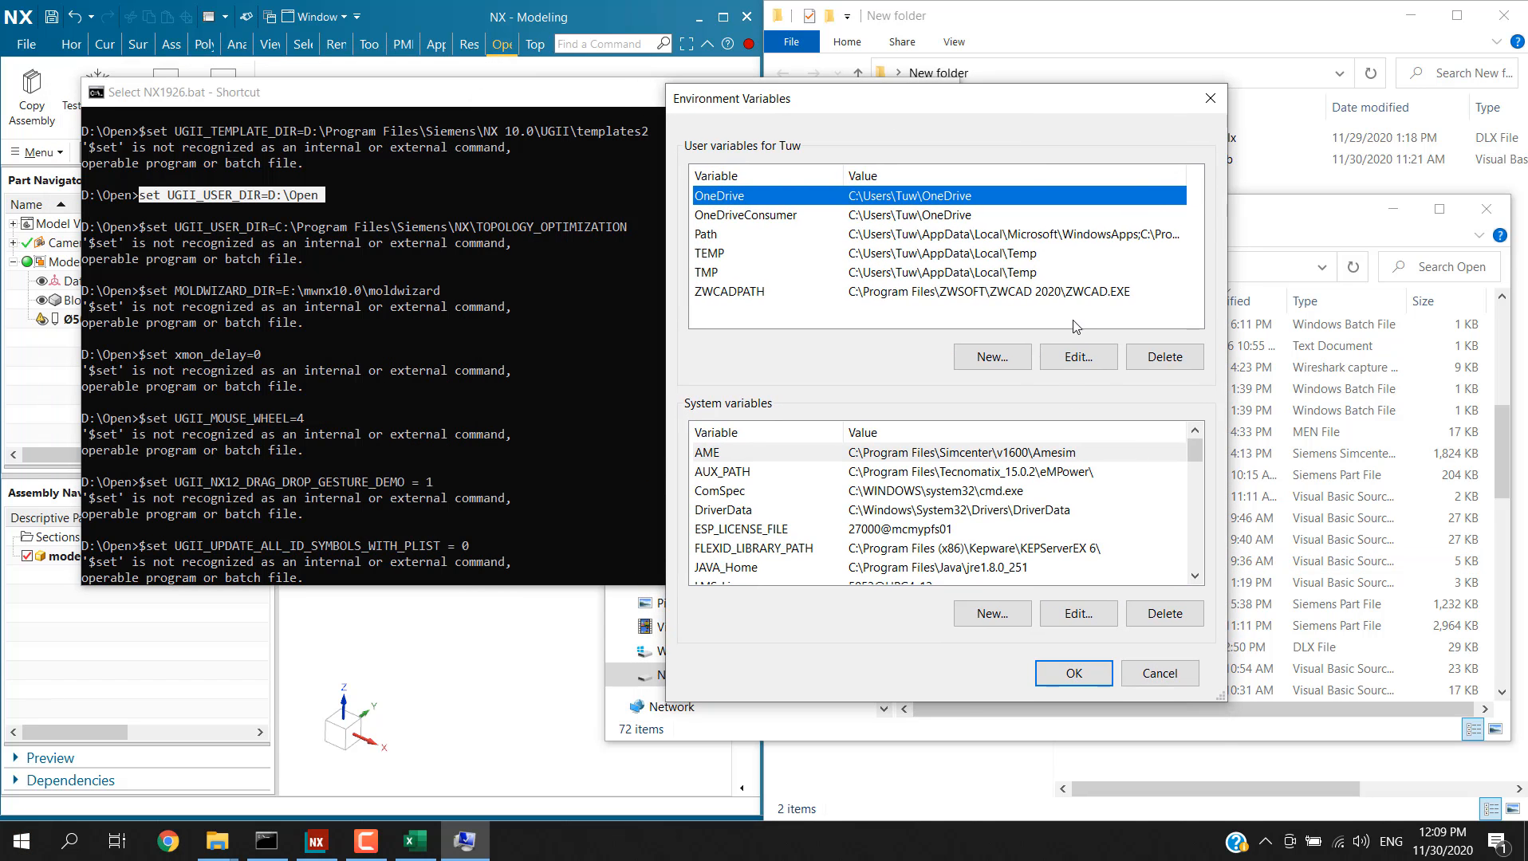
Create a new system variable named UGII_USER_DIR with the value D:\Open
click(987, 614)
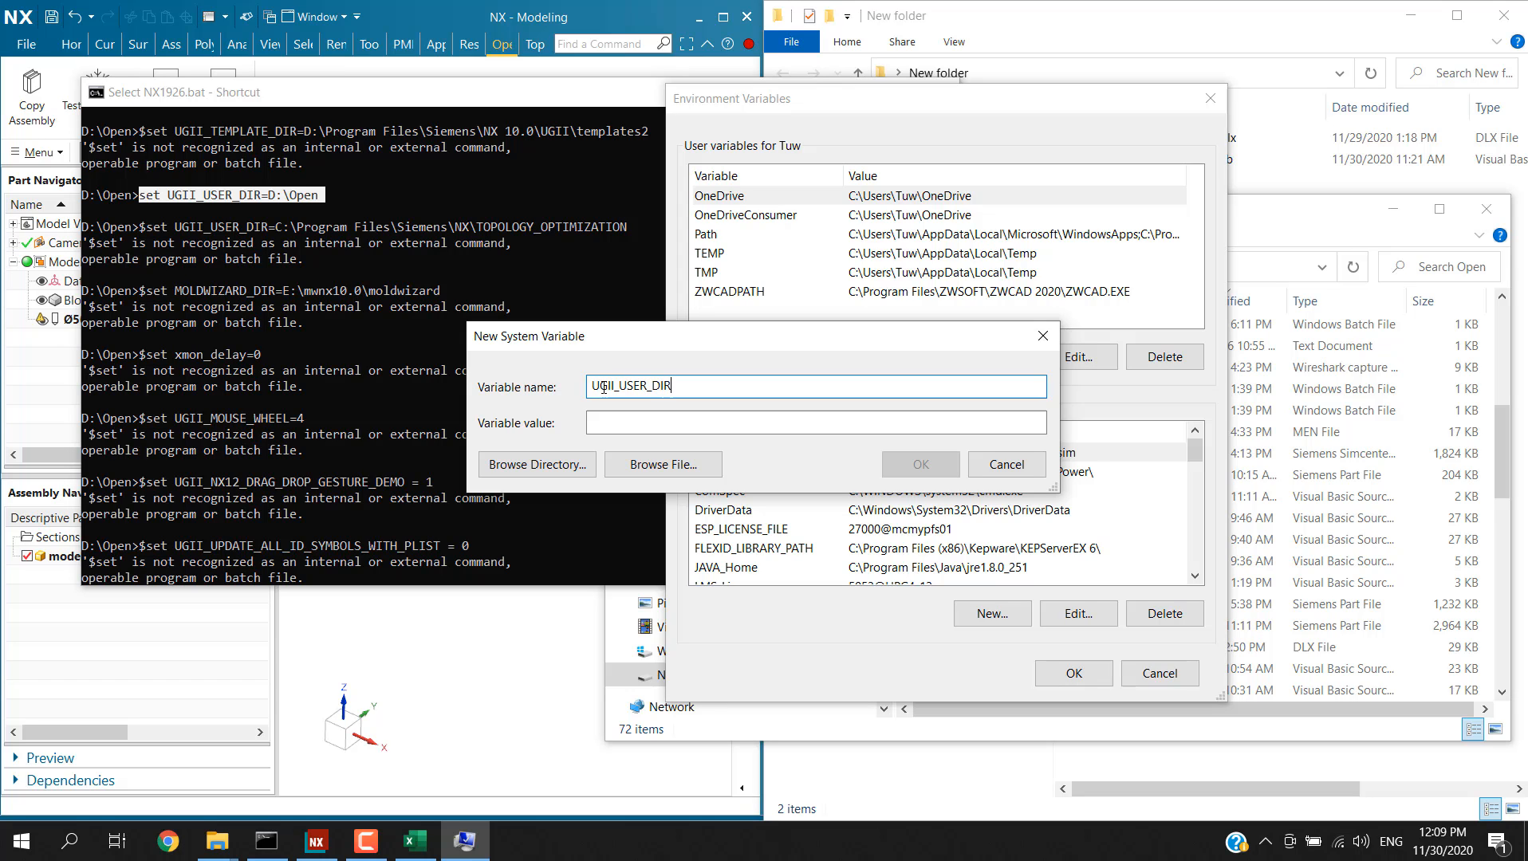
click(644, 425)
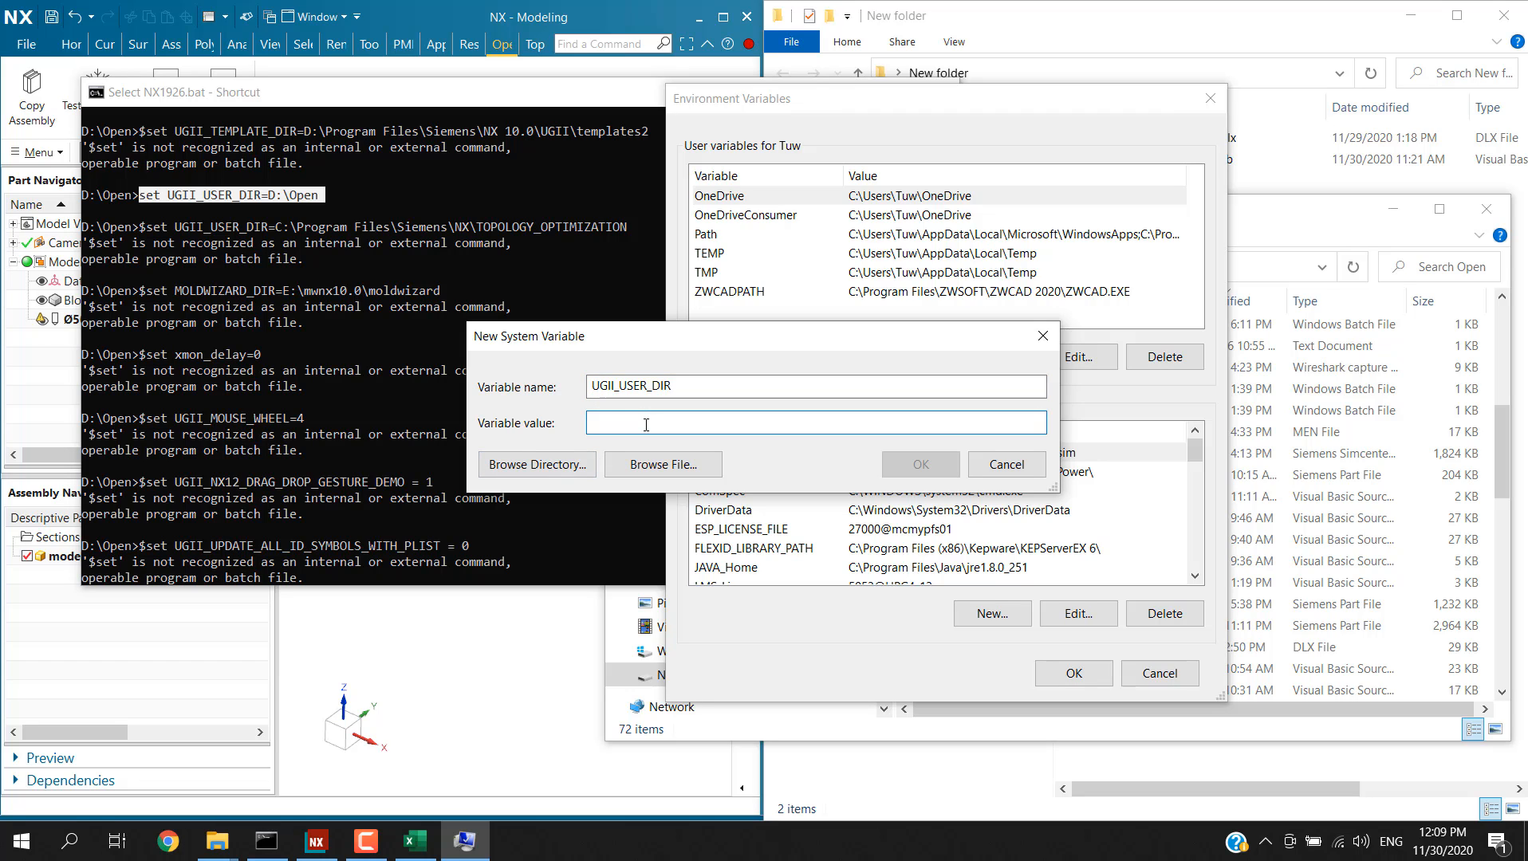
text(D:\Ope)
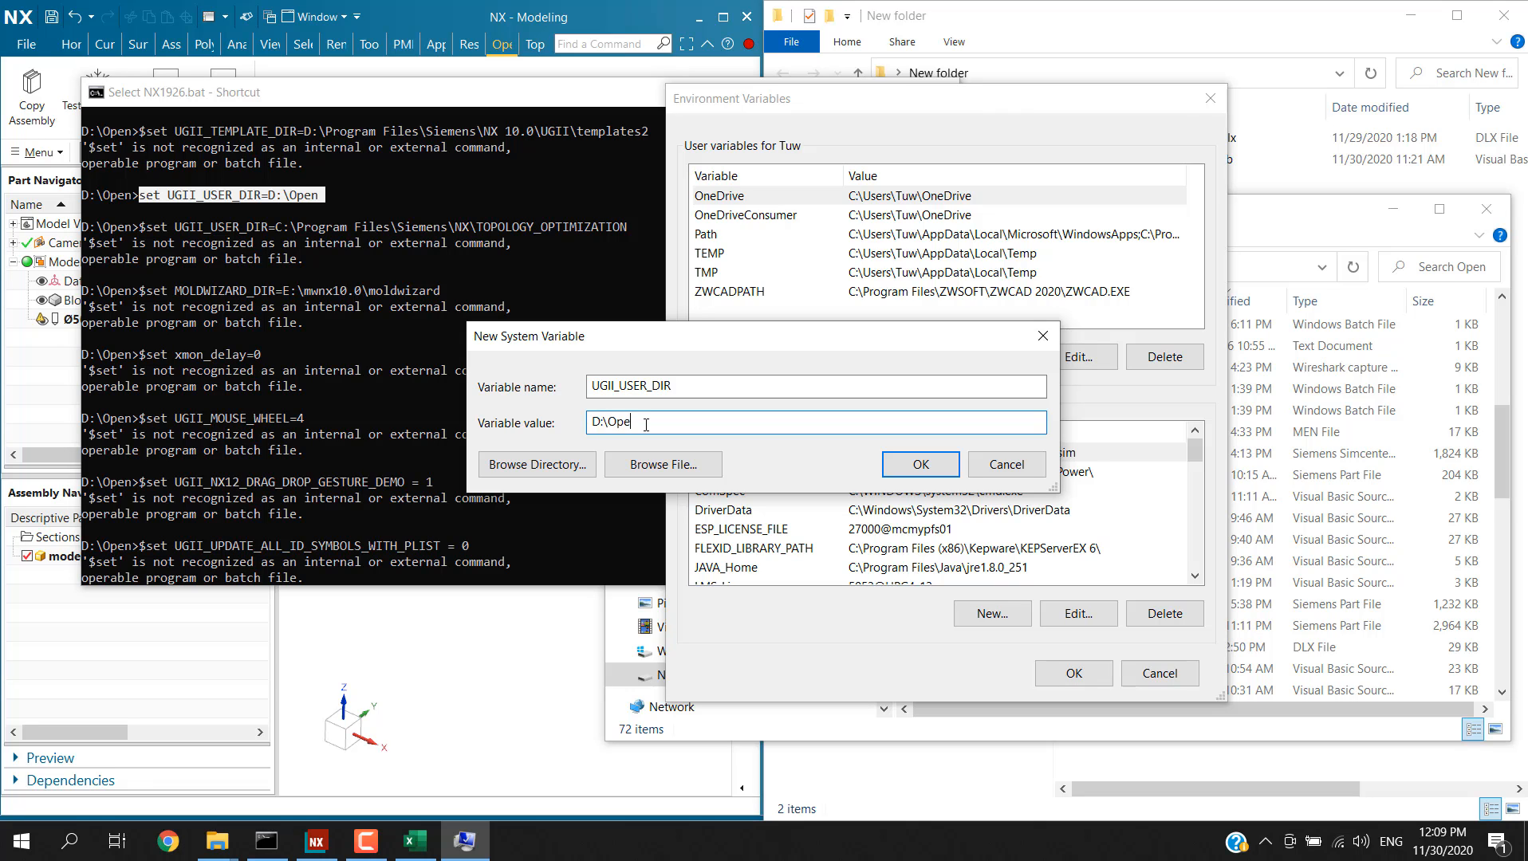
text(n)
click(909, 470)
Check the UGII_USER_DIR system variable against the console command, then accept the environment variables and close System Properties
scroll(989, 542, down, 10)
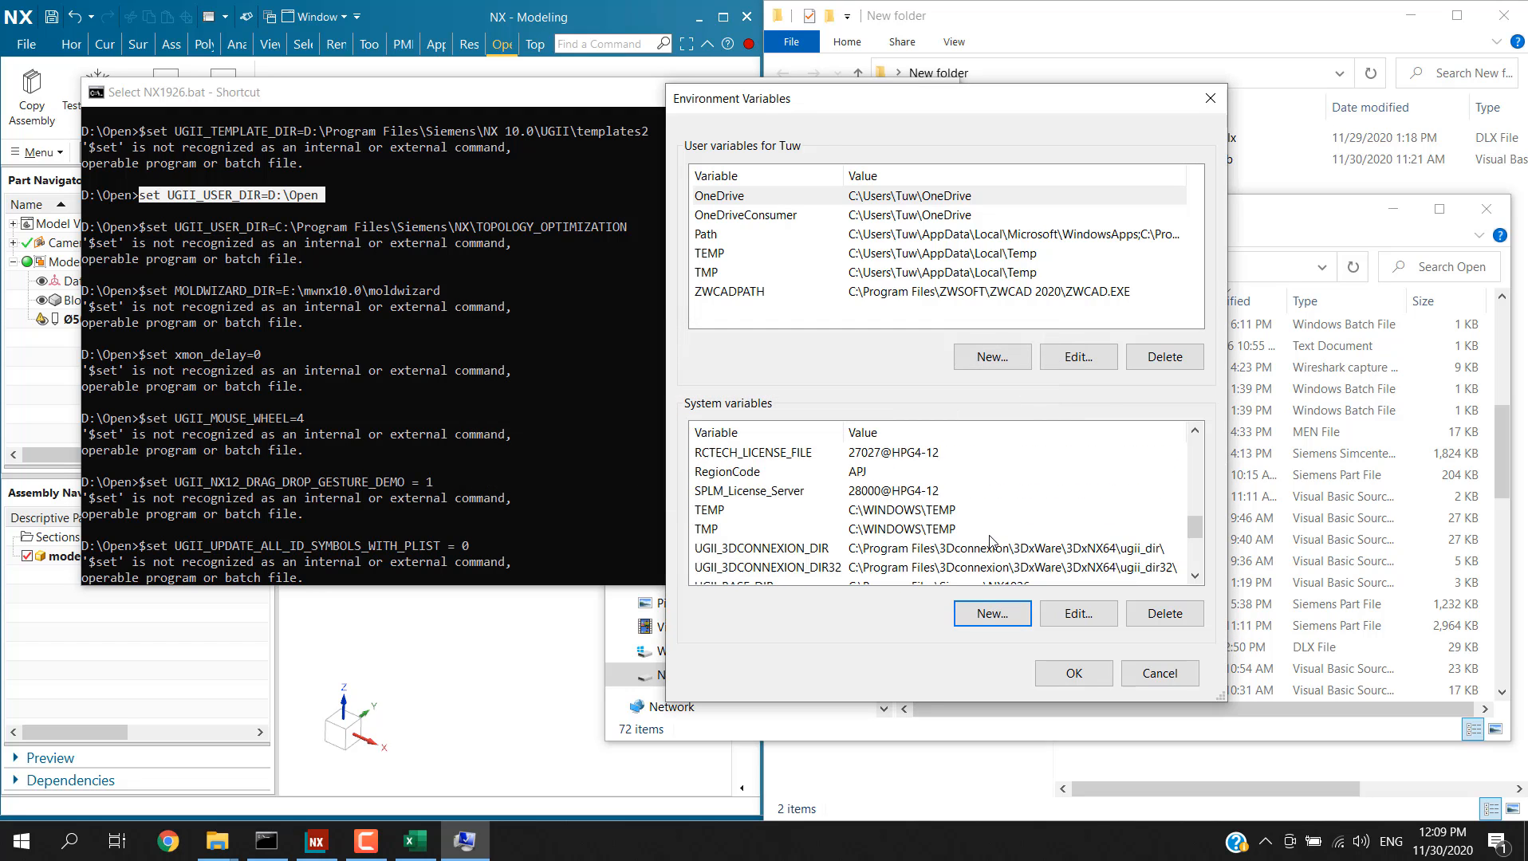
click(797, 492)
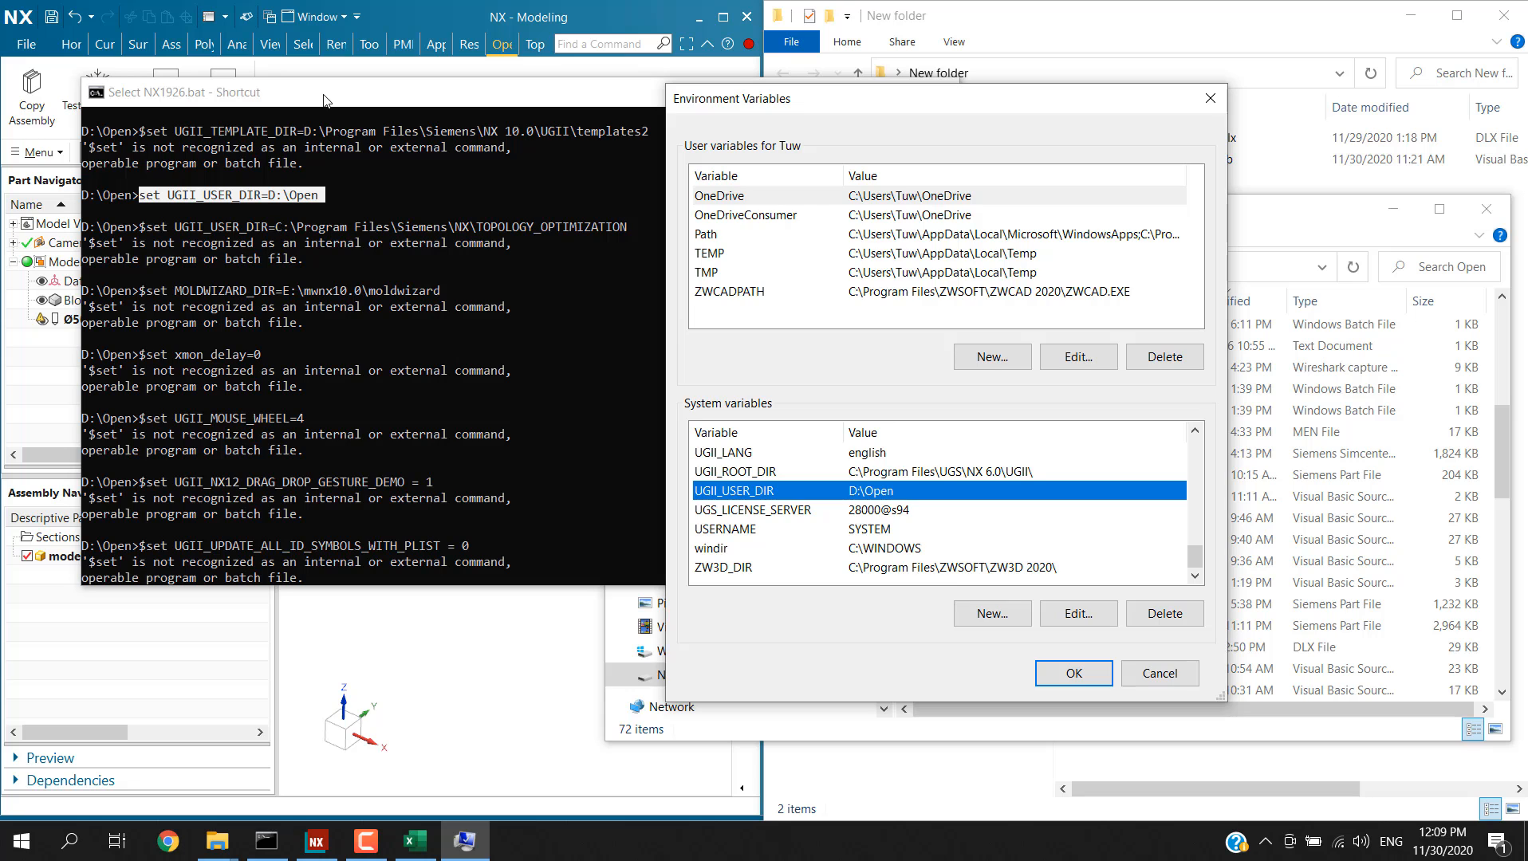
mouse_move(317, 101)
mouse_down()
mouse_move(317, 175)
mouse_move(323, 113)
mouse_move(312, 119)
mouse_up()
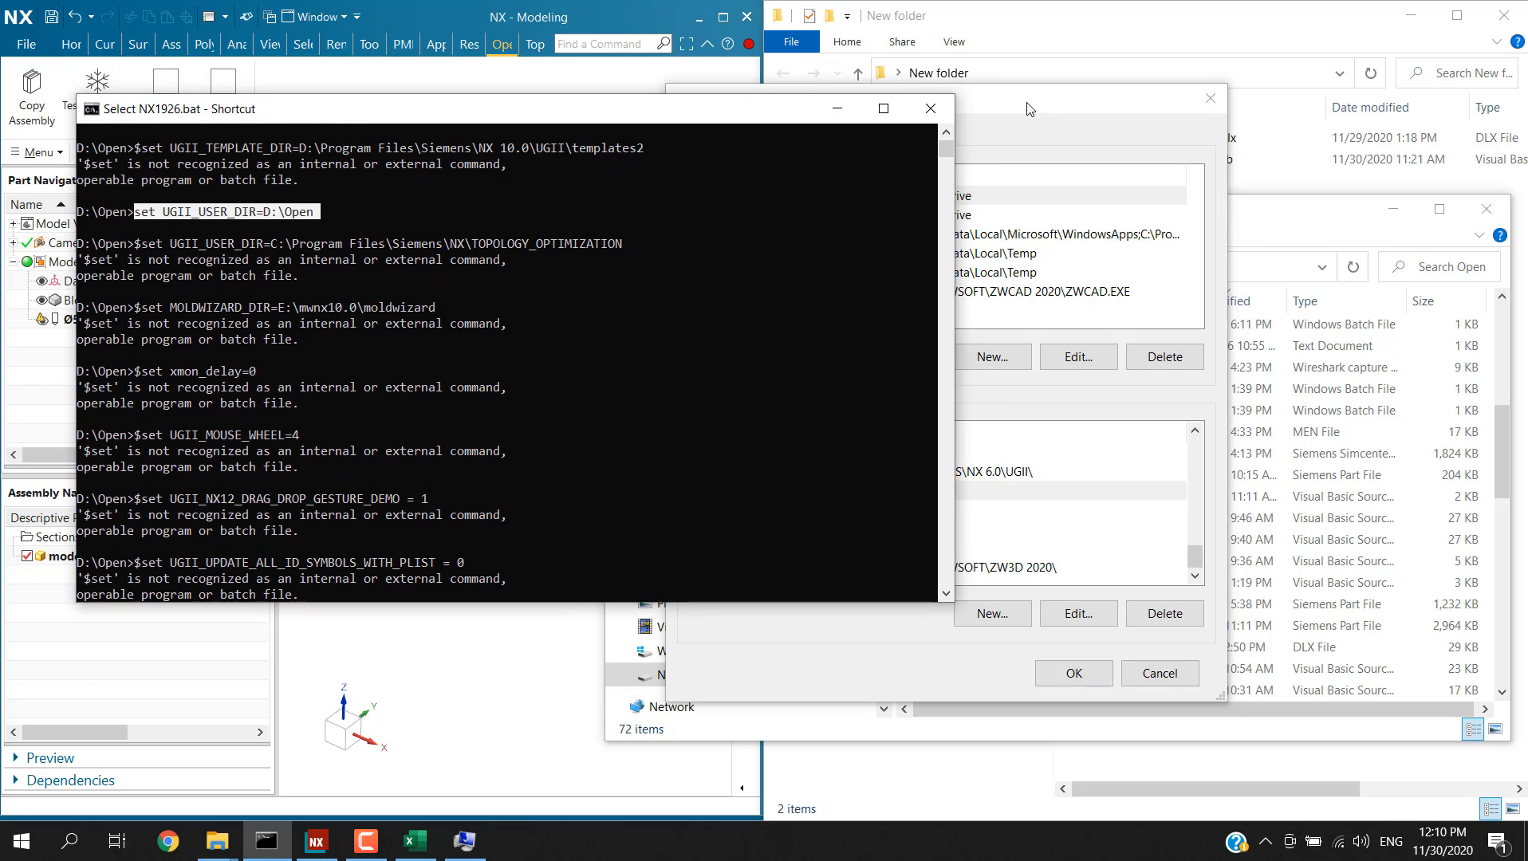
drag(1026, 104, 1146, 71)
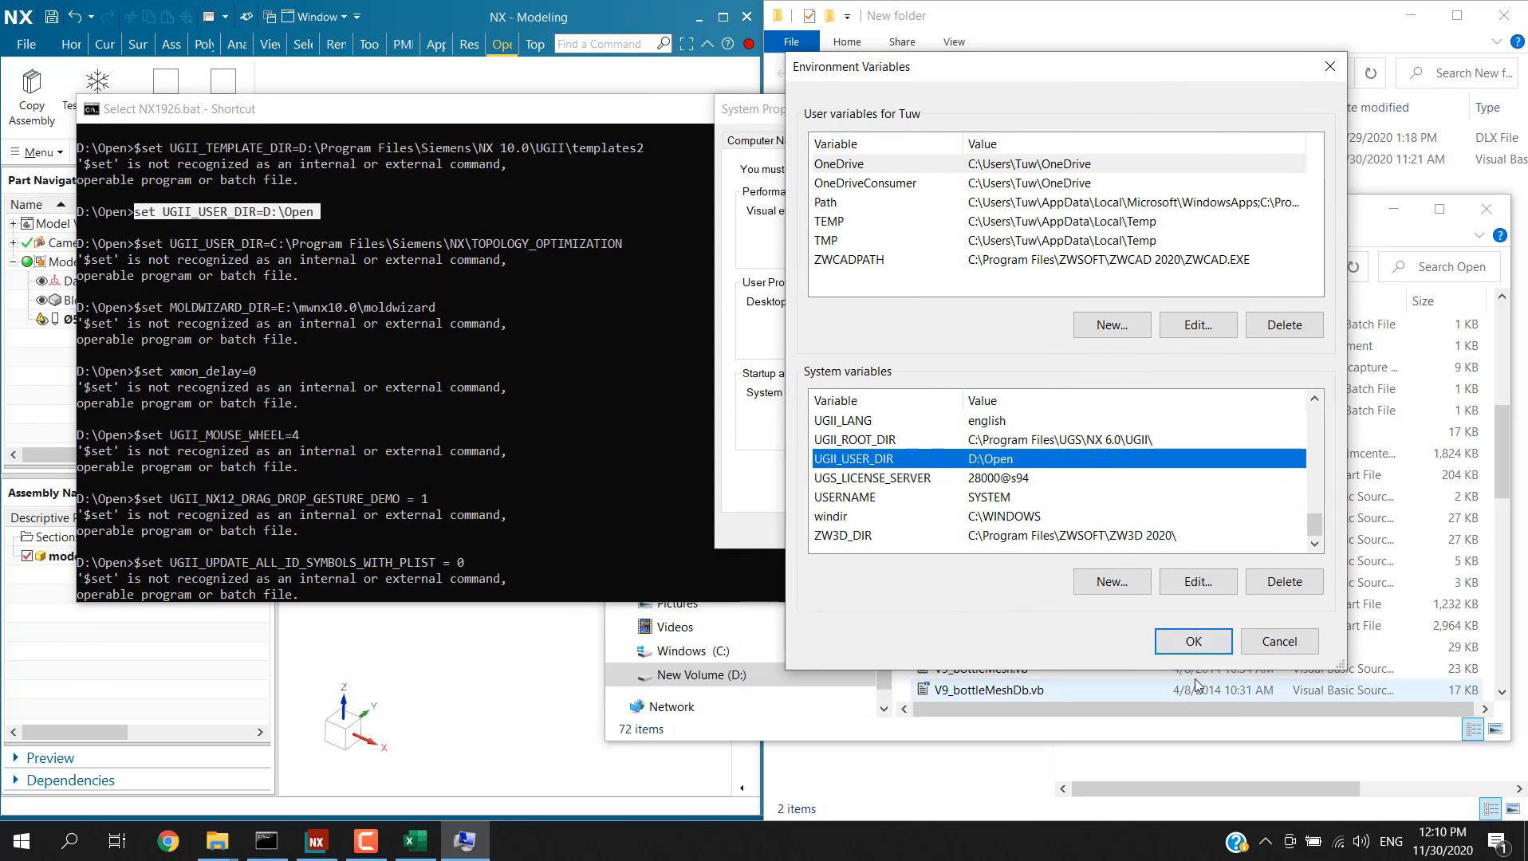
click(1172, 640)
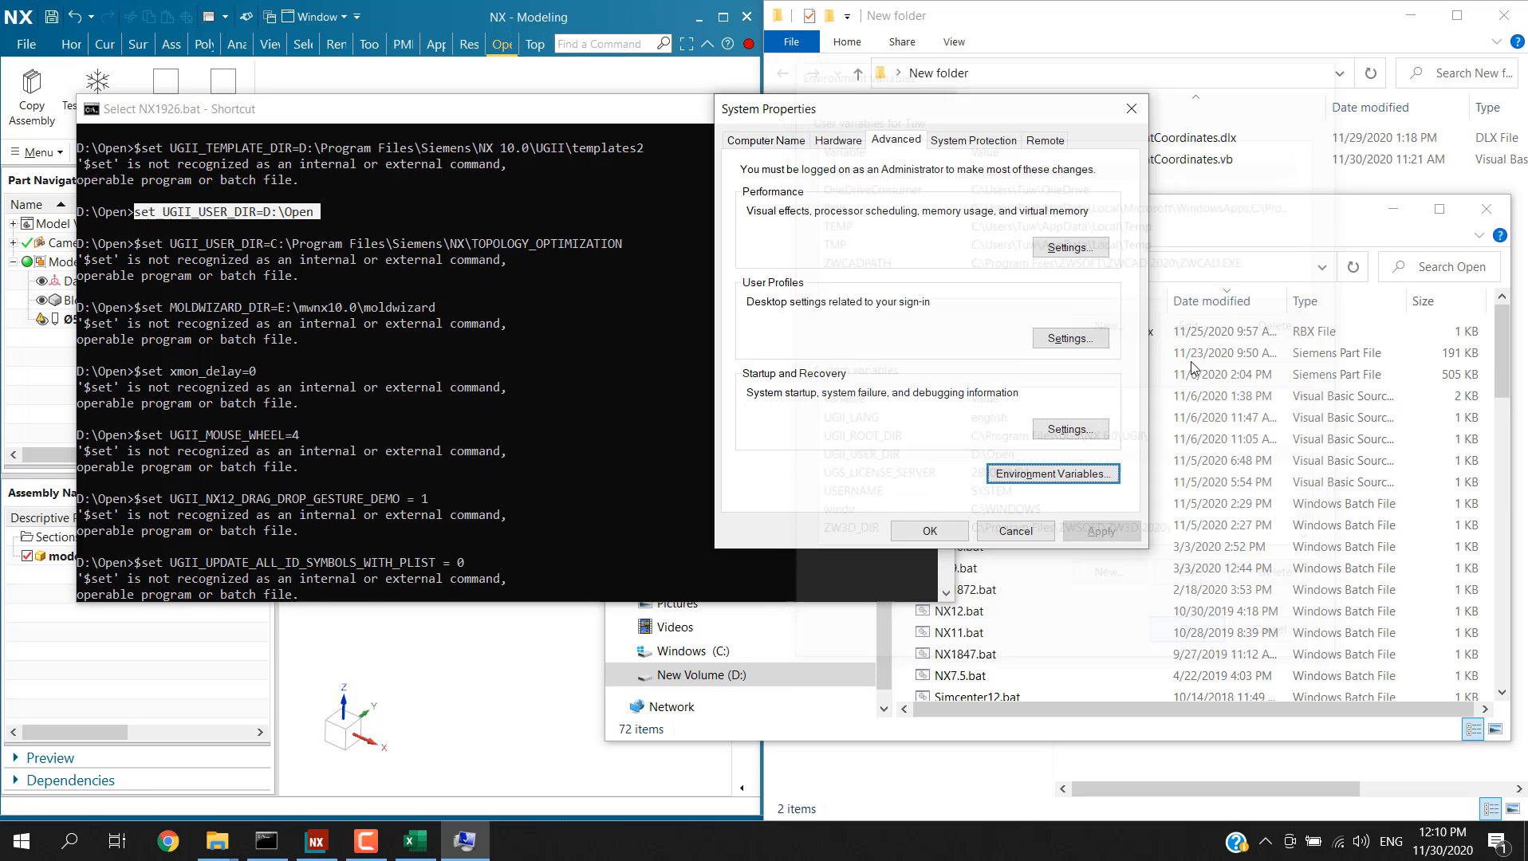
click(929, 531)
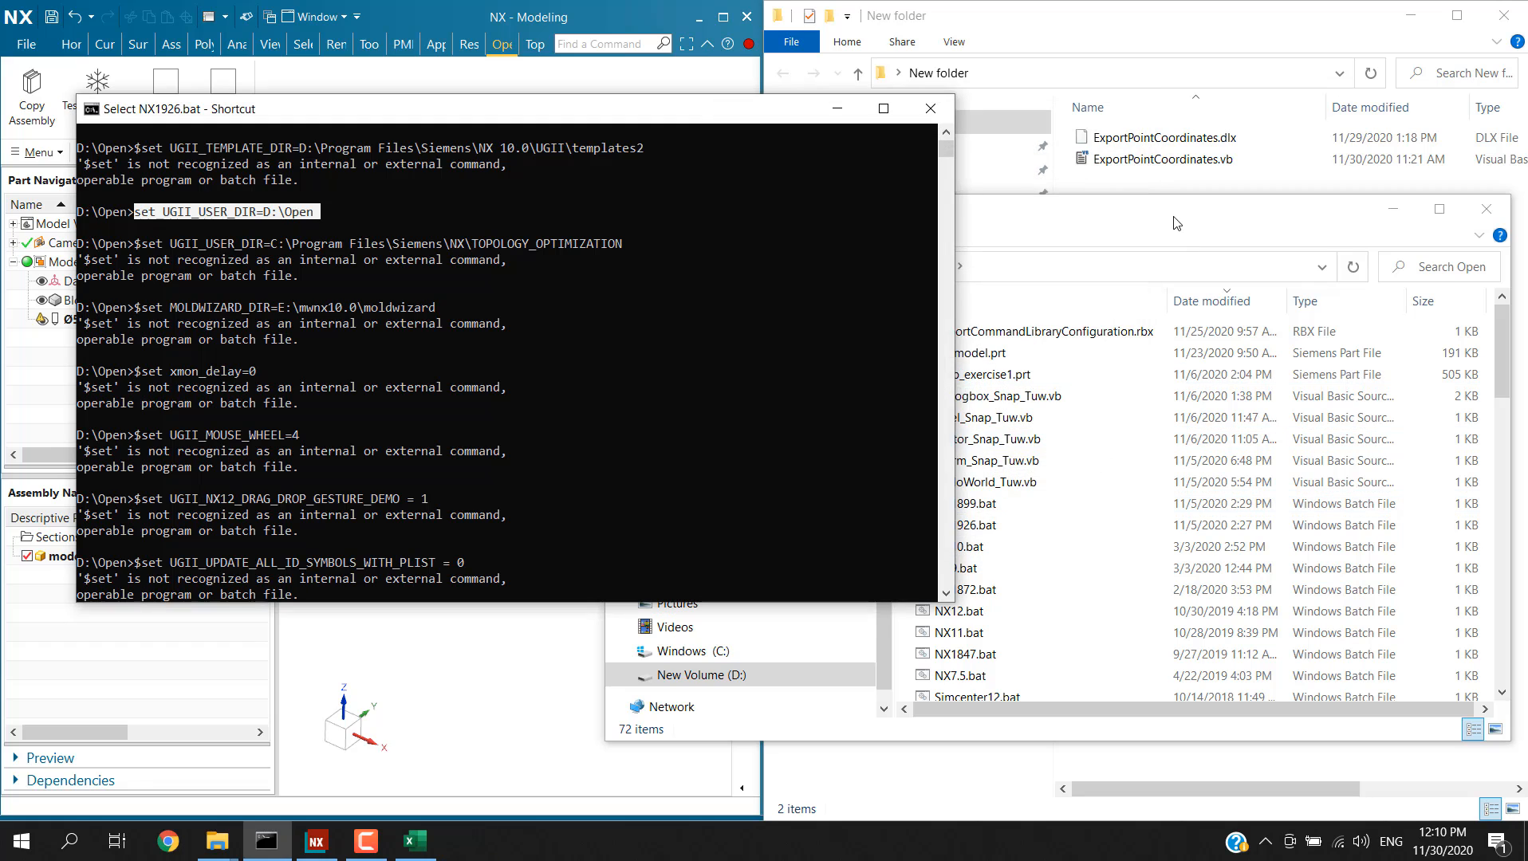
Check the folder path D:\Open in File Explorer and open its application subfolder
click(1158, 223)
click(997, 268)
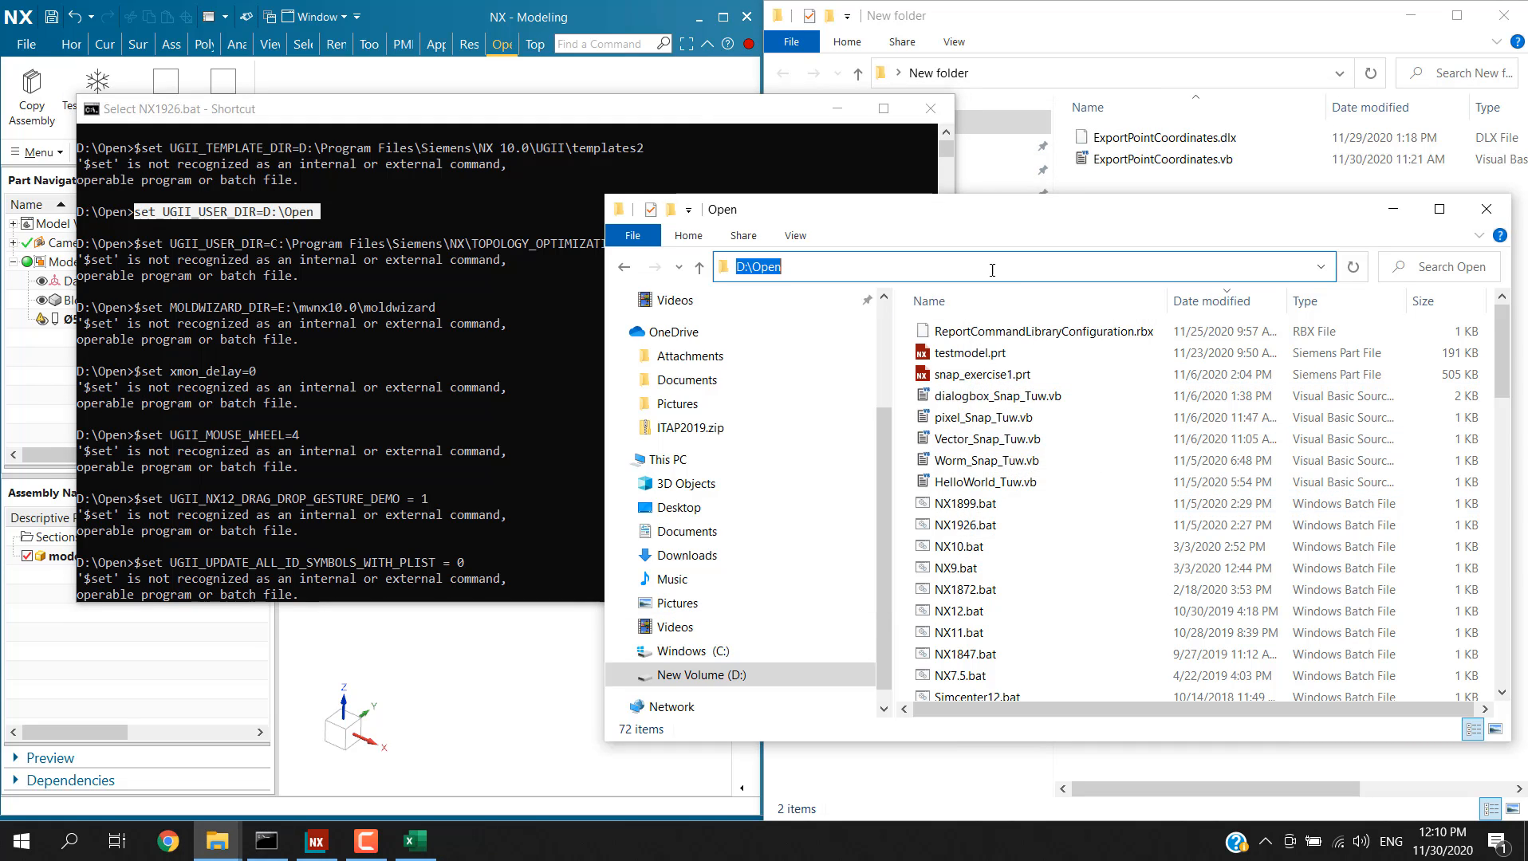
click(883, 274)
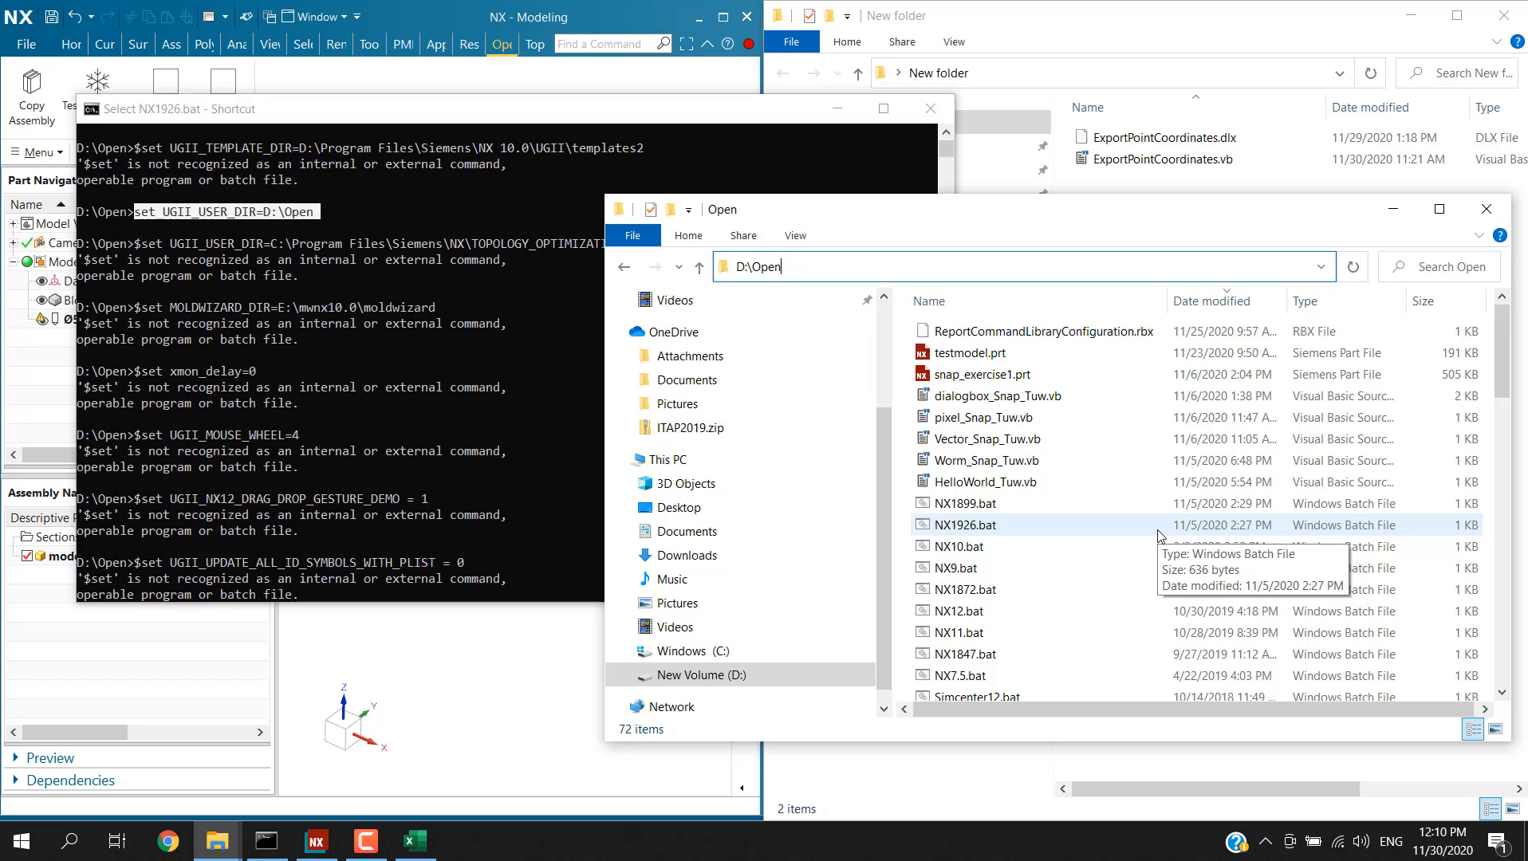
scroll(1148, 528, down, 15)
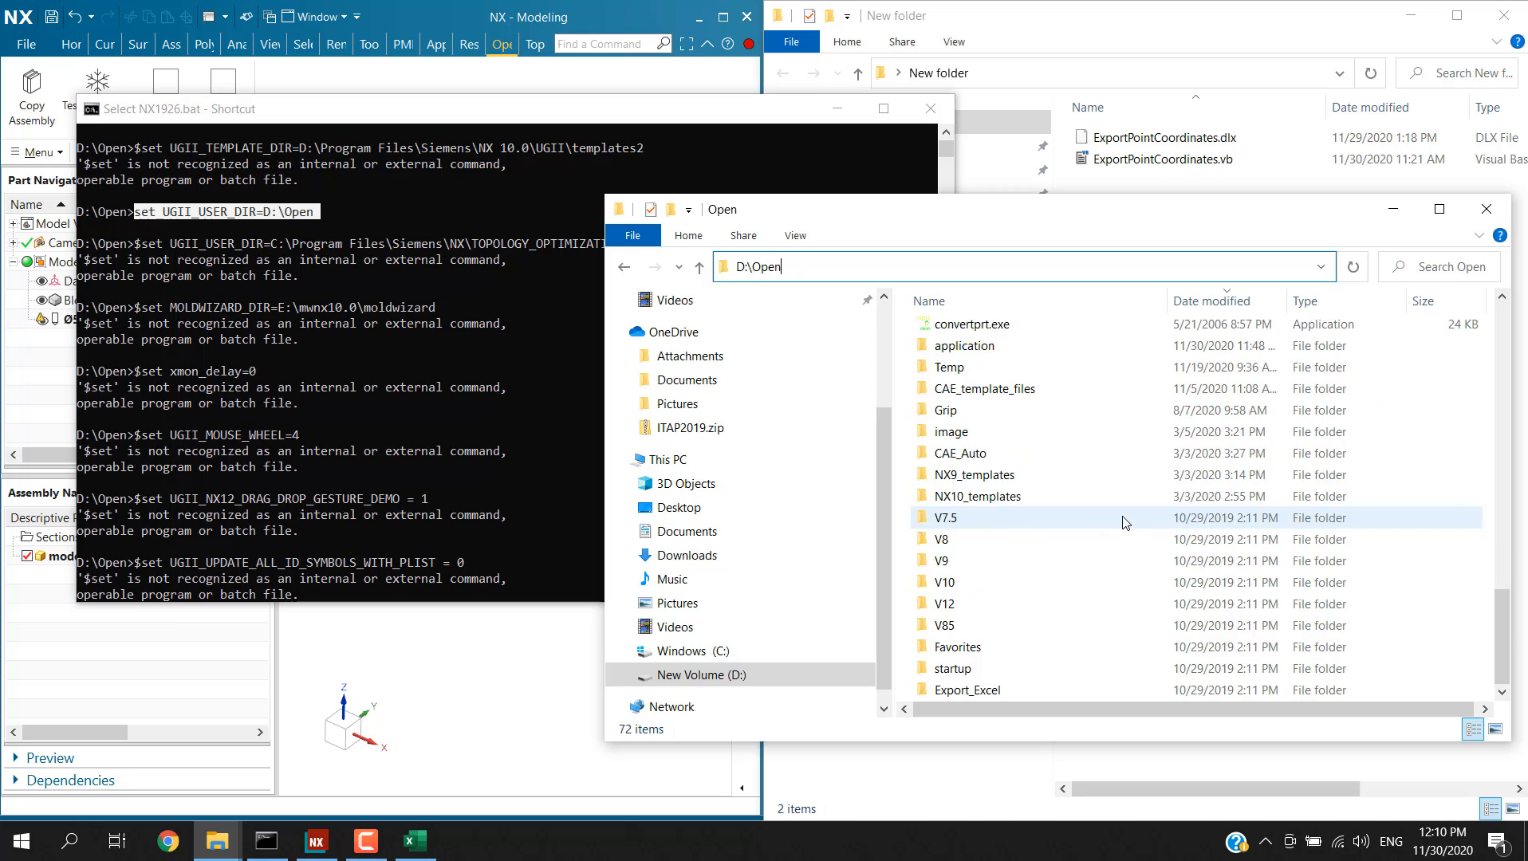
scroll(1124, 522, up, 5)
click(1009, 669)
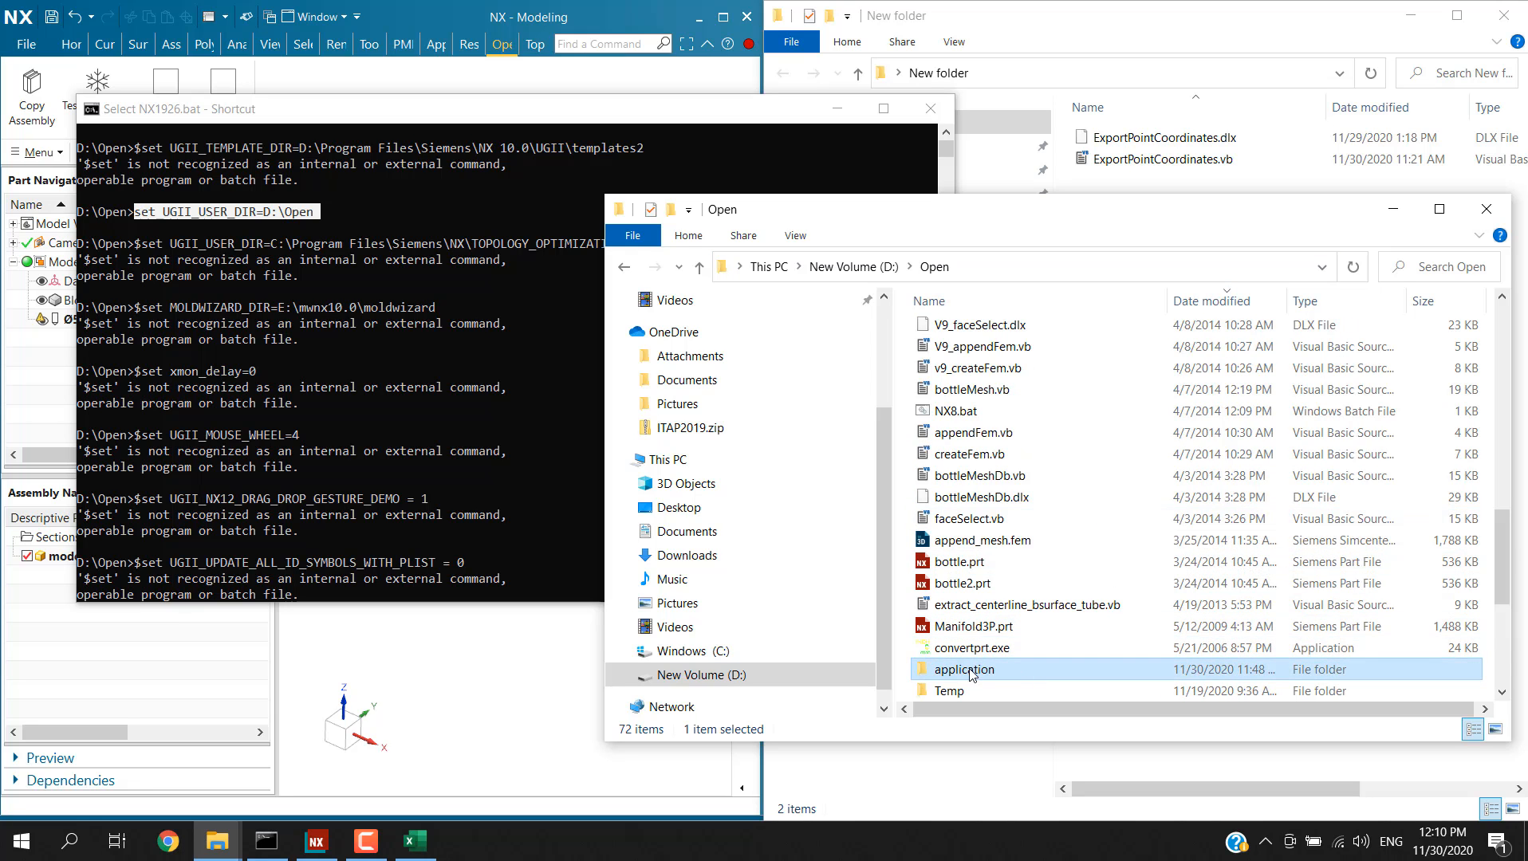
double_click(1030, 672)
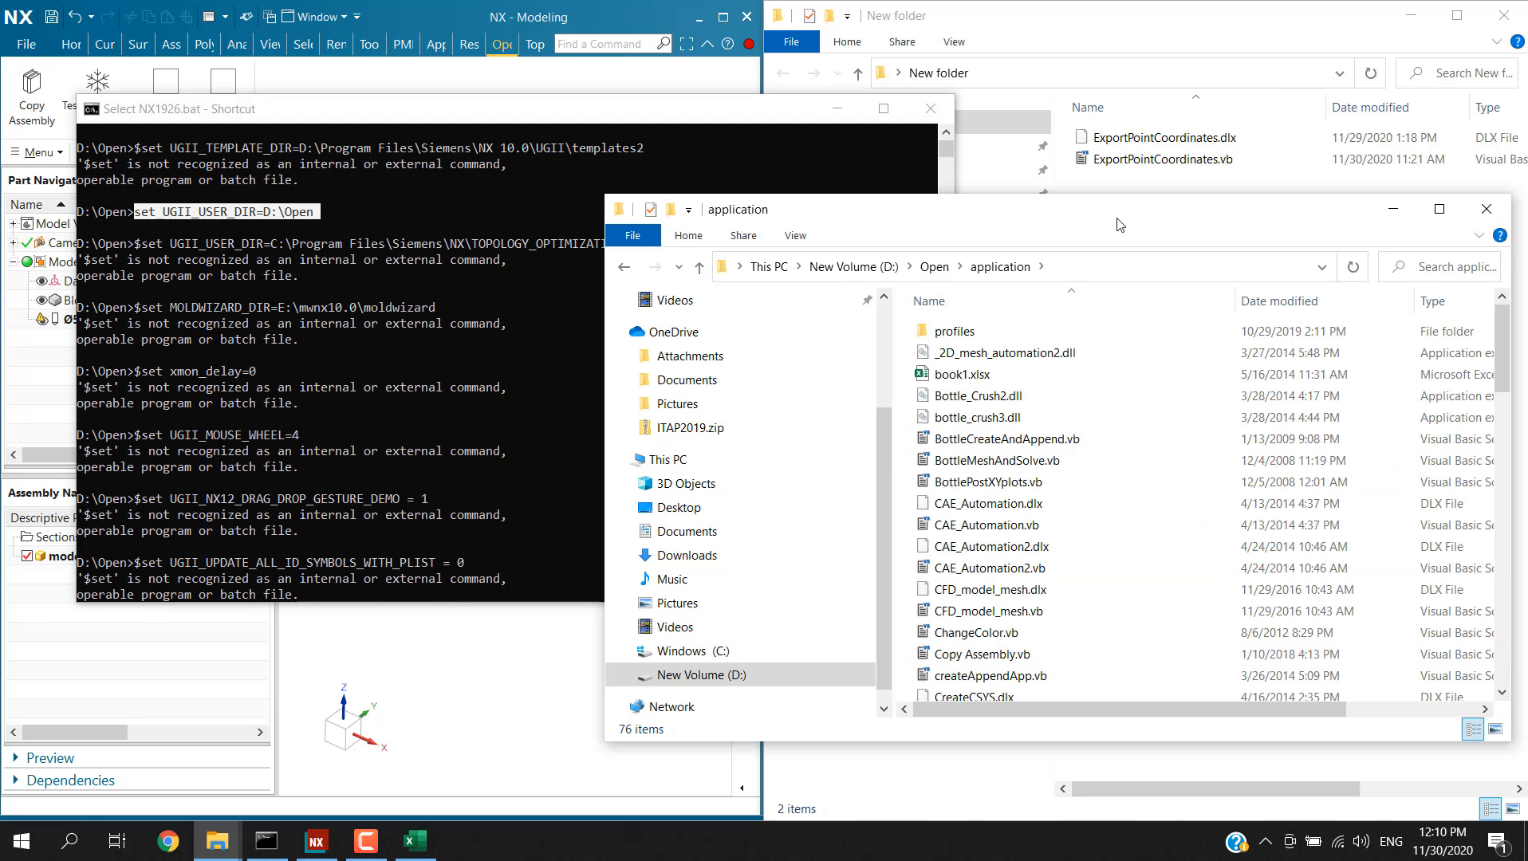
Copy ExportPointCoordinates.dlx and ExportPointCoordinates.vb from New folder into D:\Open\application, replacing the existing files
drag(1119, 224, 681, 234)
click(1259, 275)
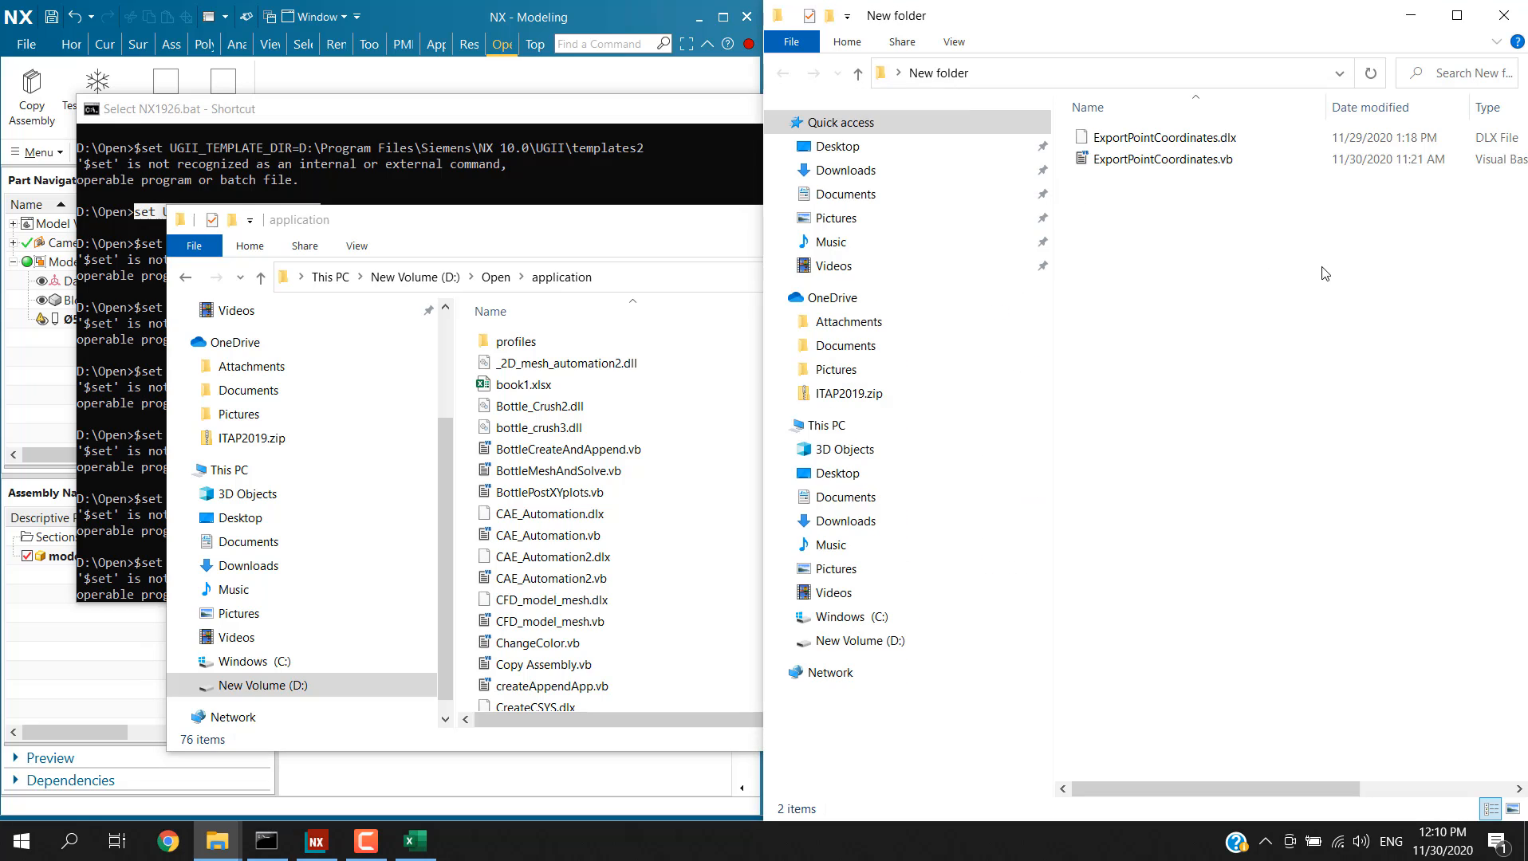
drag(1325, 274, 1152, 136)
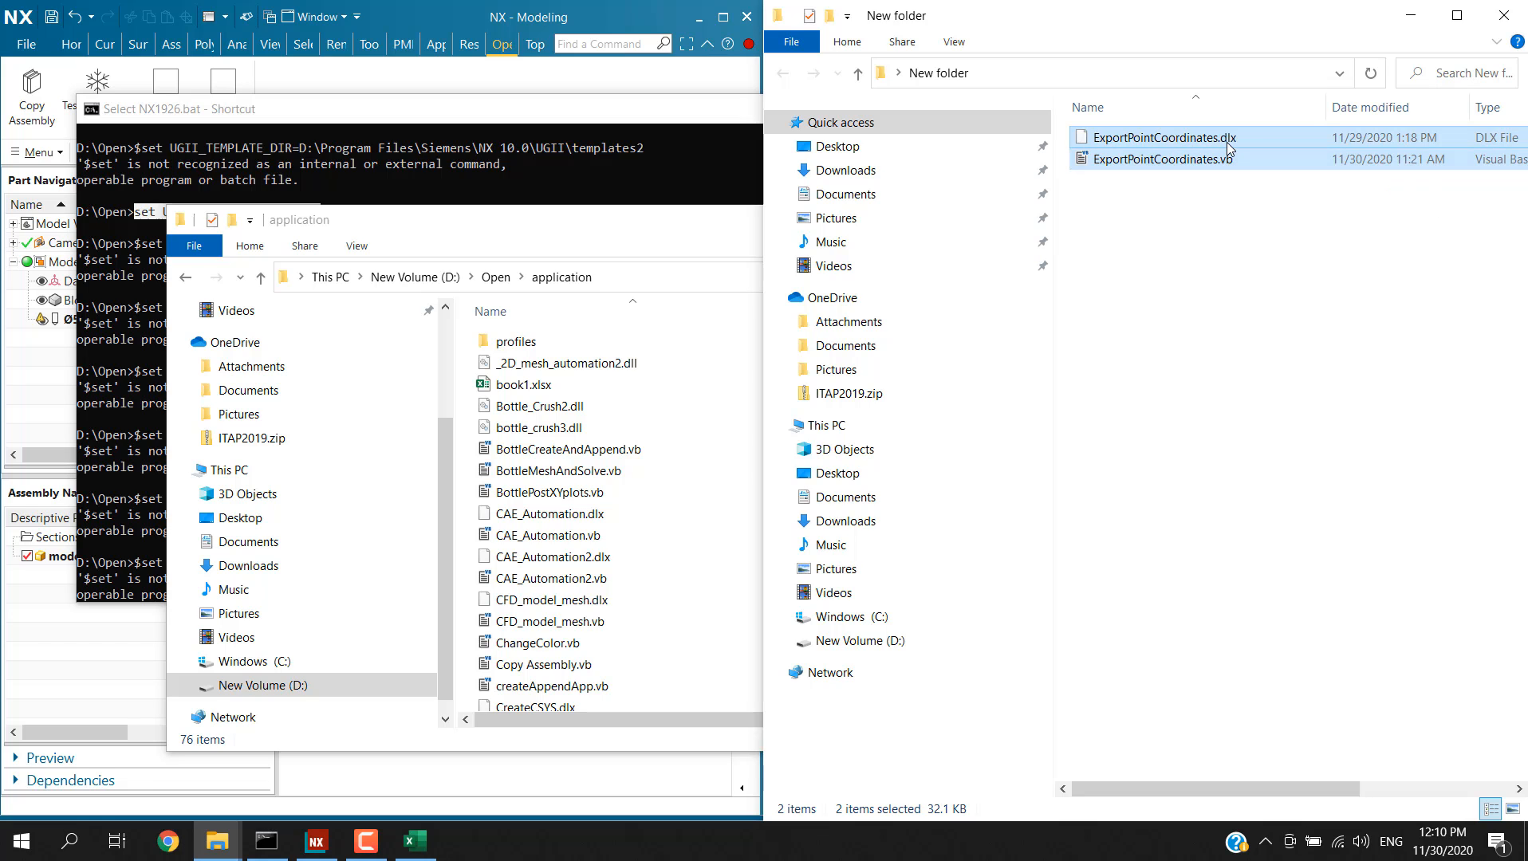
right_drag(1225, 142, 675, 522)
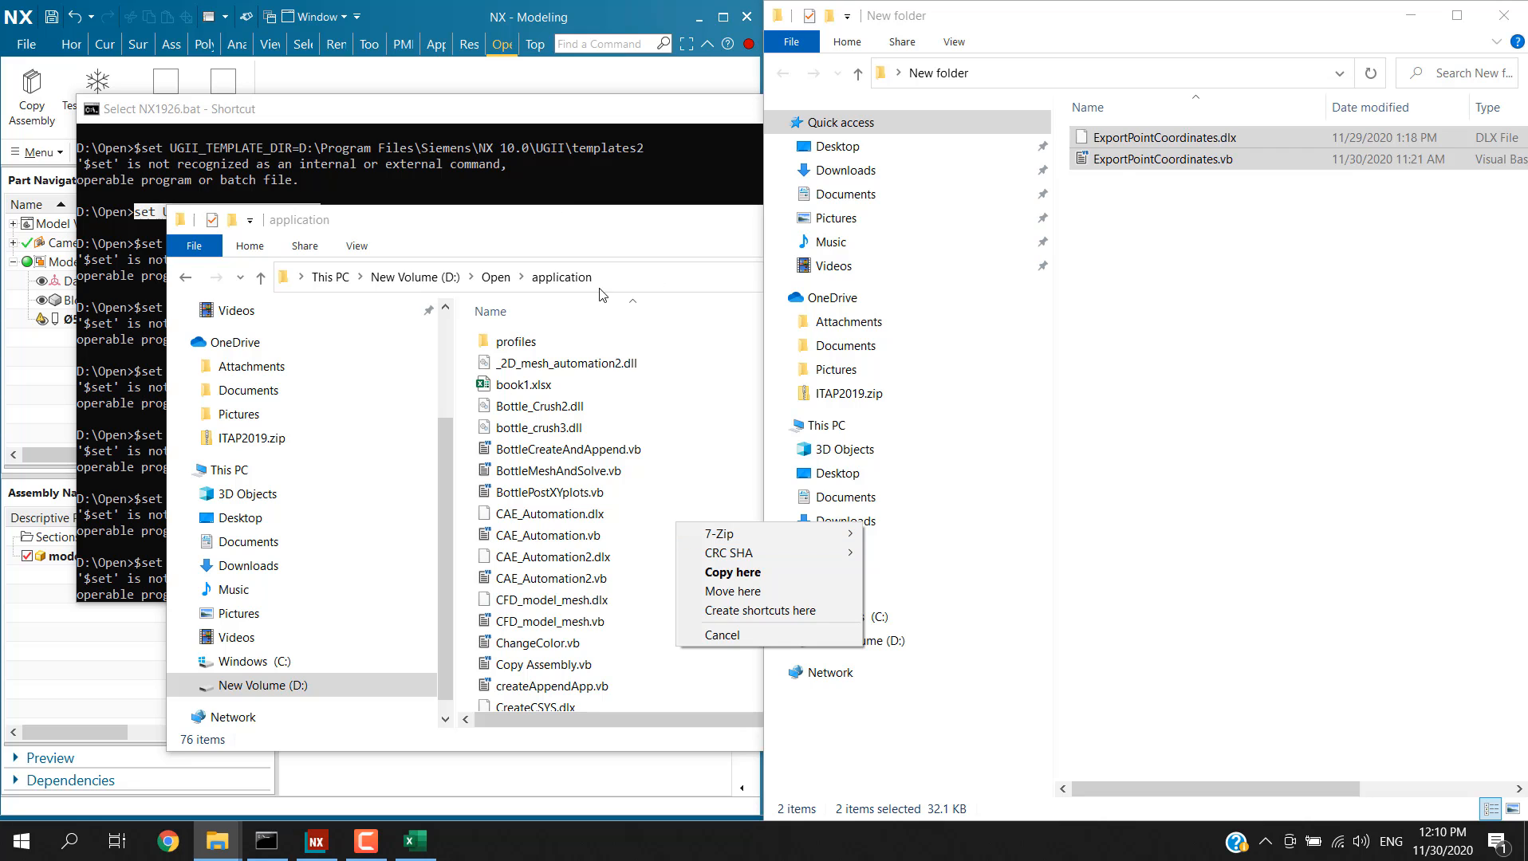
click(771, 576)
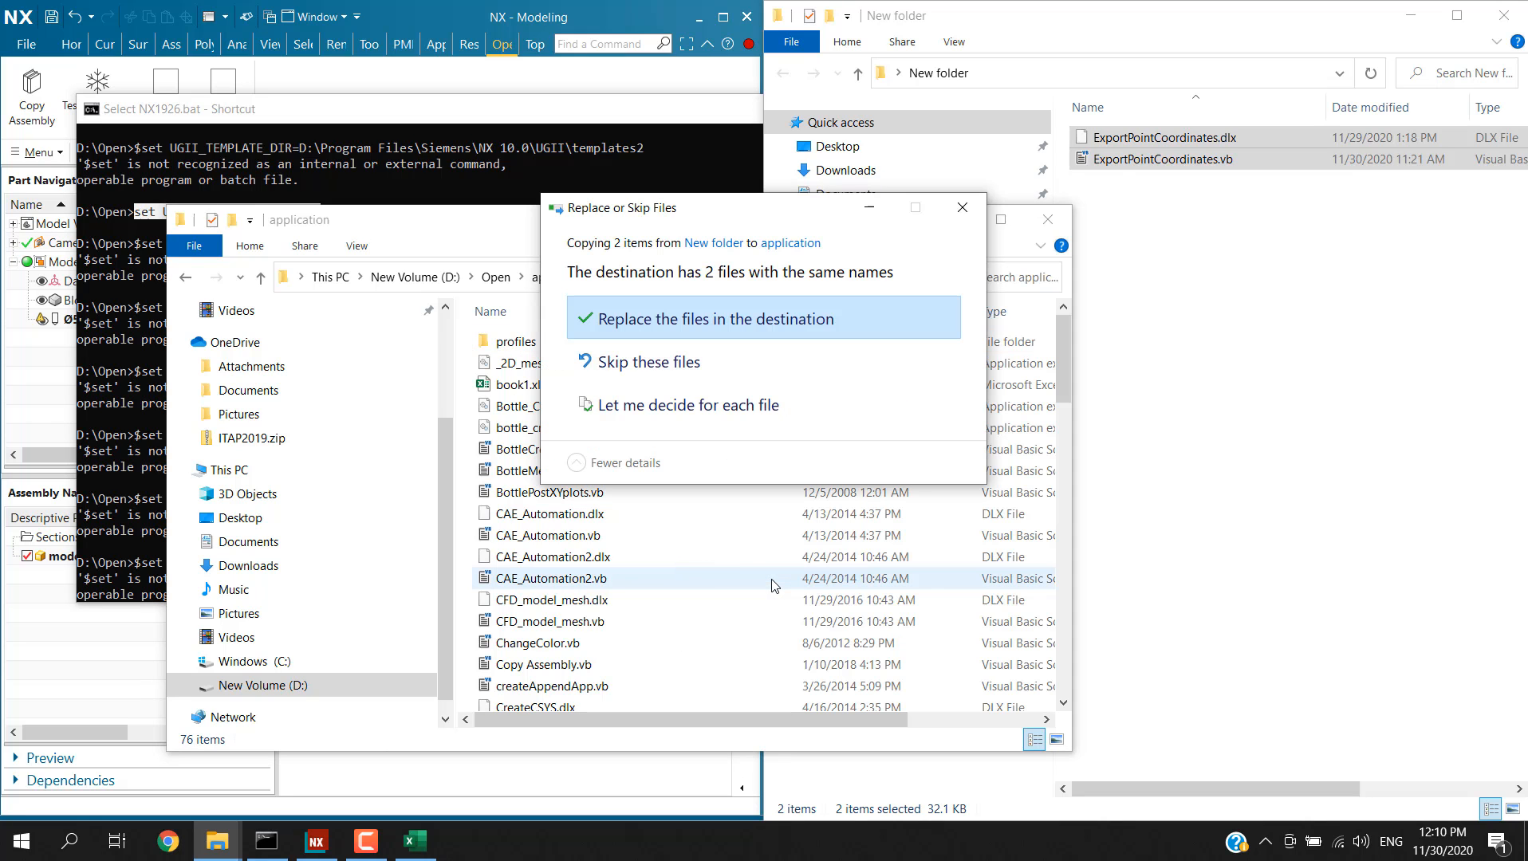
click(664, 321)
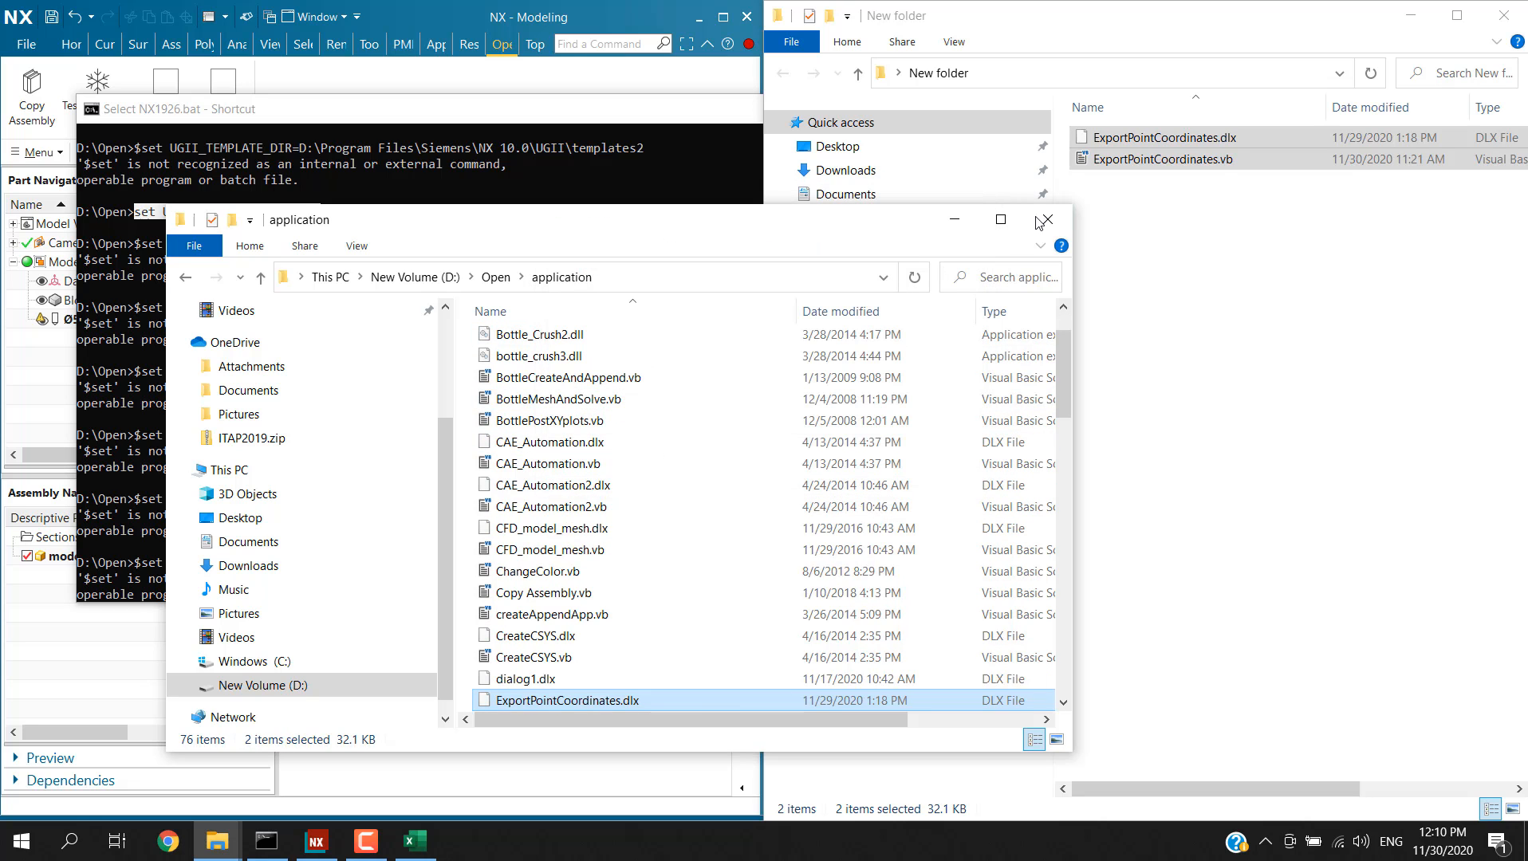
Examine the source DLX and VB files in New folder and locate their copies in the application folder
click(1149, 139)
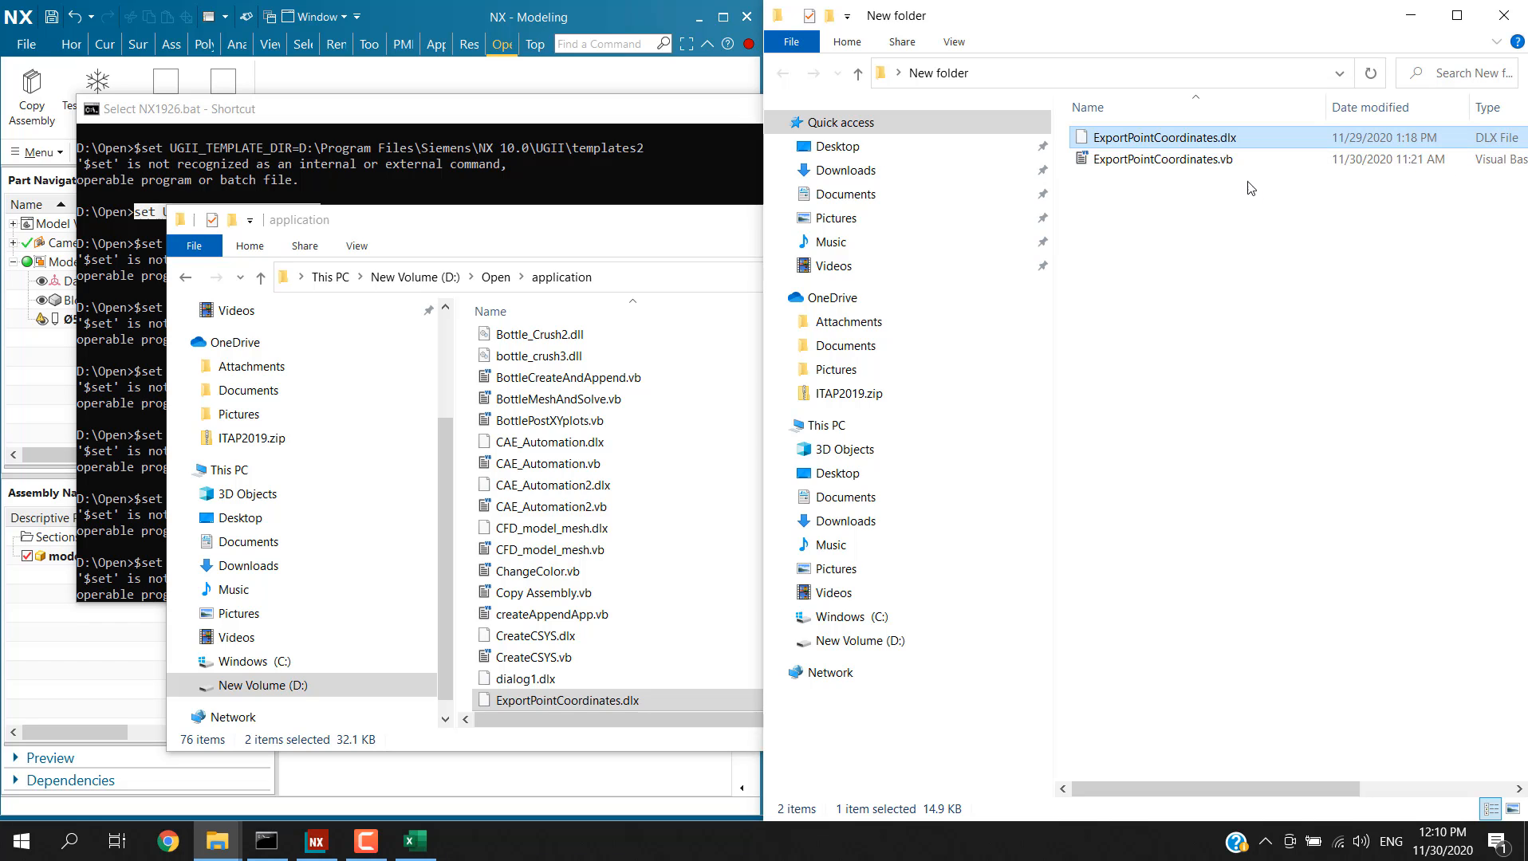
click(1244, 160)
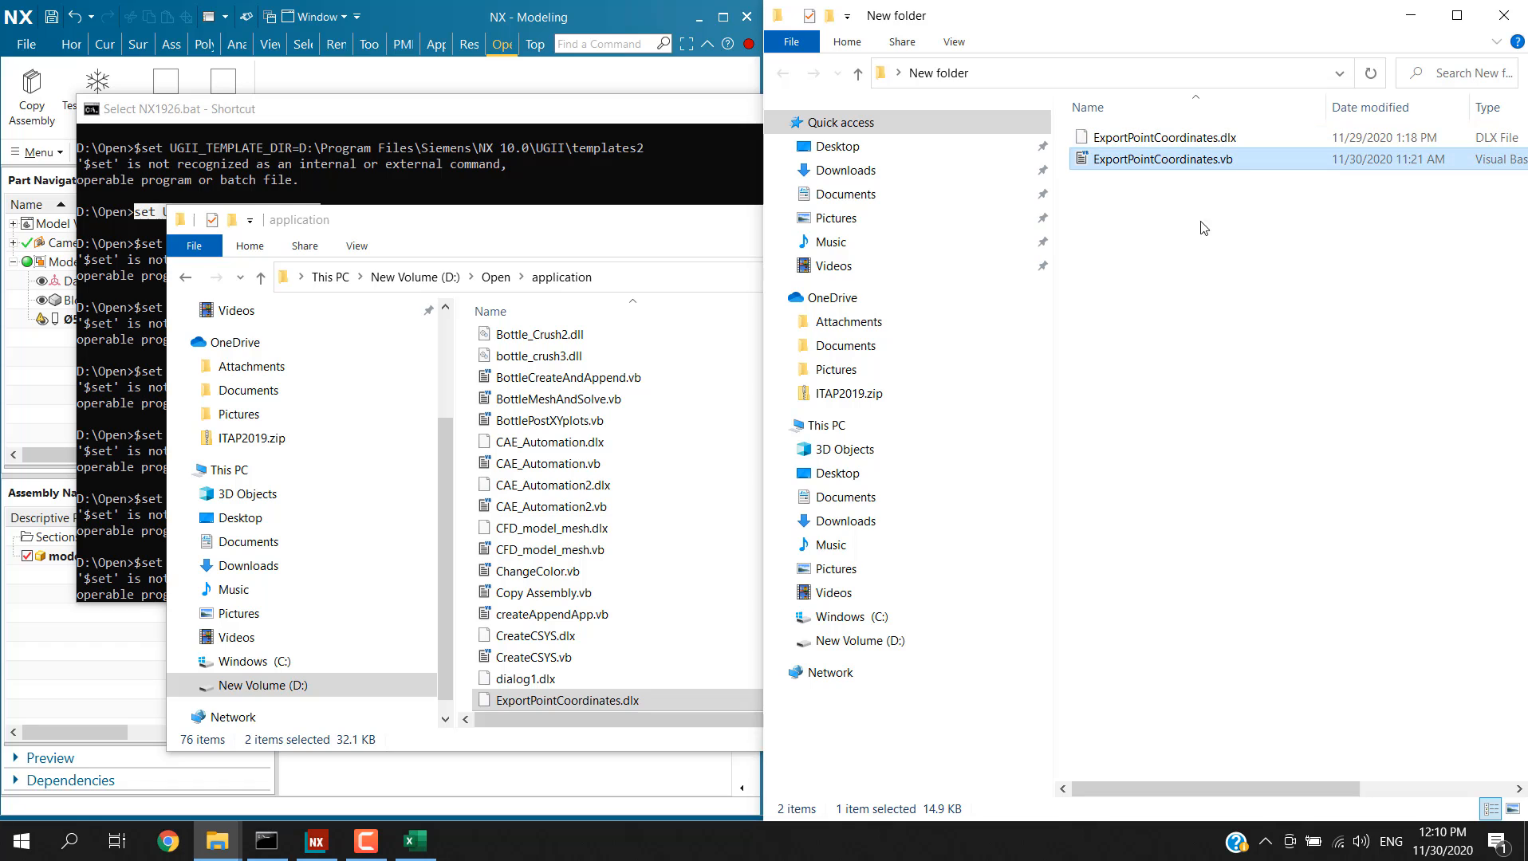
right_click(1226, 166)
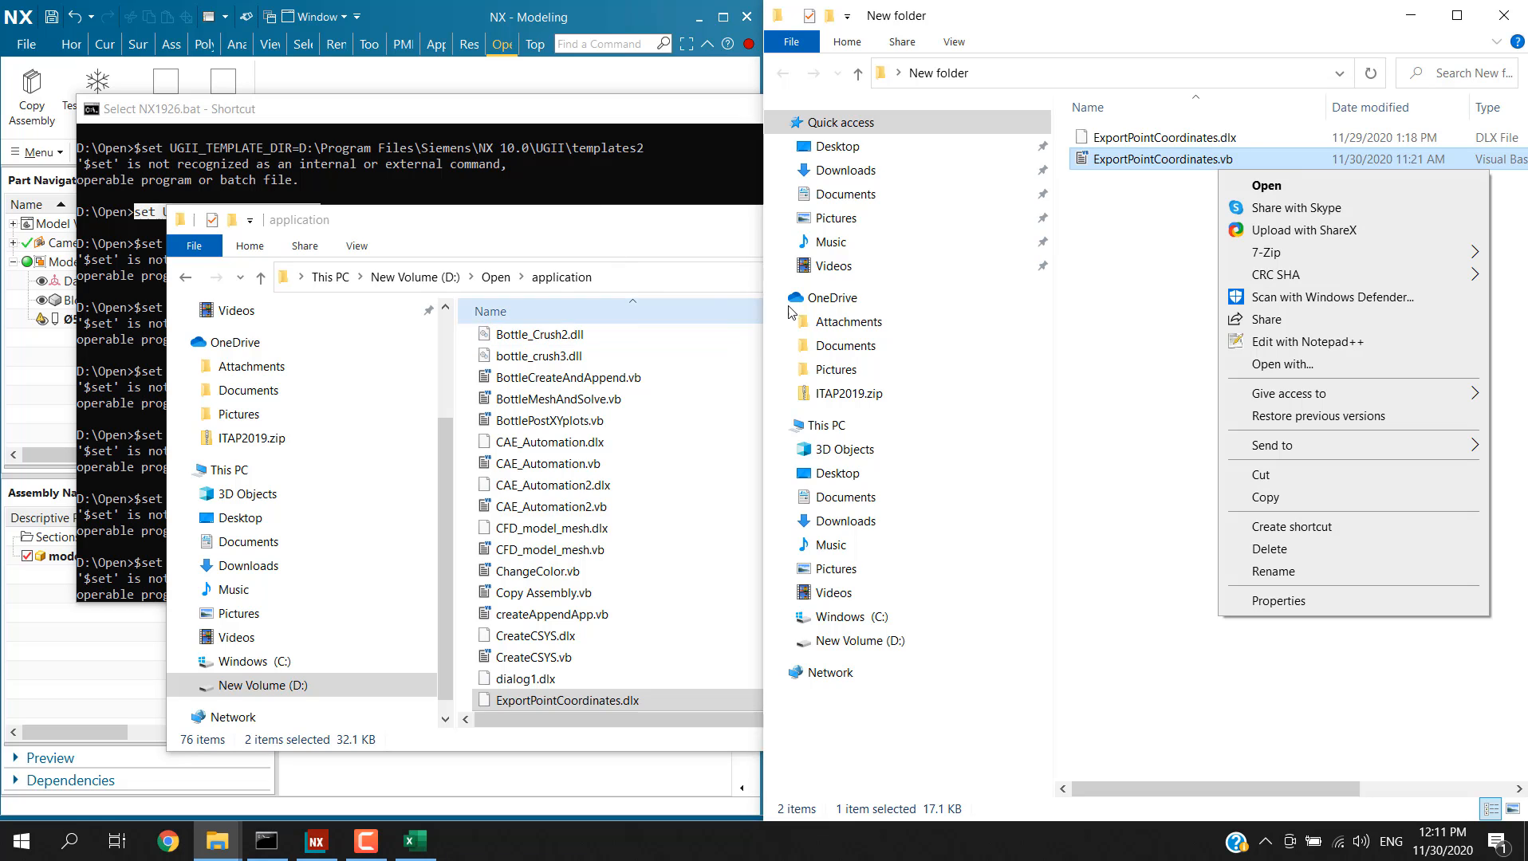
click(1188, 322)
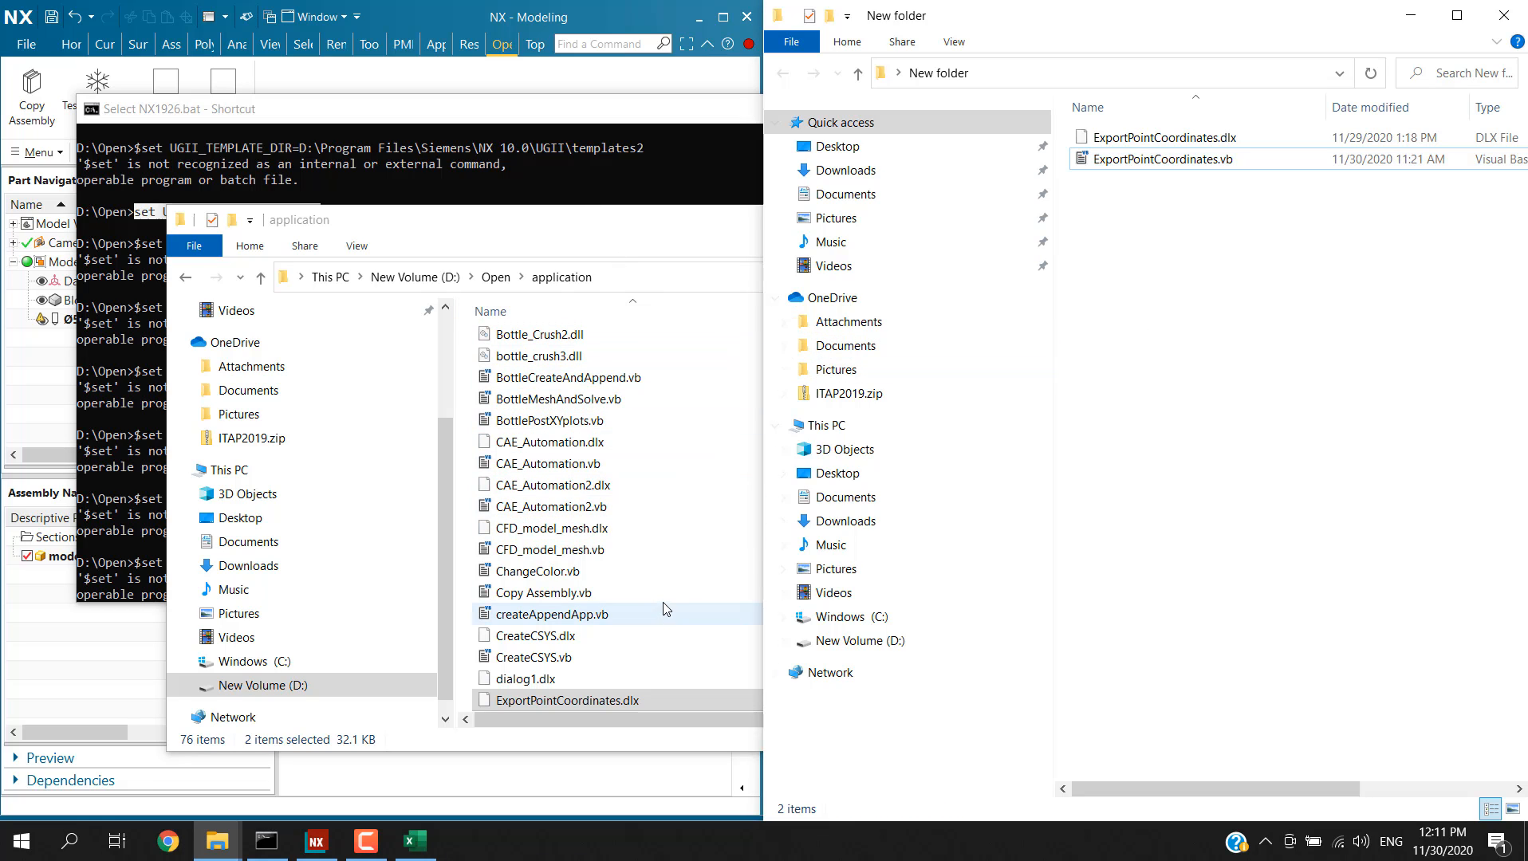
scroll(655, 590, down, 2)
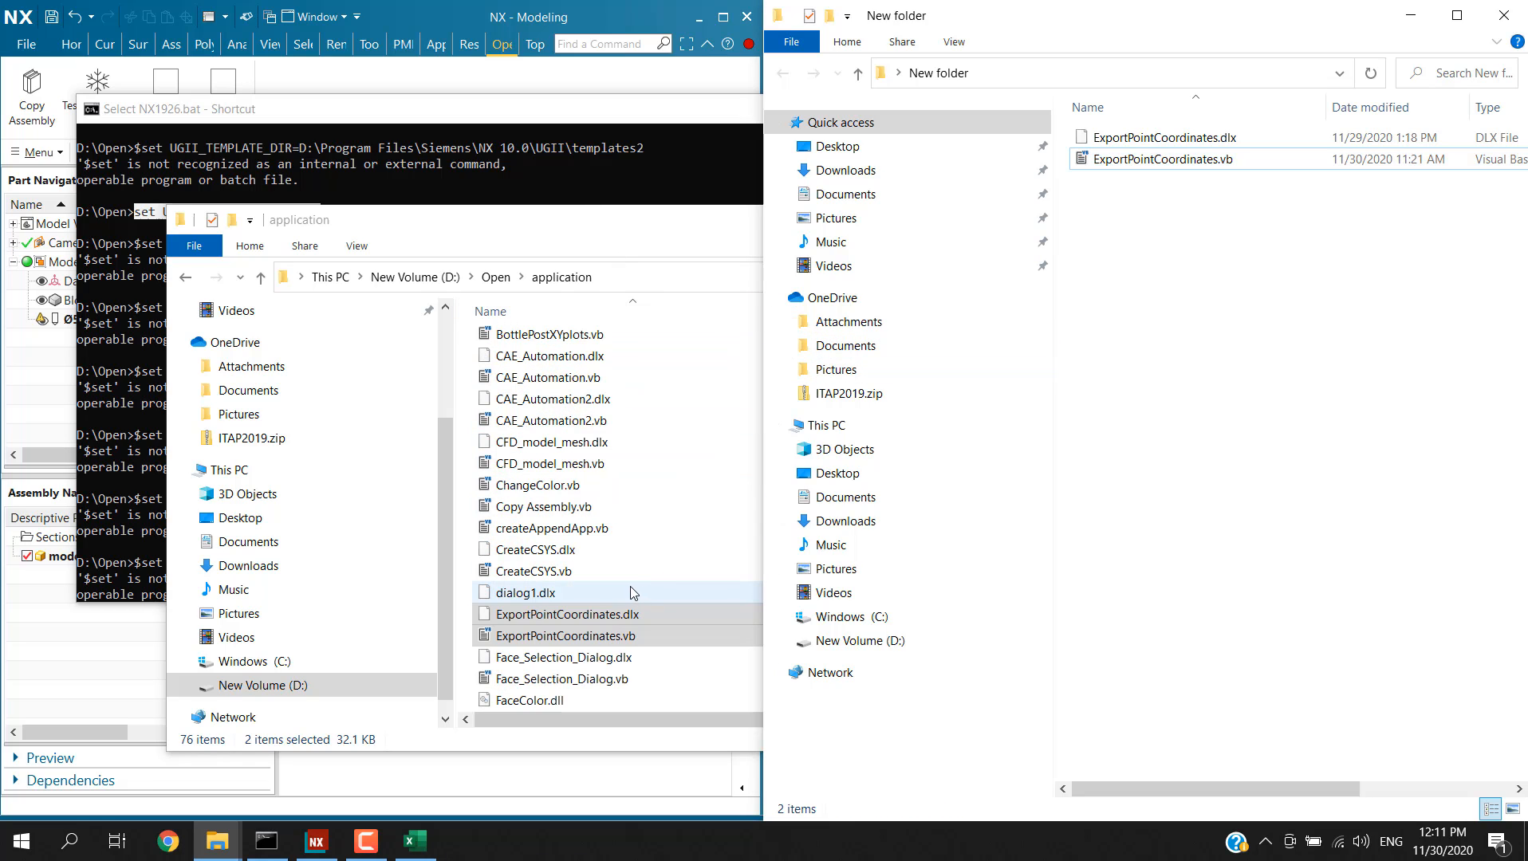
Switch back to NX and maximize its window, dismissing the ribbon options without changes
click(616, 73)
click(723, 17)
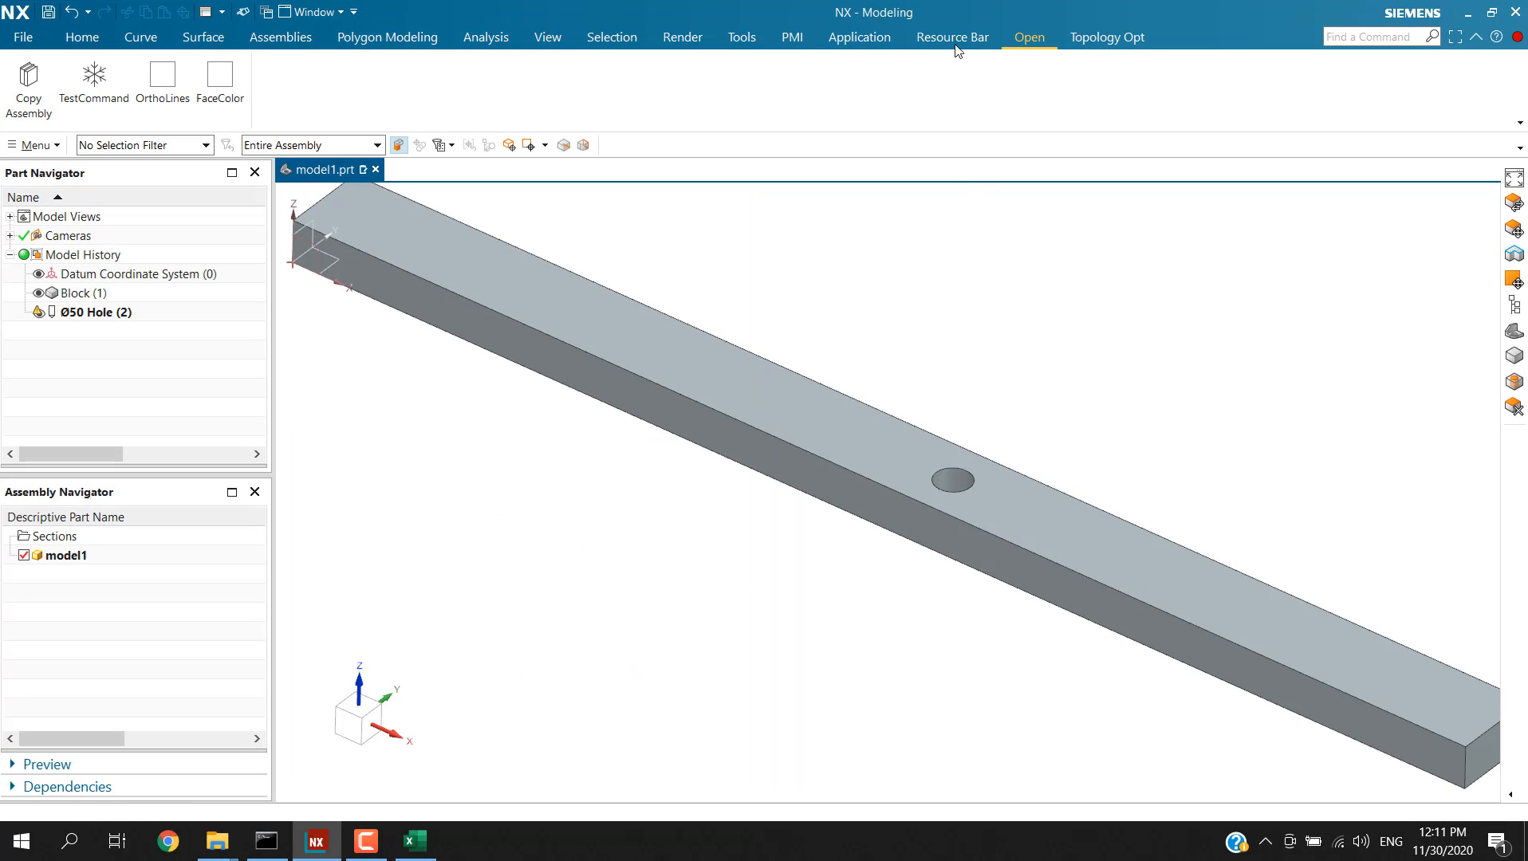
right_click(709, 111)
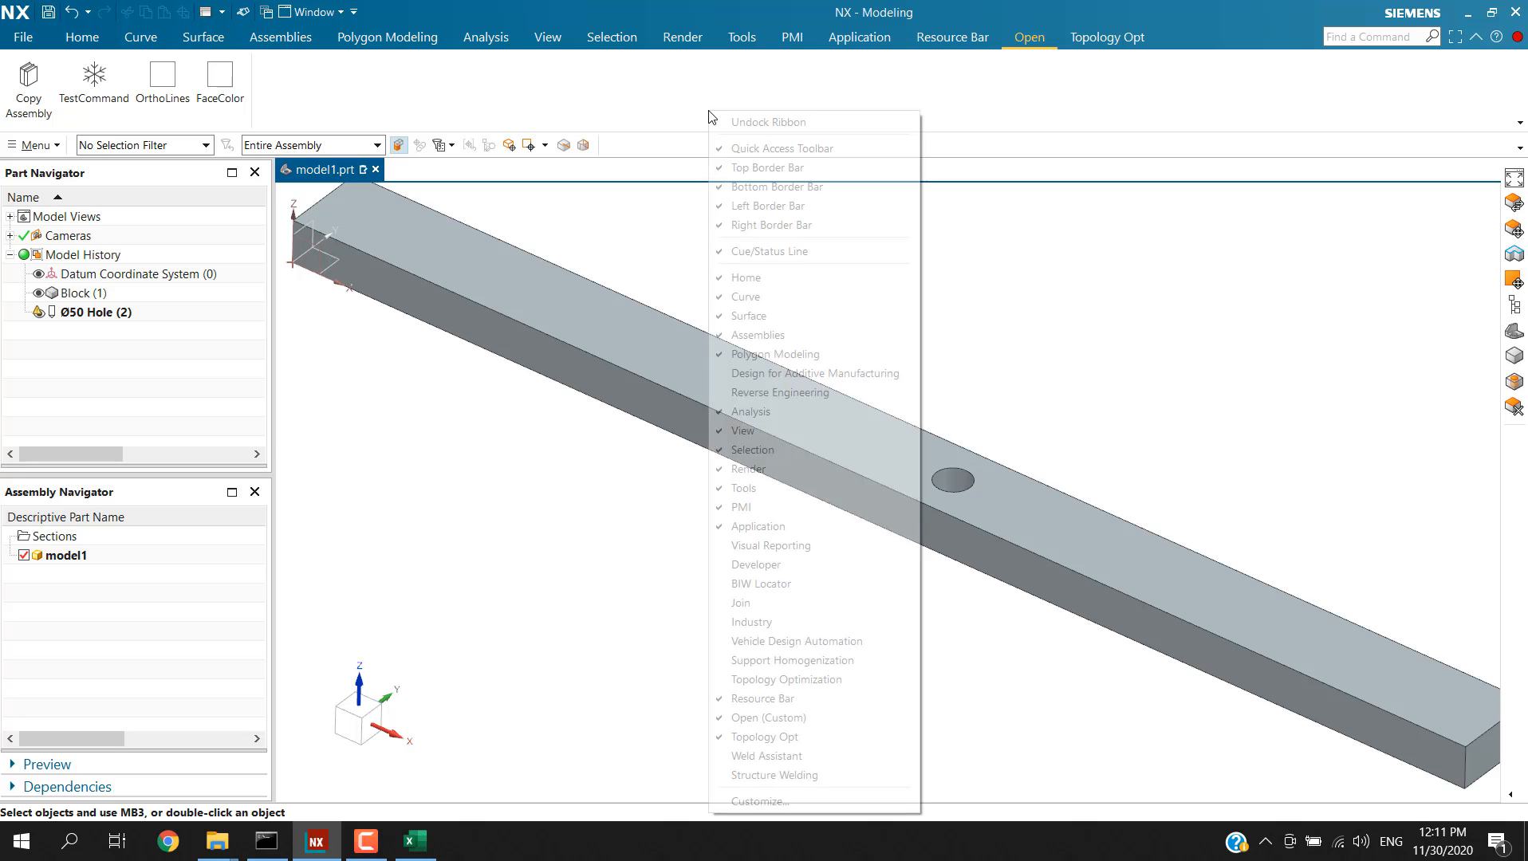
click(632, 105)
click(35, 148)
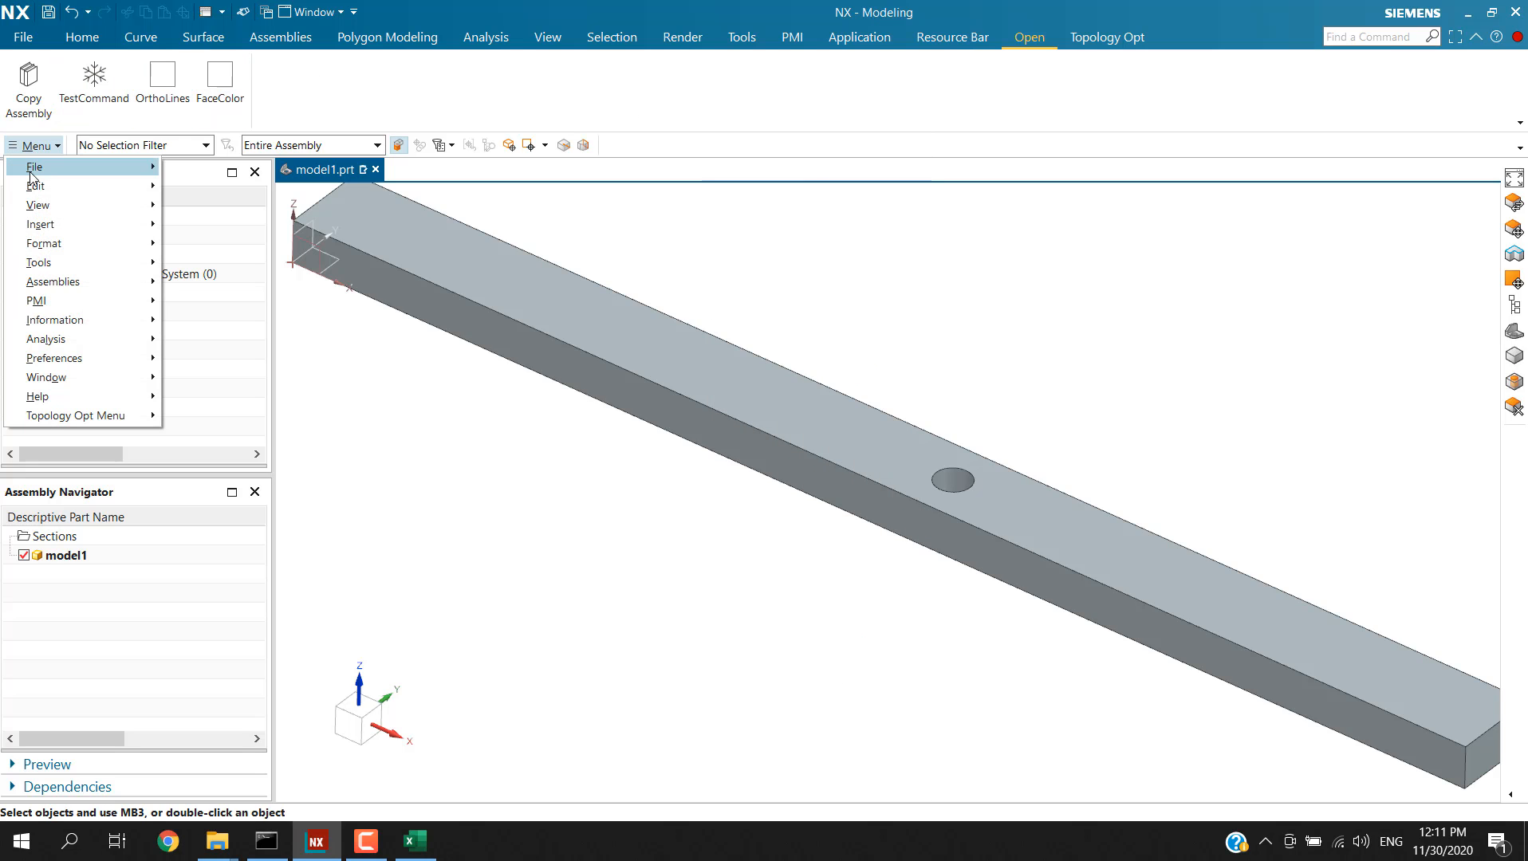
click(23, 36)
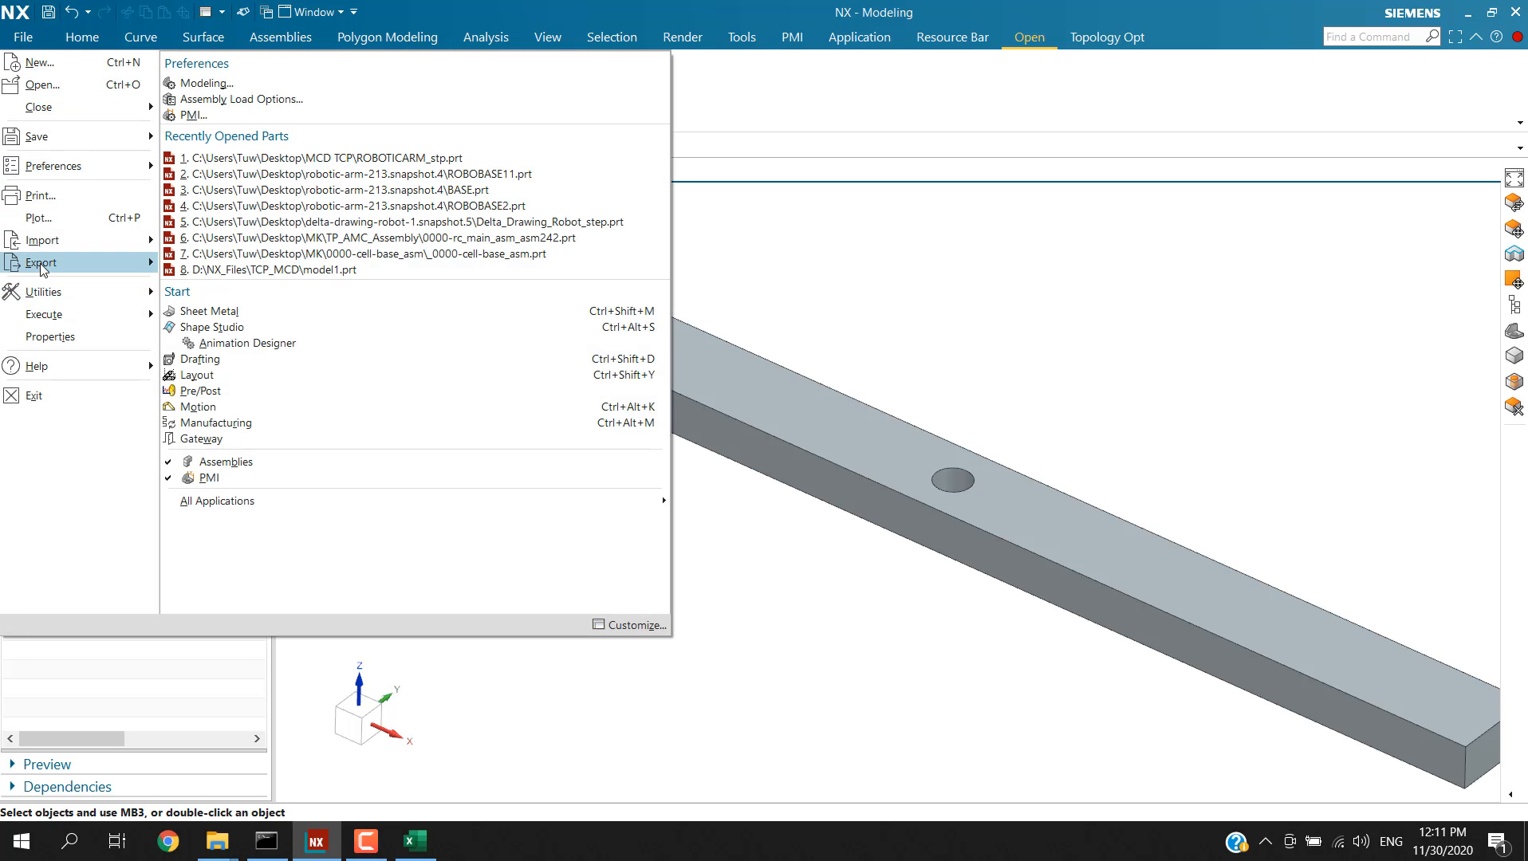
mouse_move(40, 294)
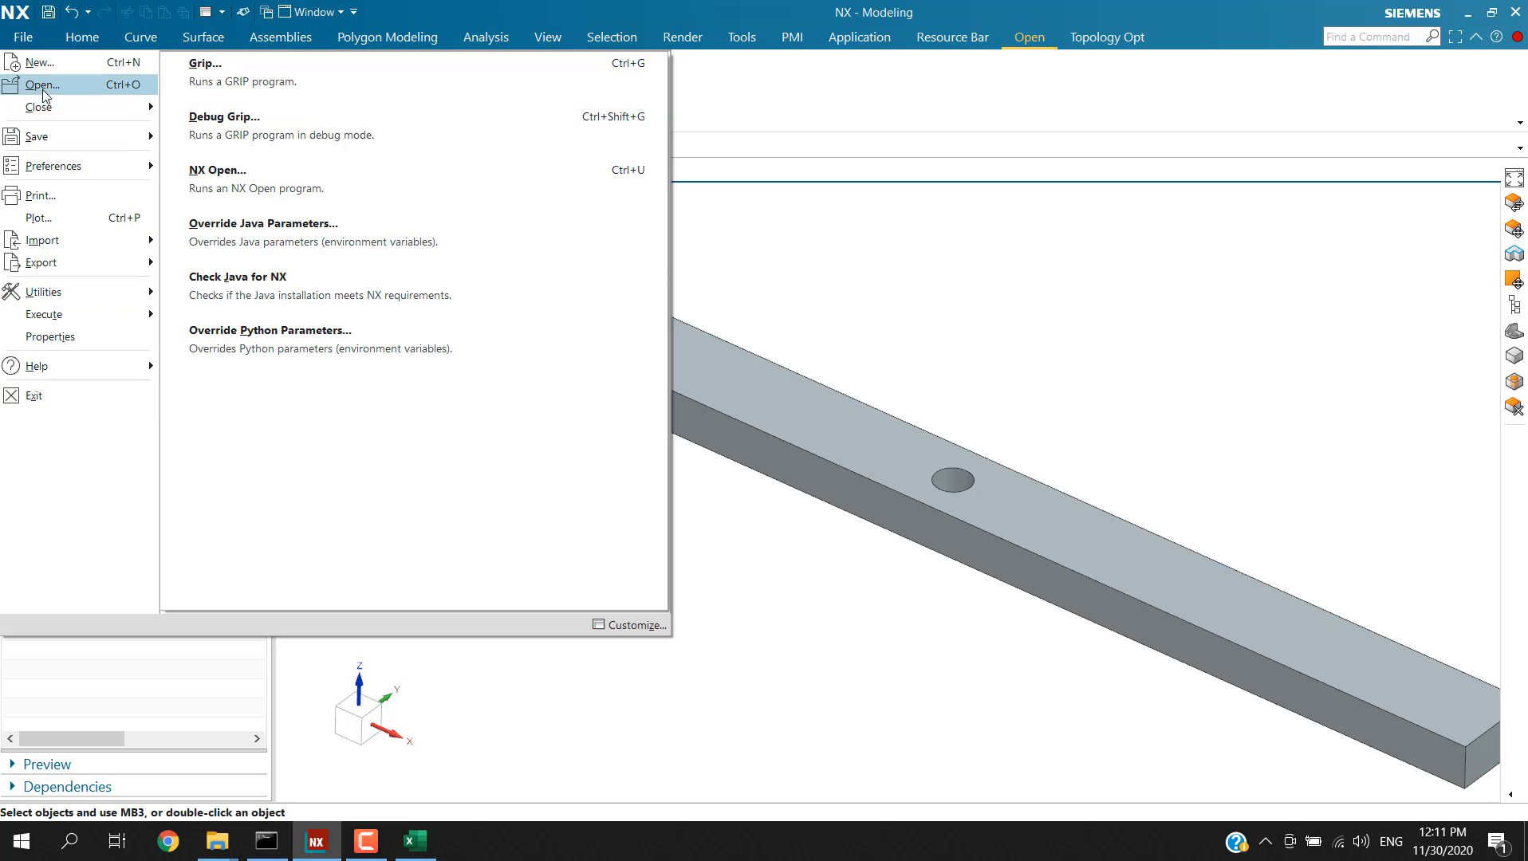
click(24, 37)
Open the Journal Manager for playing a journal, and close the empty Journal Editor without writing any code
click(36, 145)
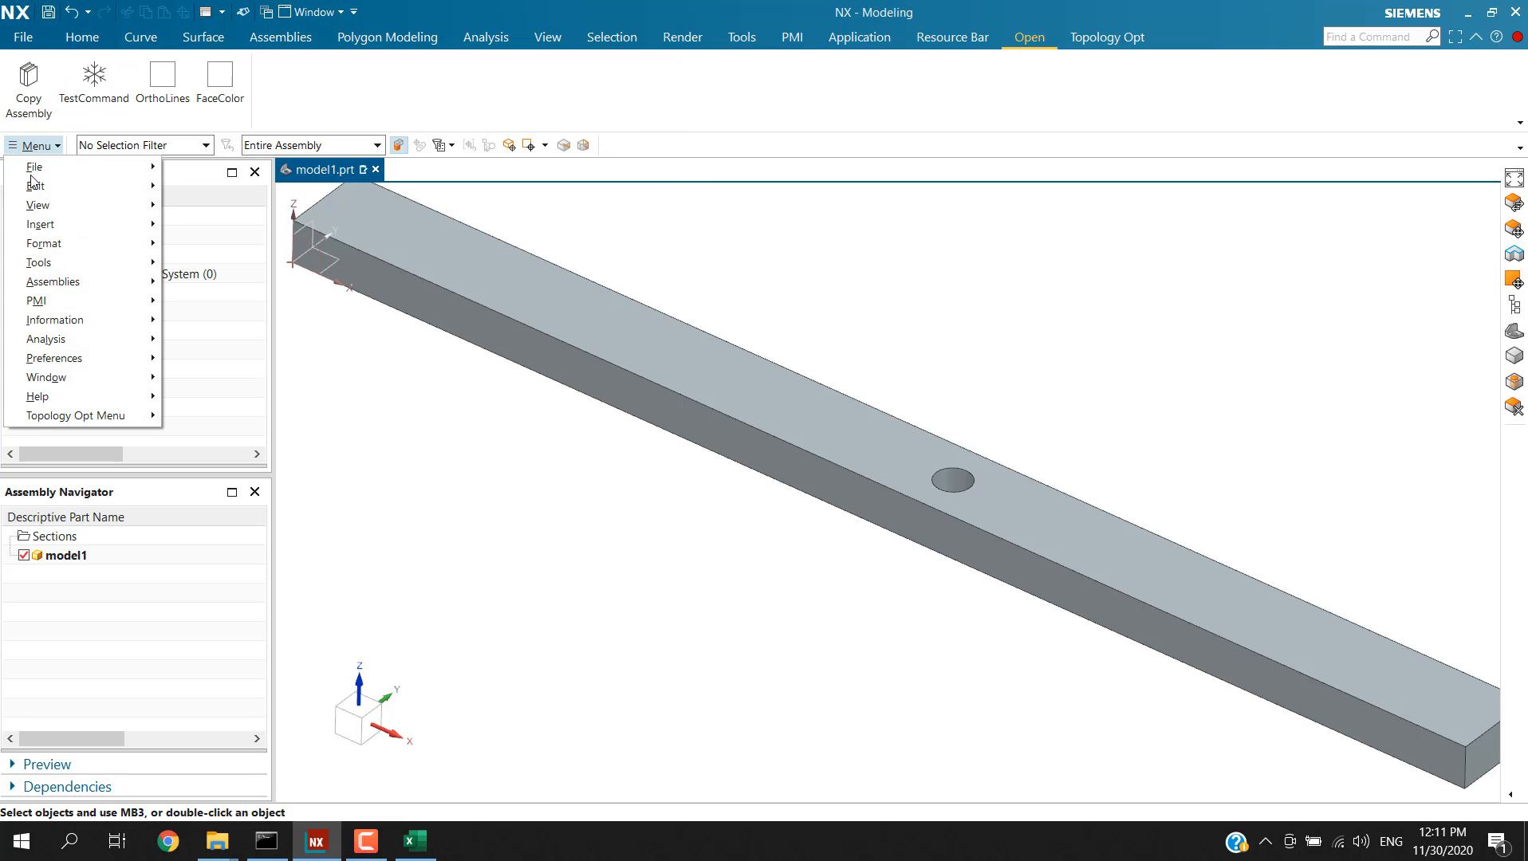
mouse_move(72, 263)
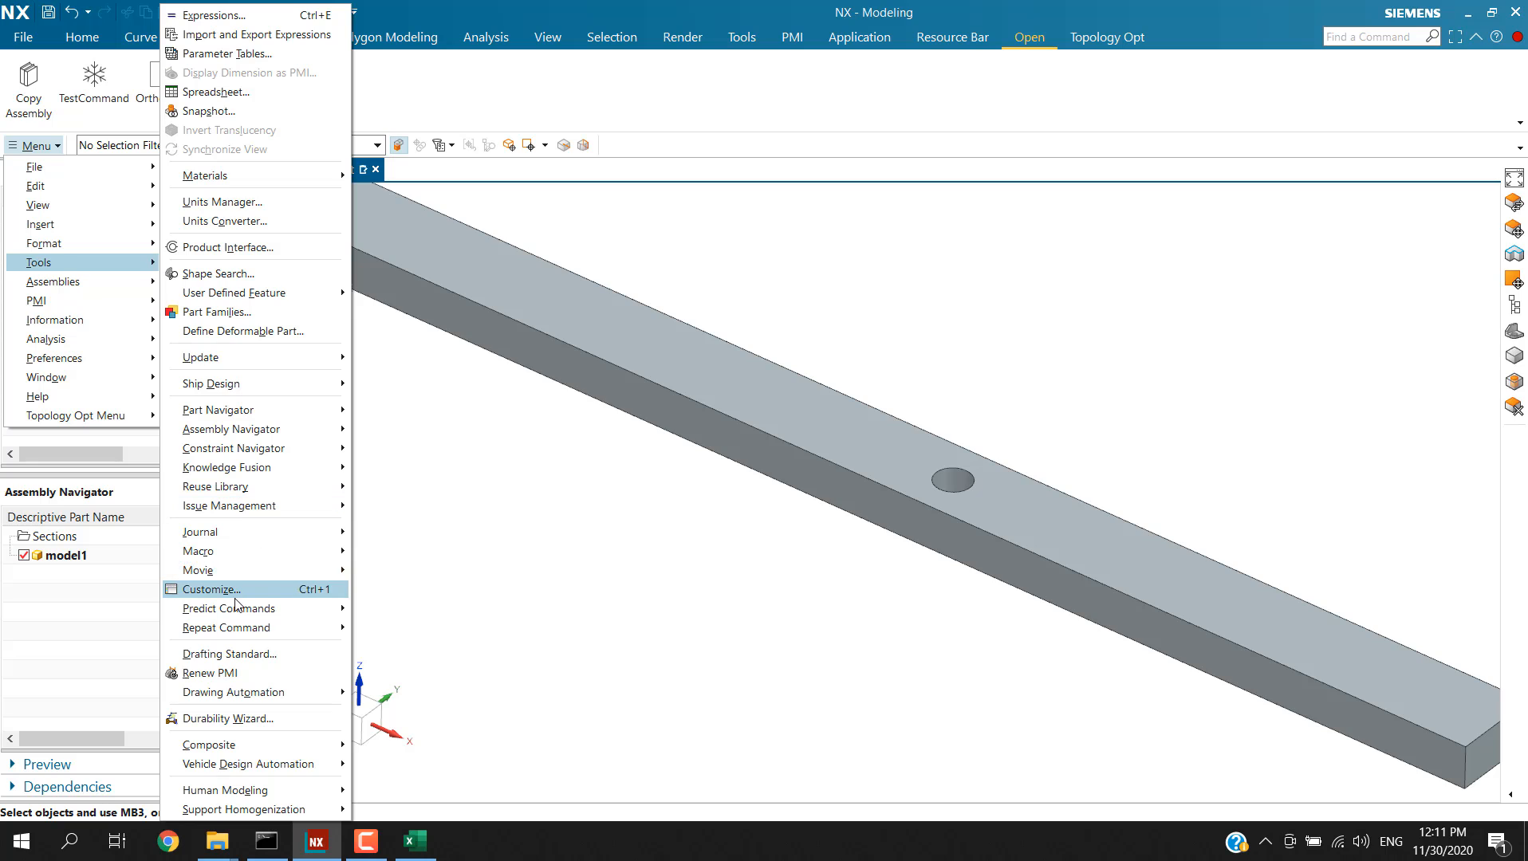
mouse_move(255, 528)
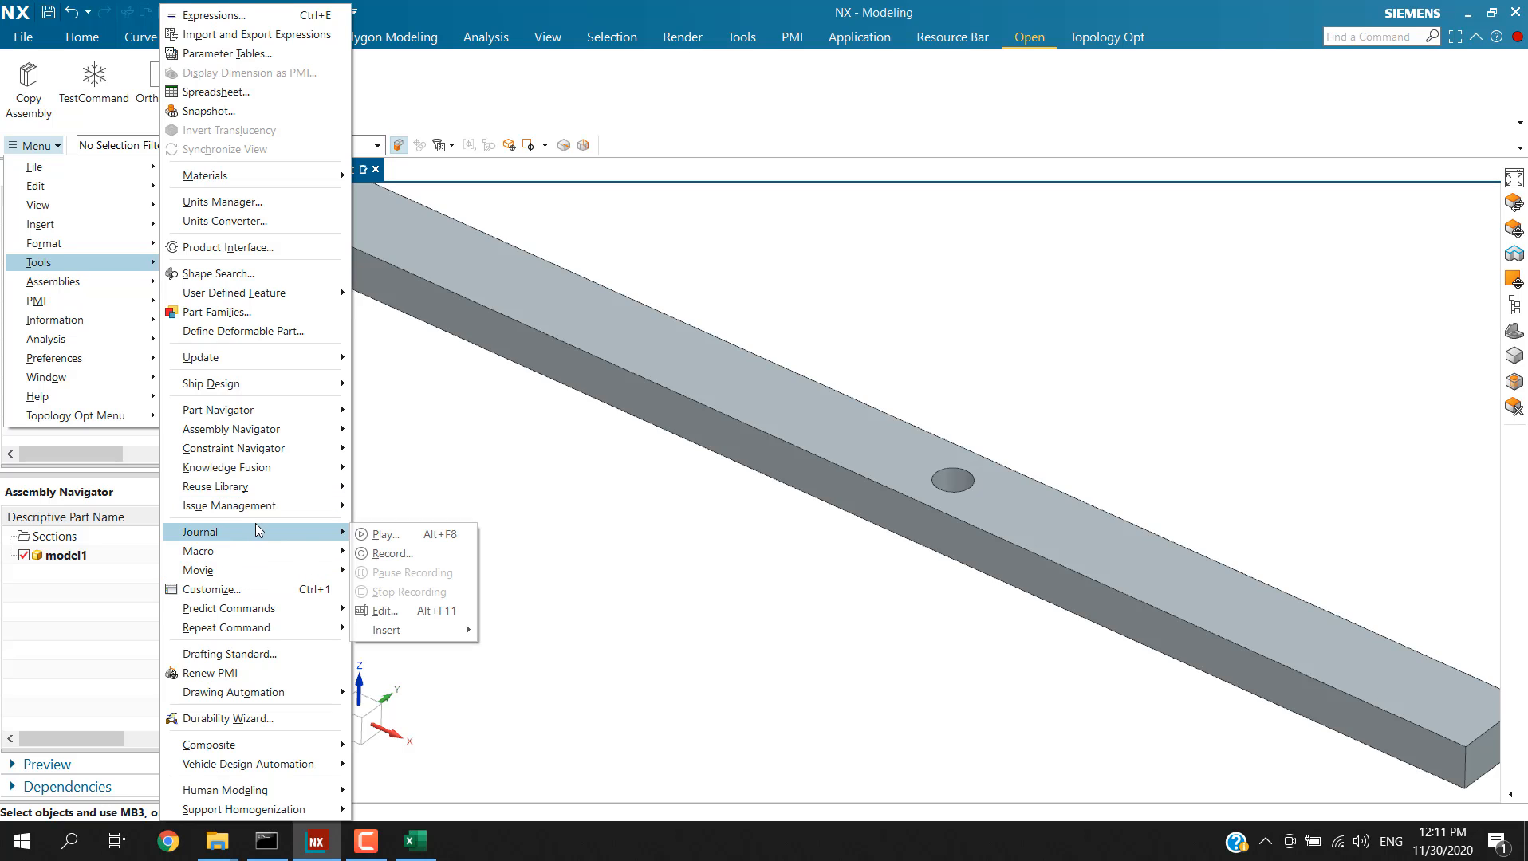
click(435, 534)
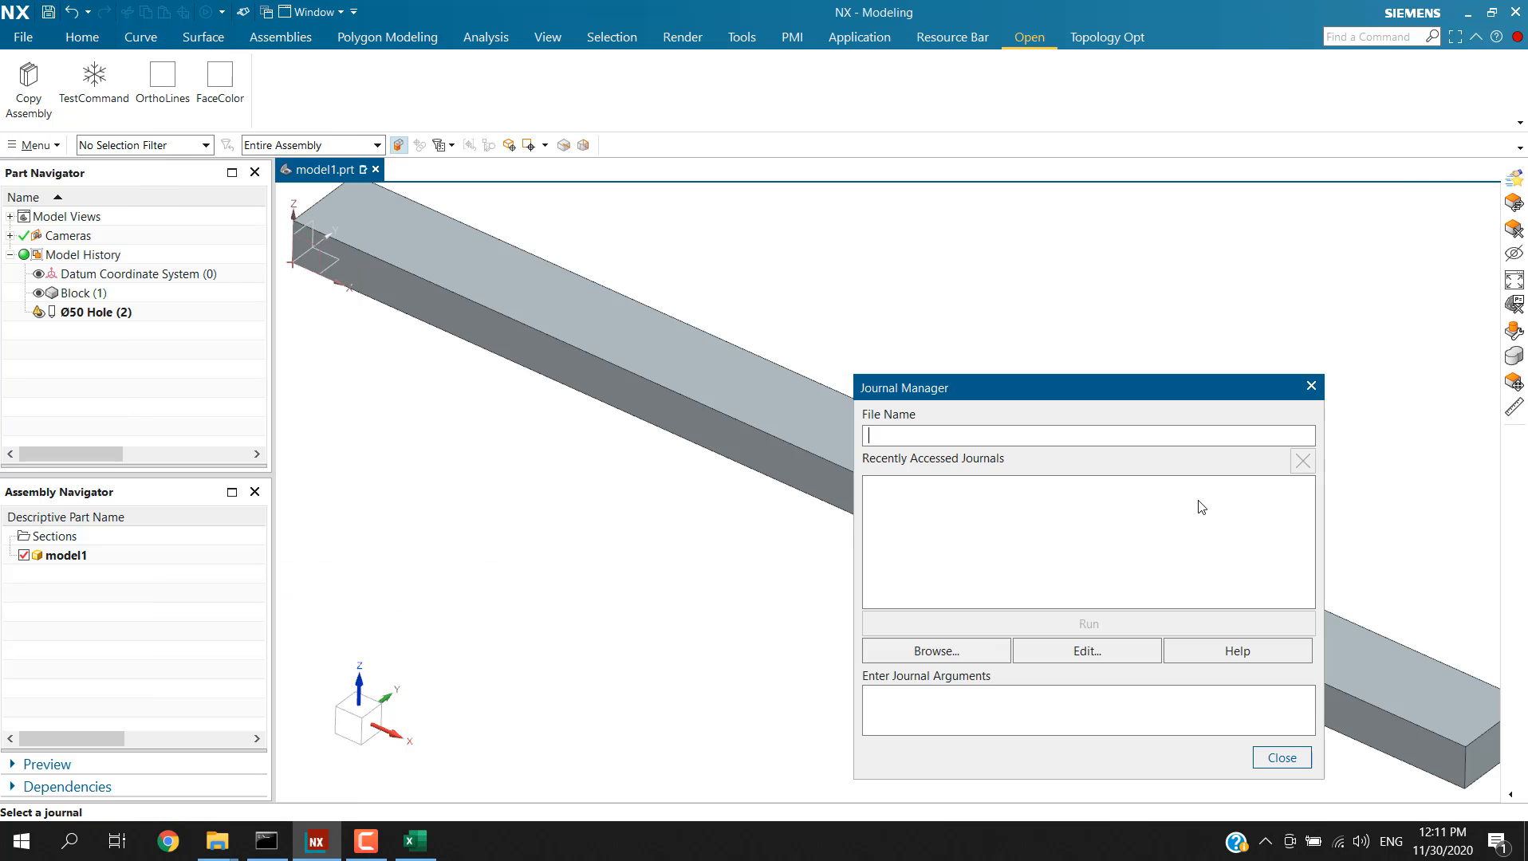
click(1038, 651)
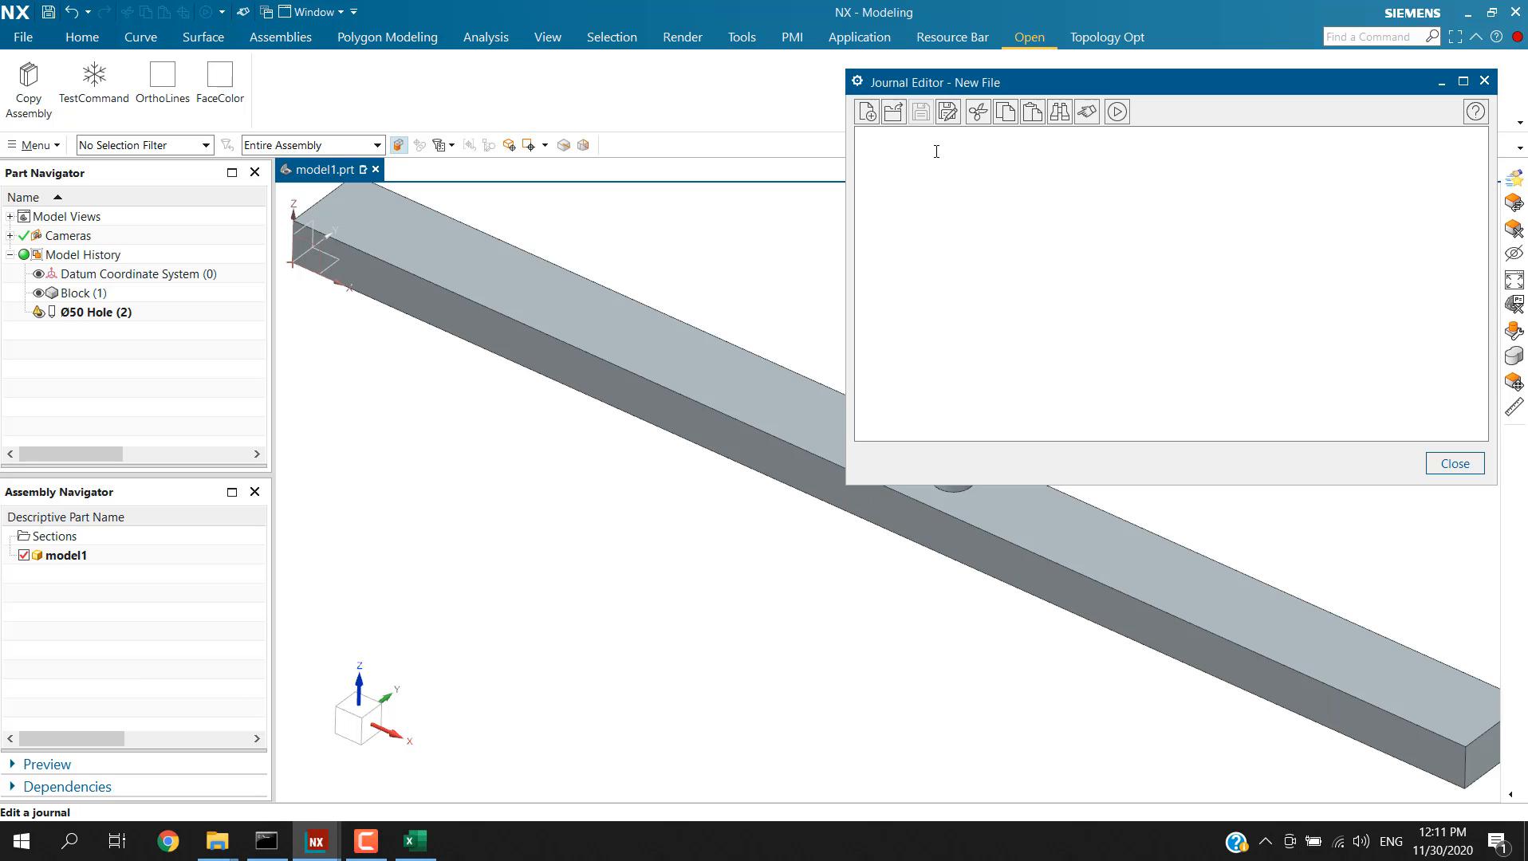
click(1456, 467)
Load ExportPointCoordinates.vb from D:\Open\application as the journal, run it and move its dialog below the ribbon
click(917, 692)
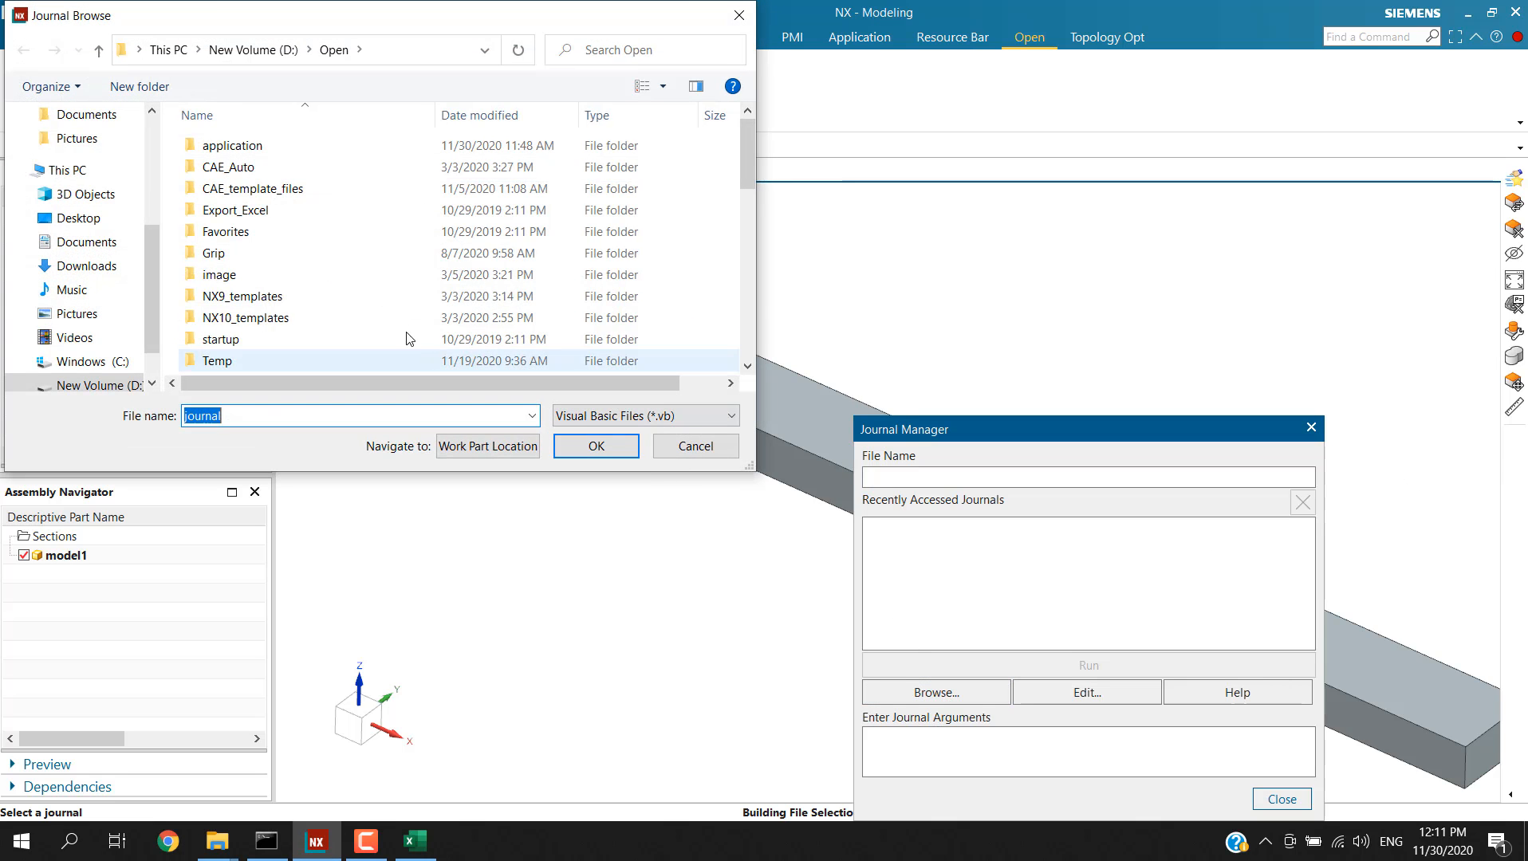
double_click(271, 150)
scroll(323, 327, down, 3)
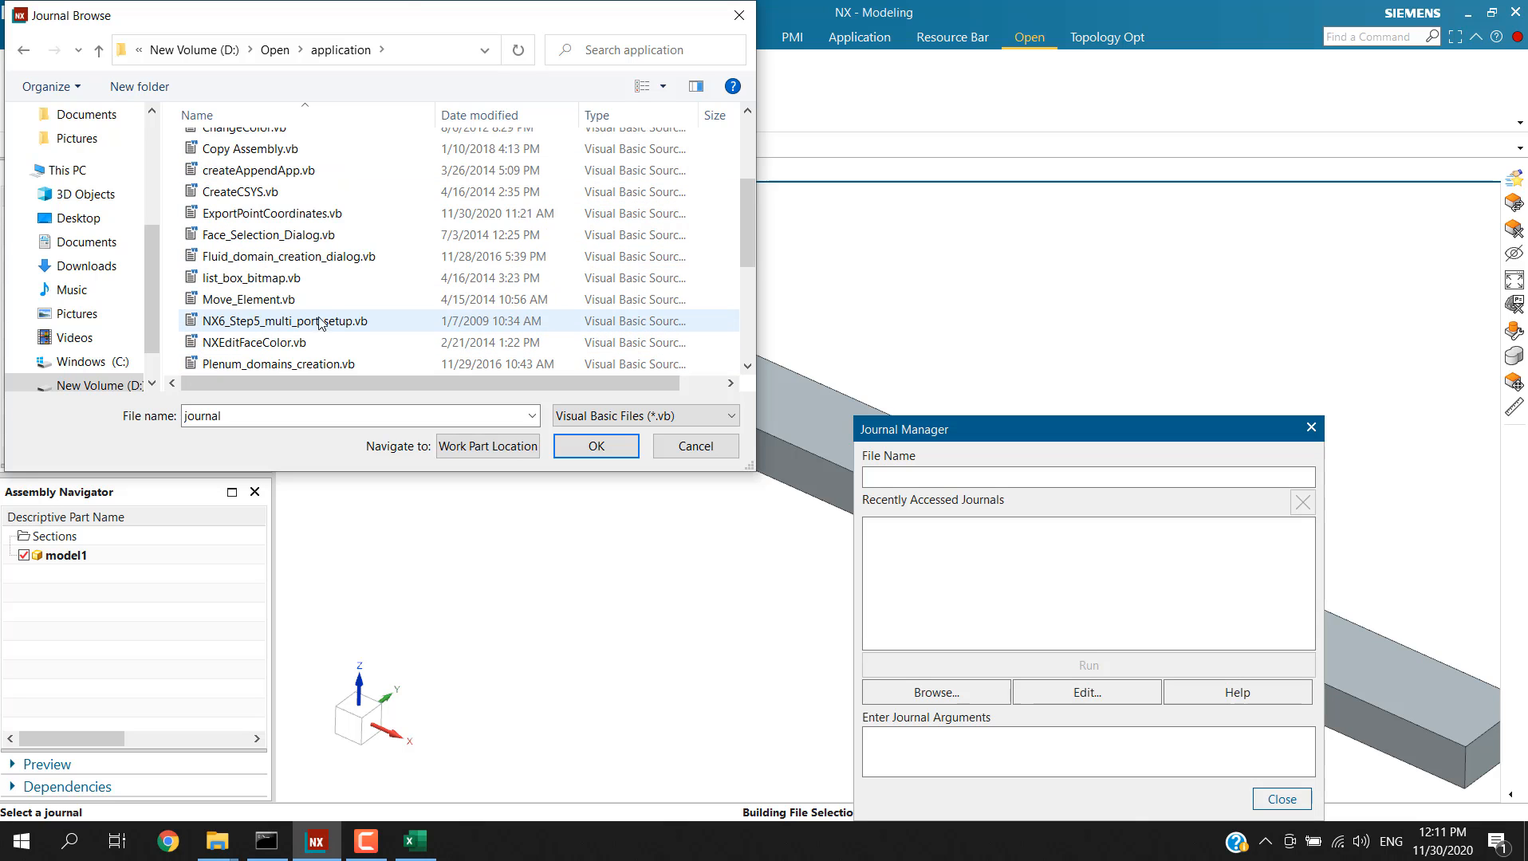
click(272, 213)
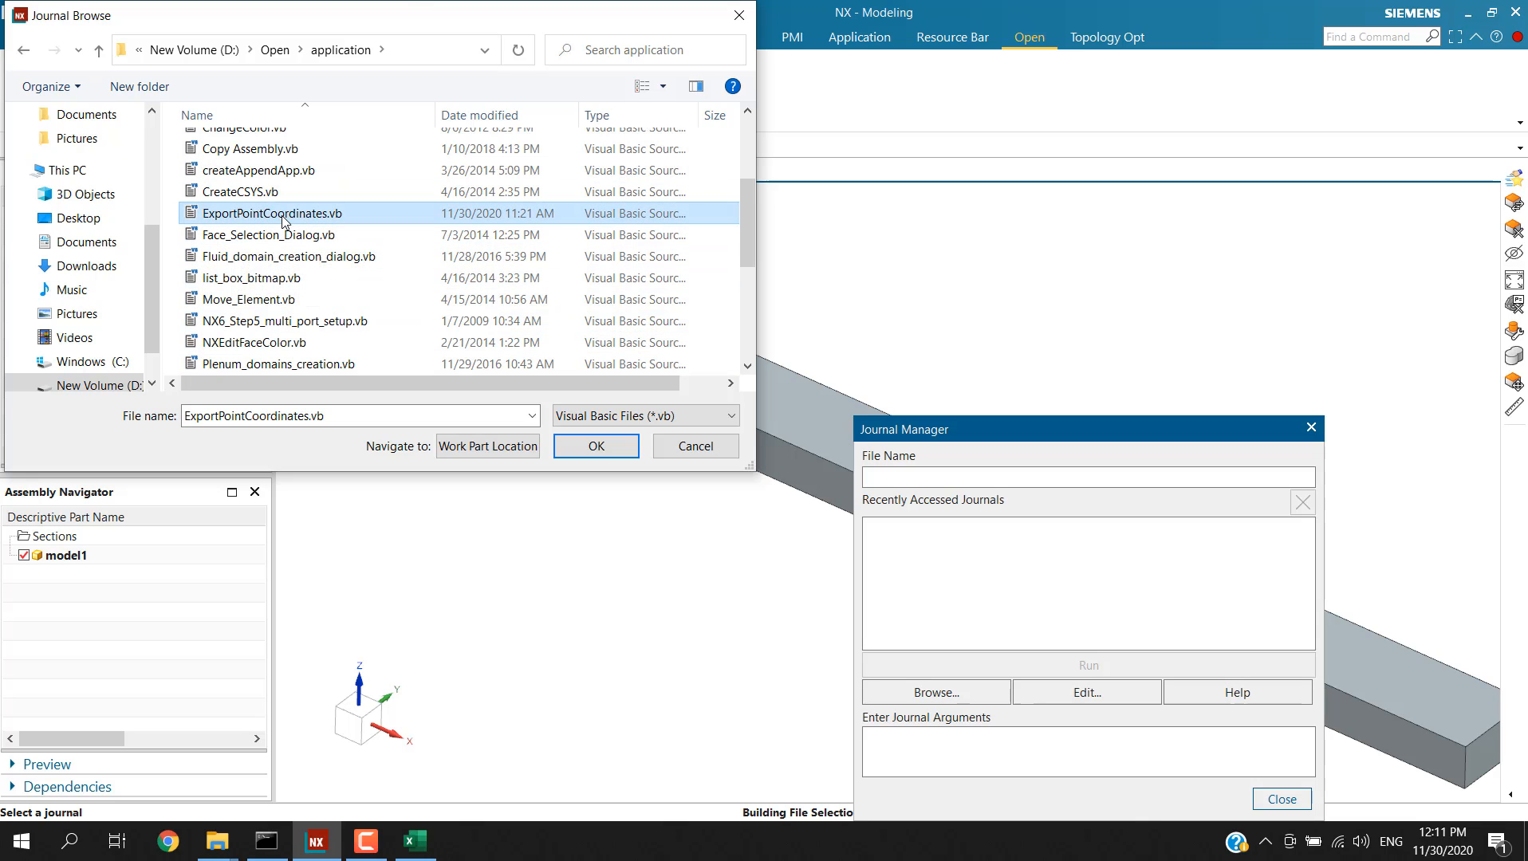
click(579, 449)
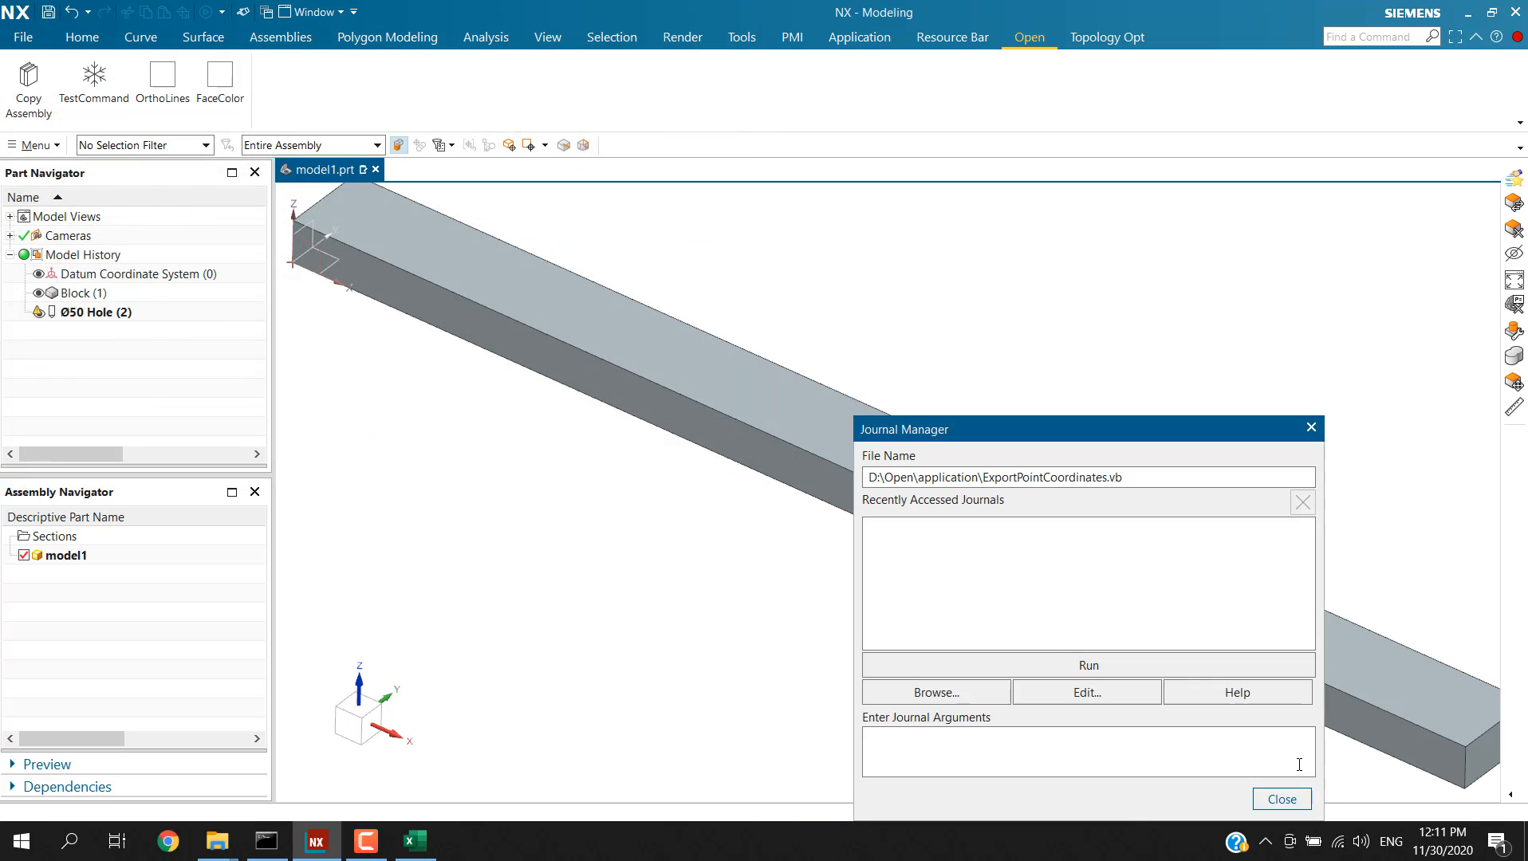
click(1095, 668)
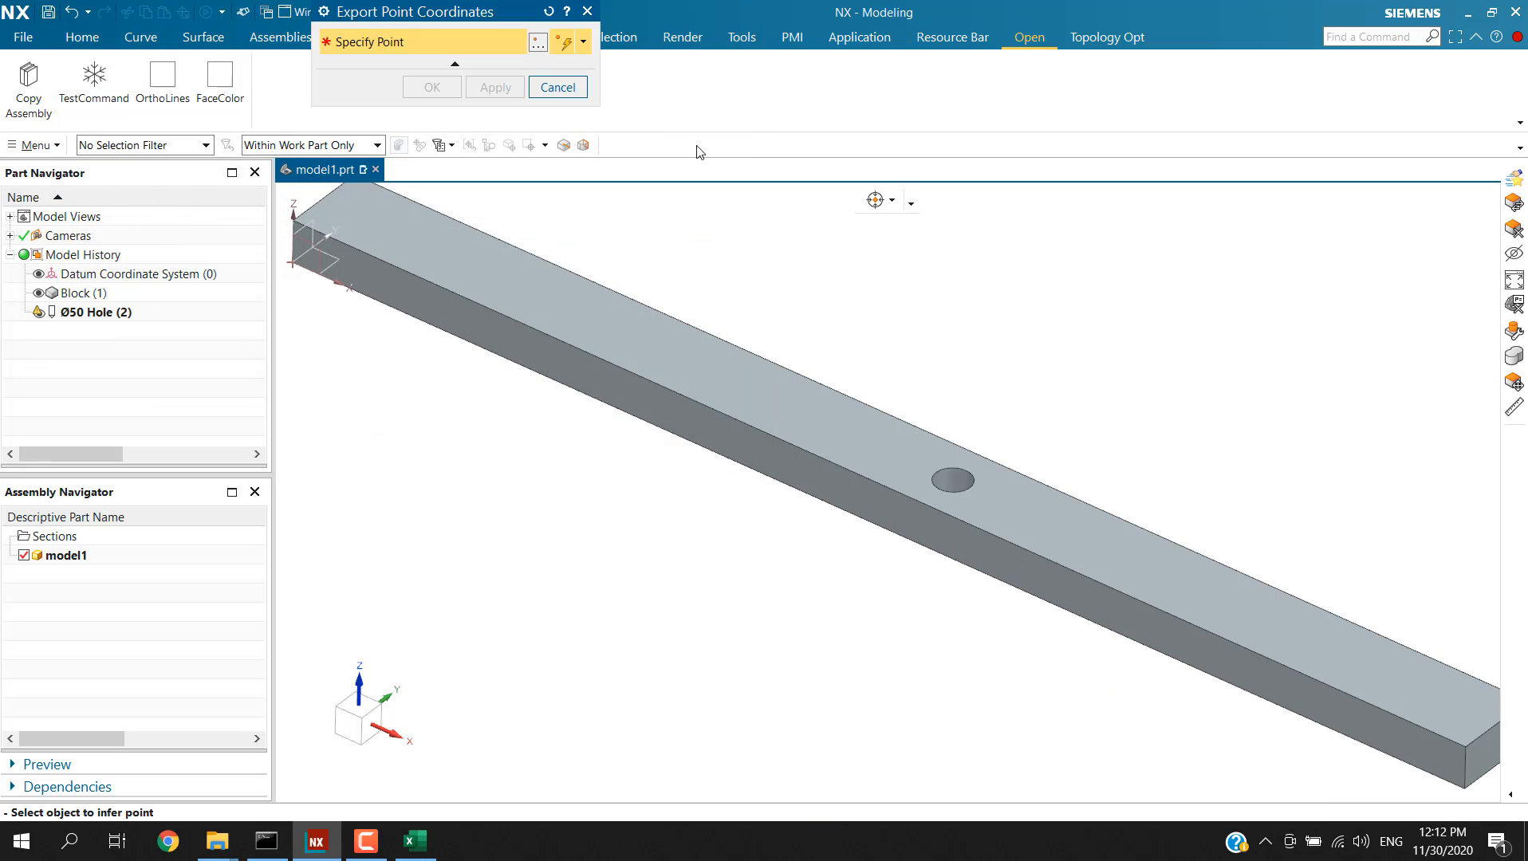
drag(426, 17, 389, 374)
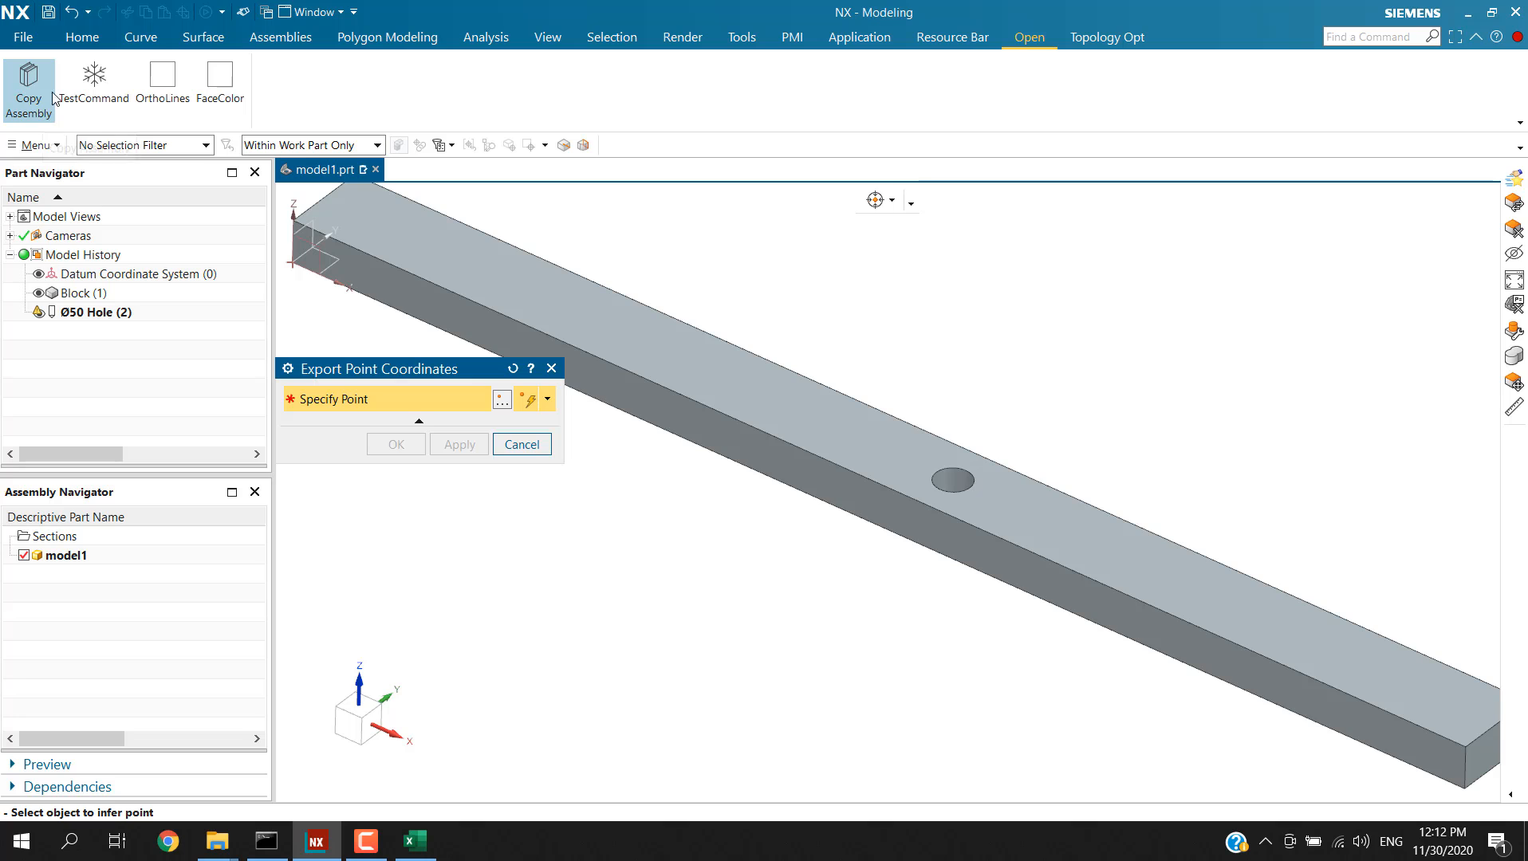
Cancel the Export Point Coordinates dialog without specifying a point
click(27, 146)
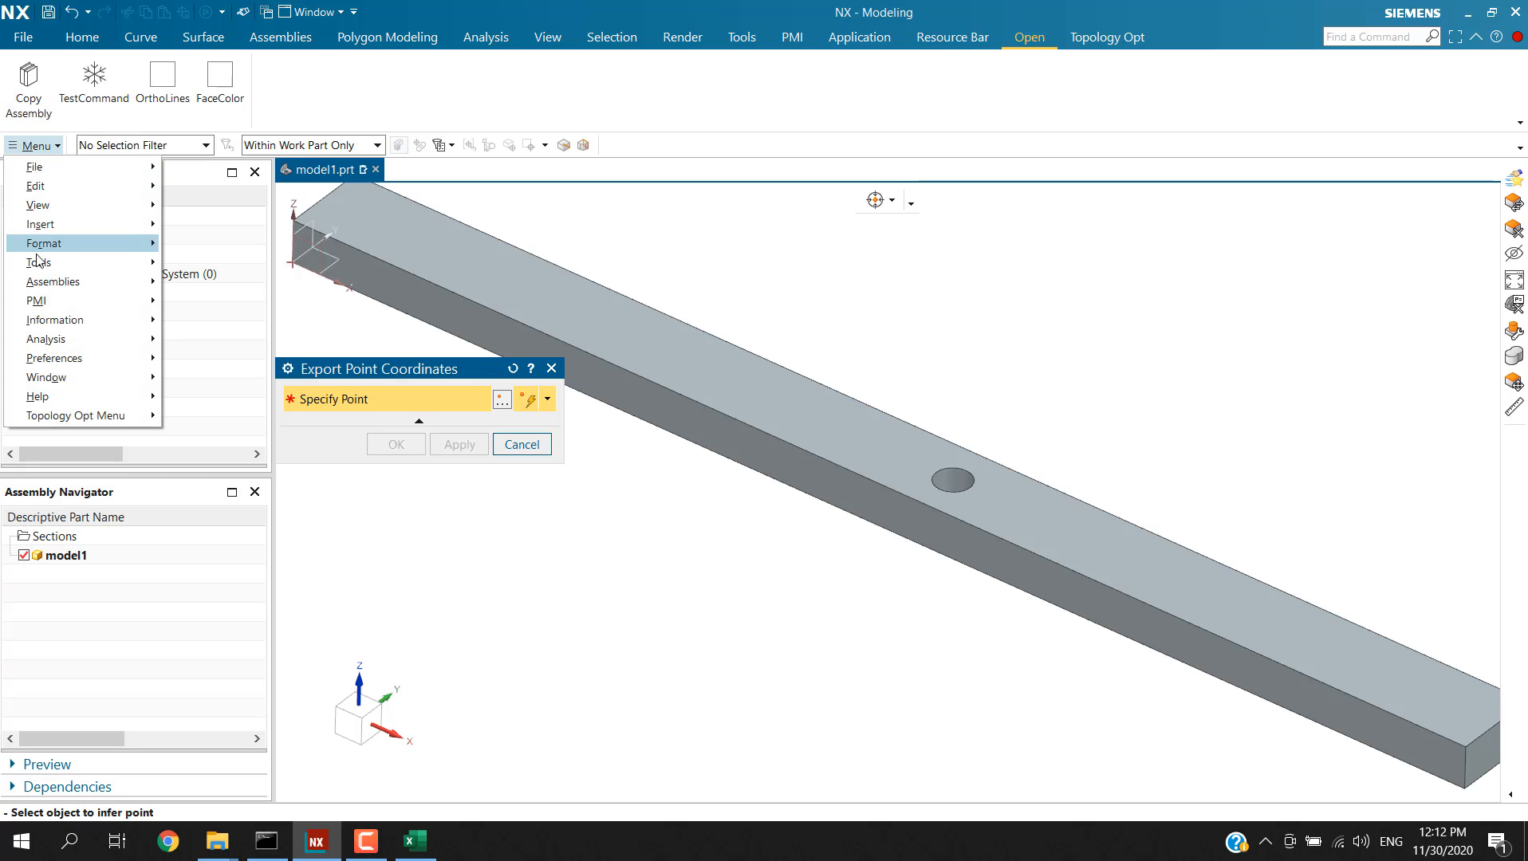
mouse_move(120, 263)
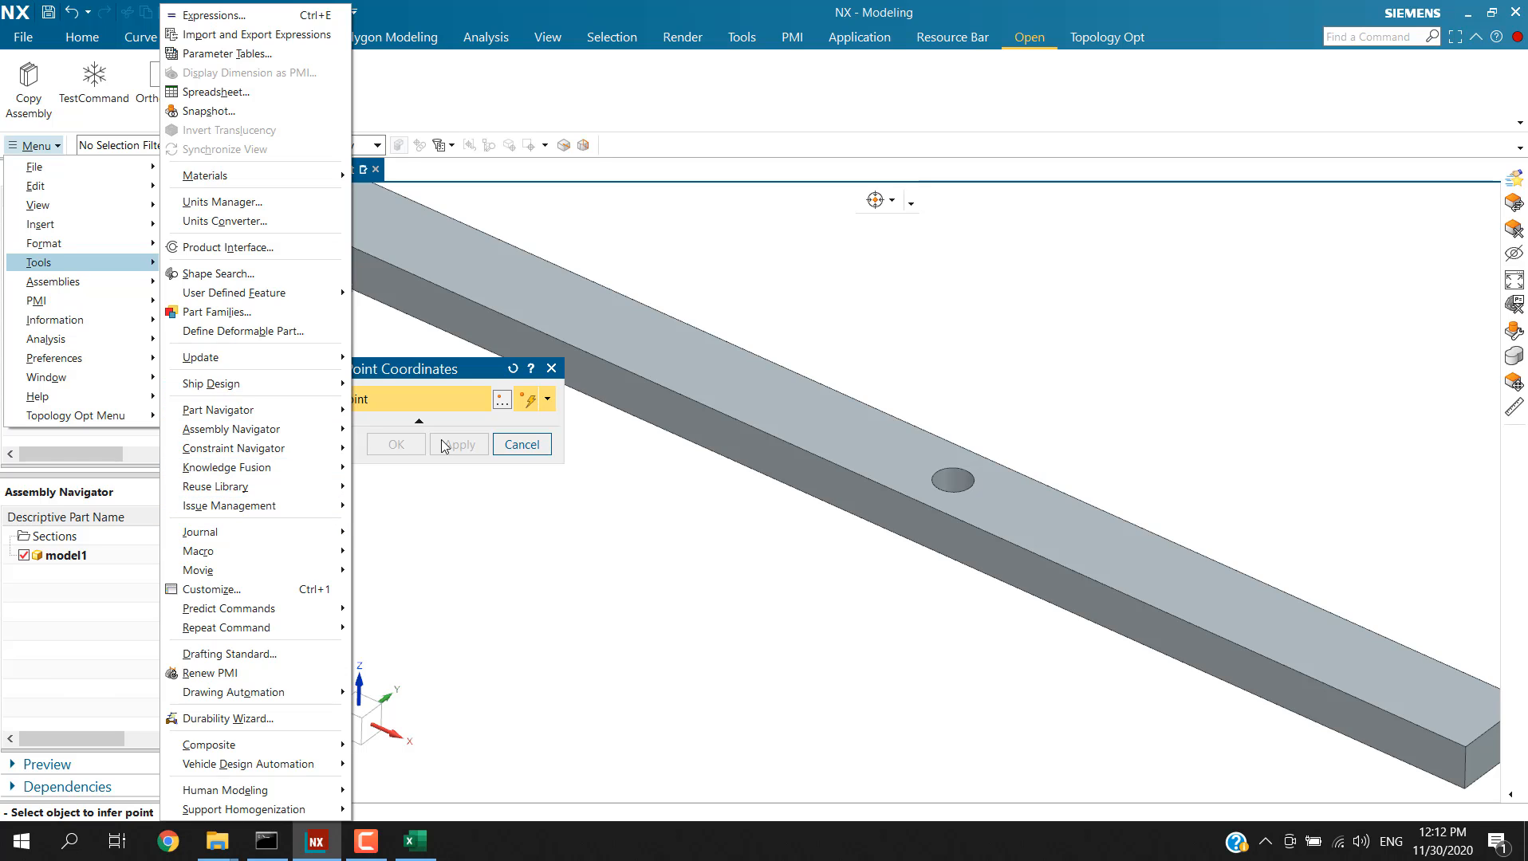
mouse_move(291, 542)
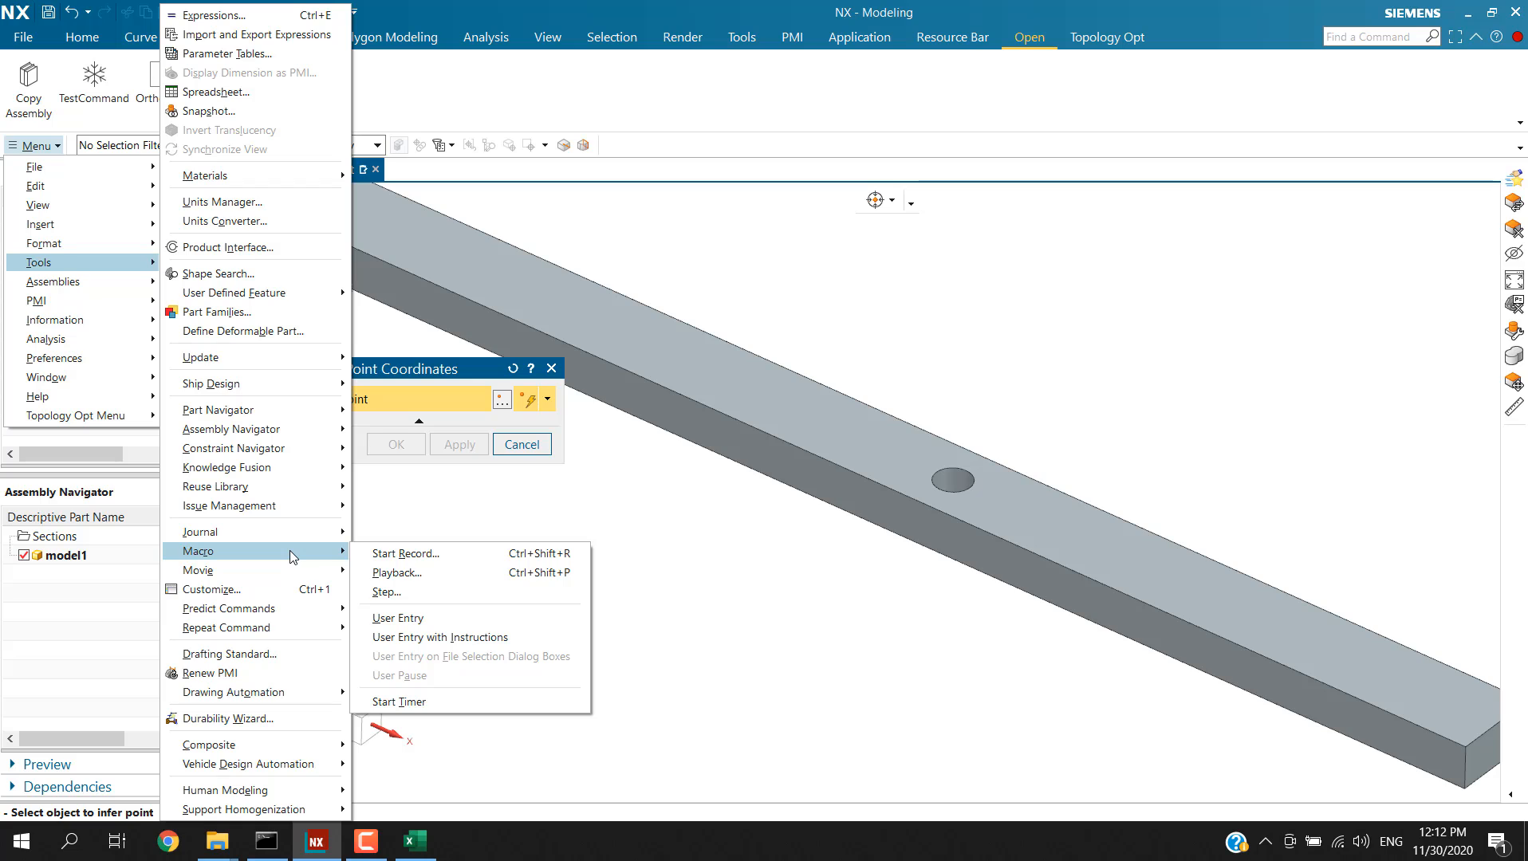
click(434, 396)
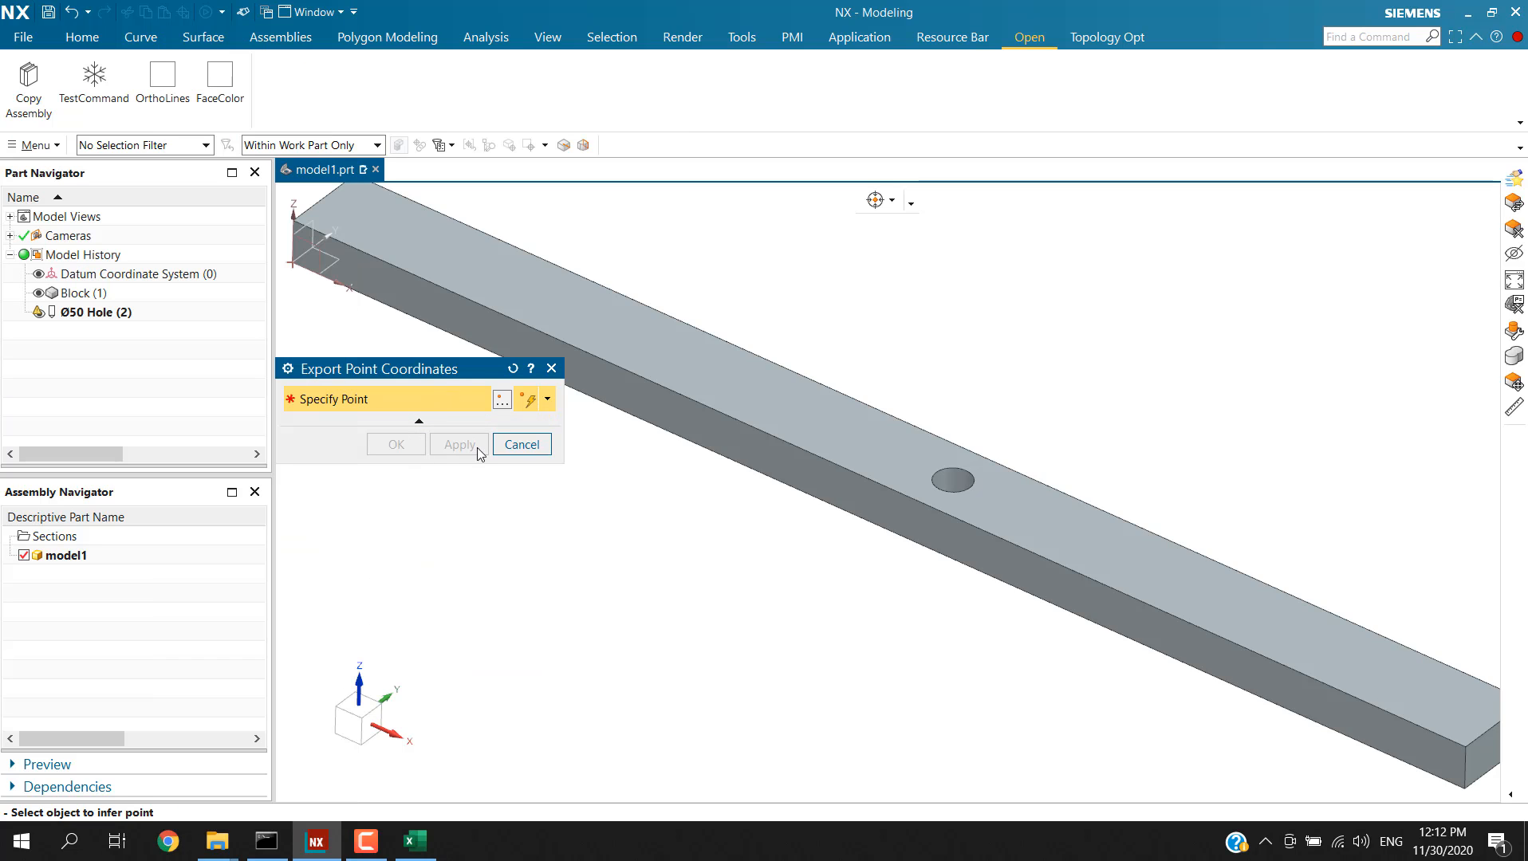
click(519, 444)
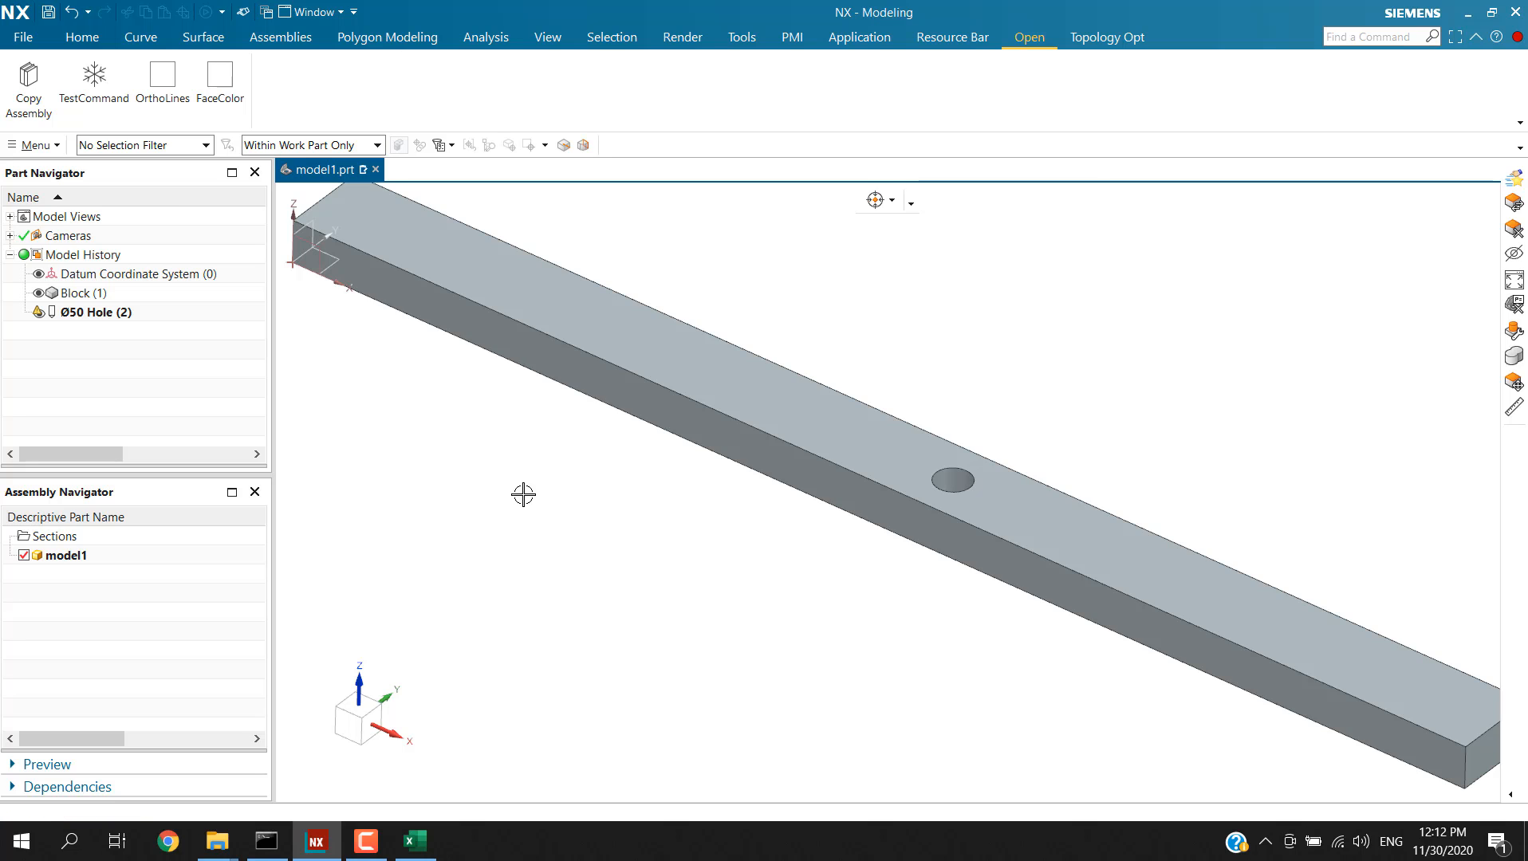
Open the Customize dialog for the ribbon and dismiss the properties of a new custom tab without creating it
right_click(355, 95)
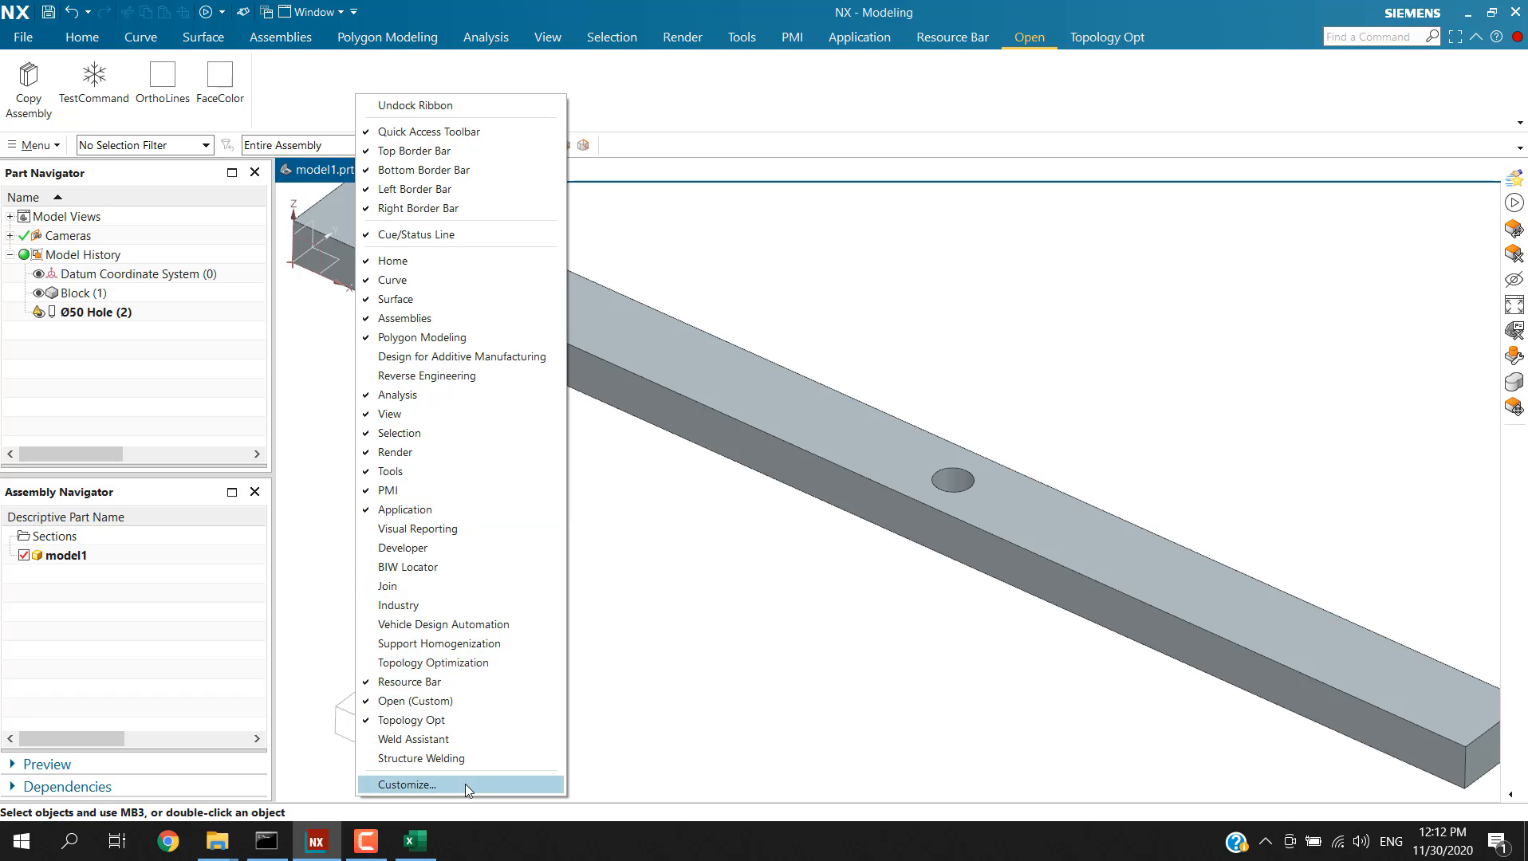
right_click(301, 87)
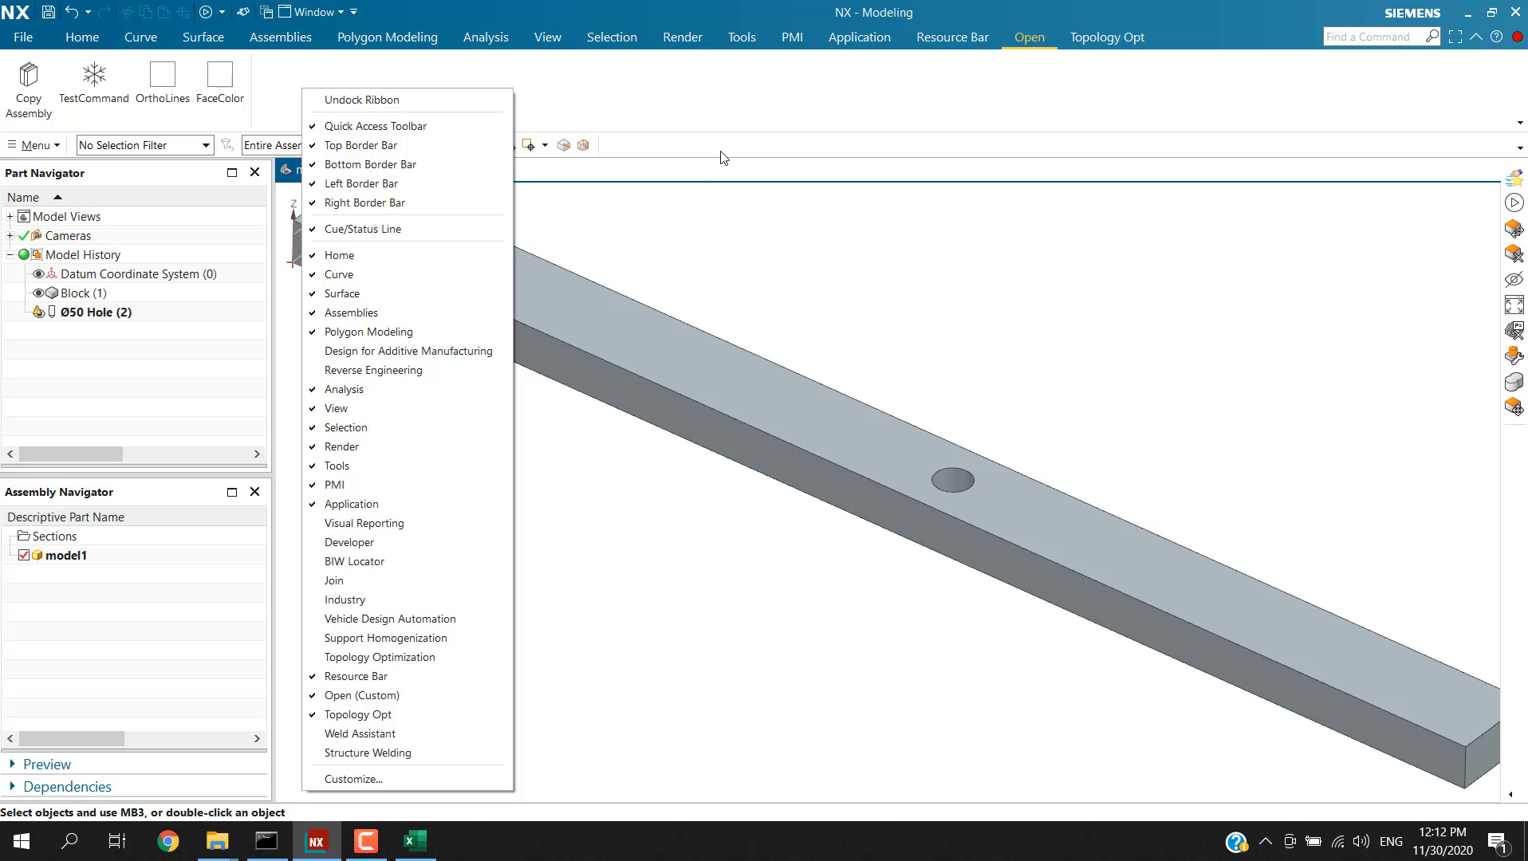
click(344, 780)
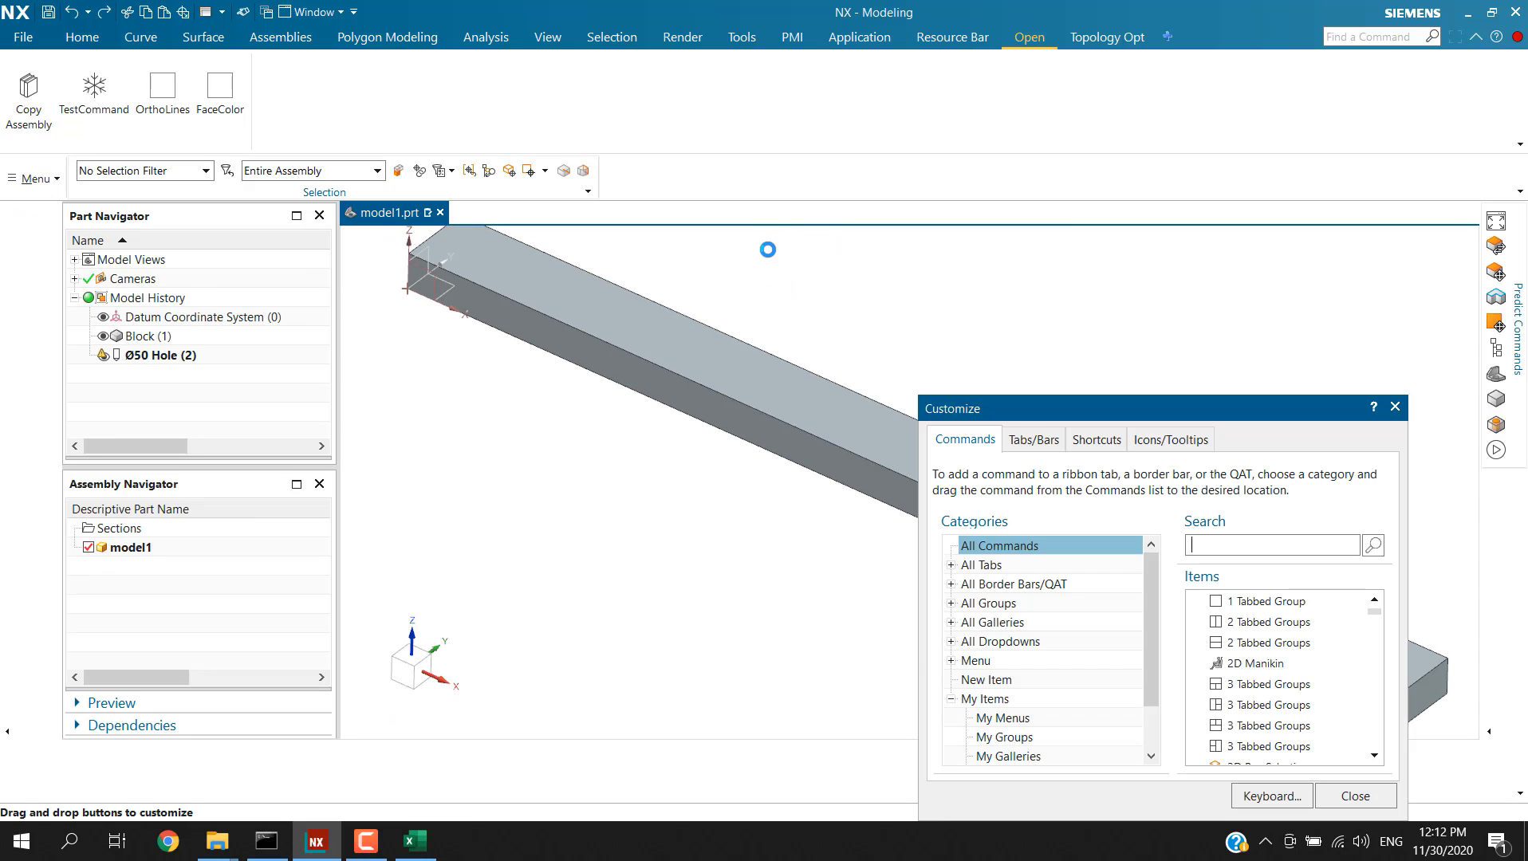
drag(1241, 418, 1260, 220)
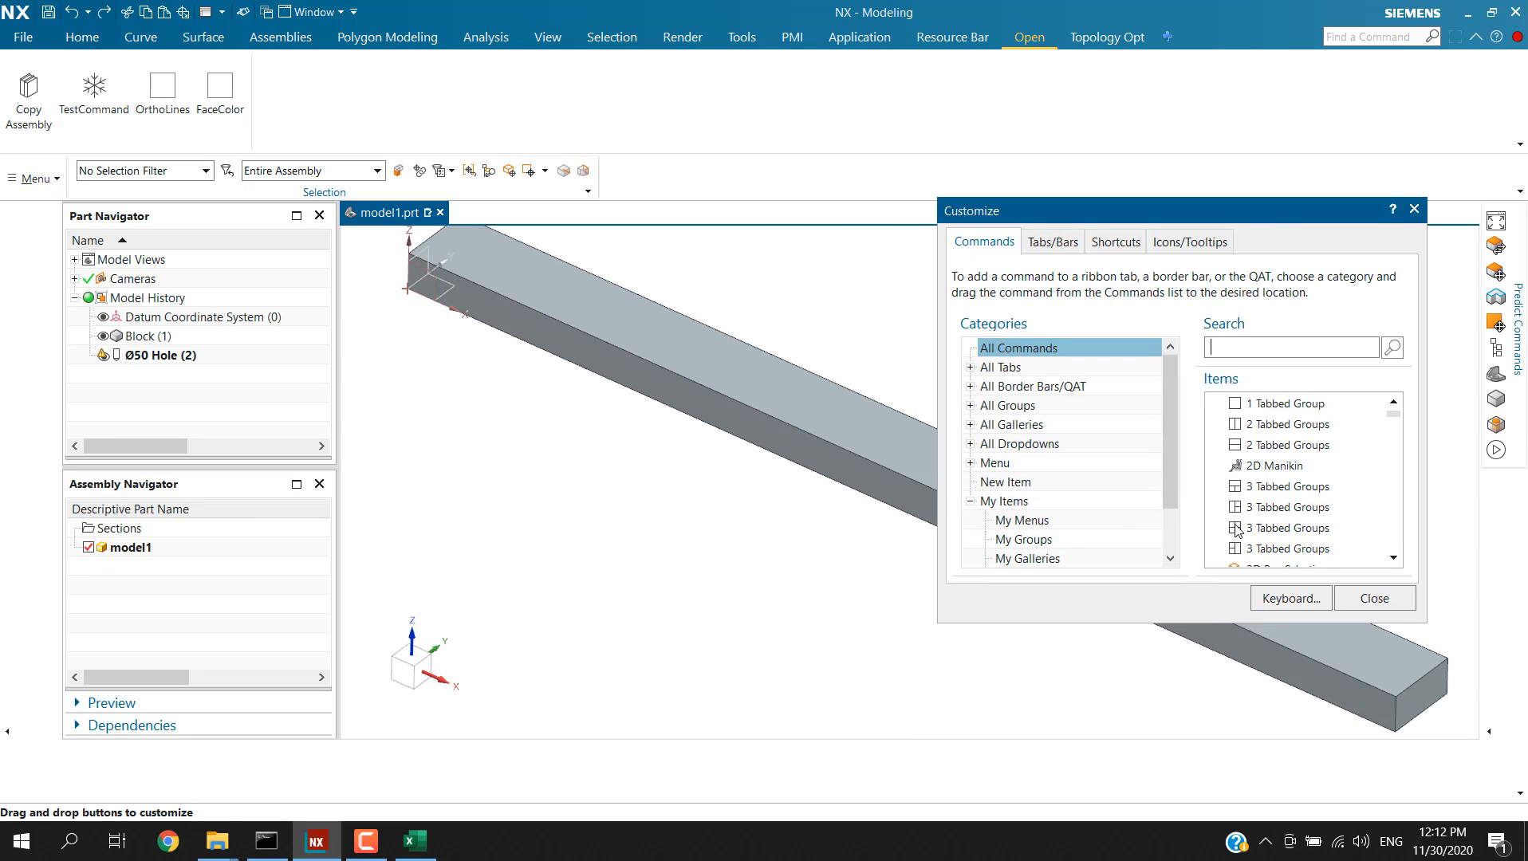
click(1170, 36)
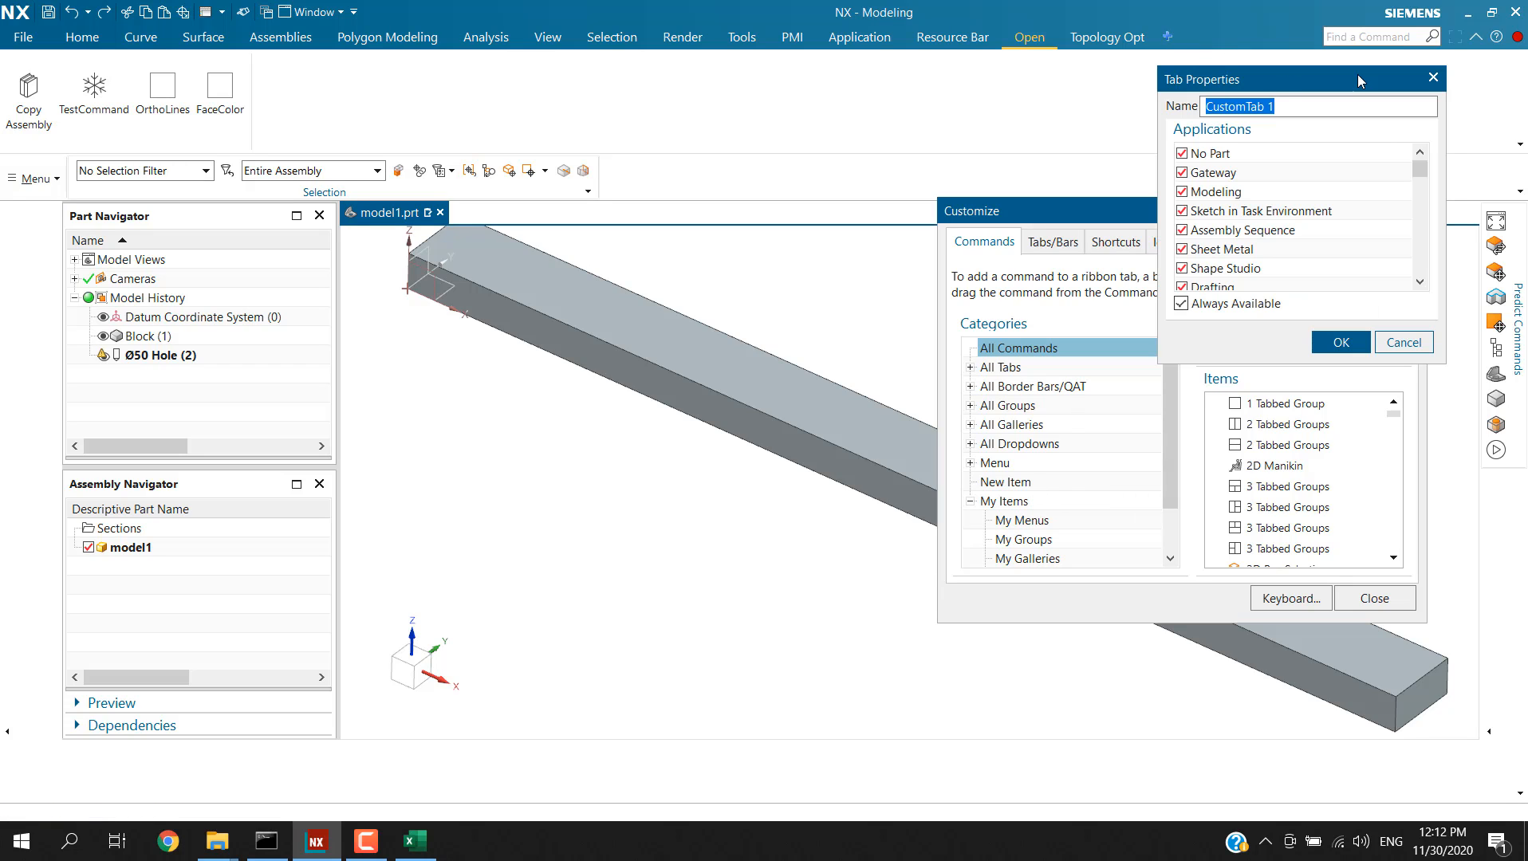
click(1433, 78)
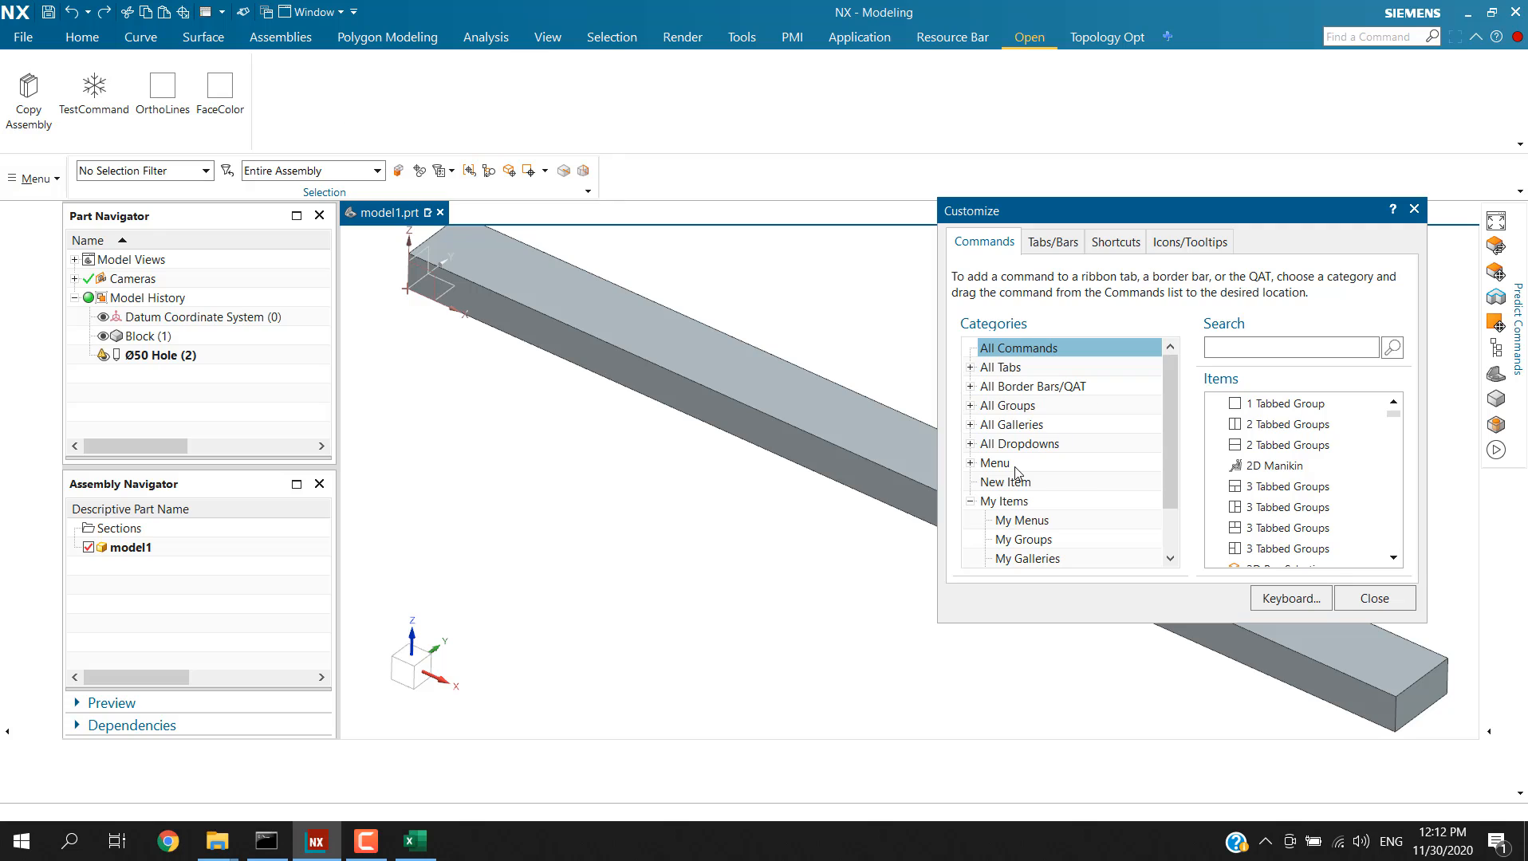
Add a new user command to the Open ribbon group, directly after FaceColor
scroll(1011, 368, down, 1)
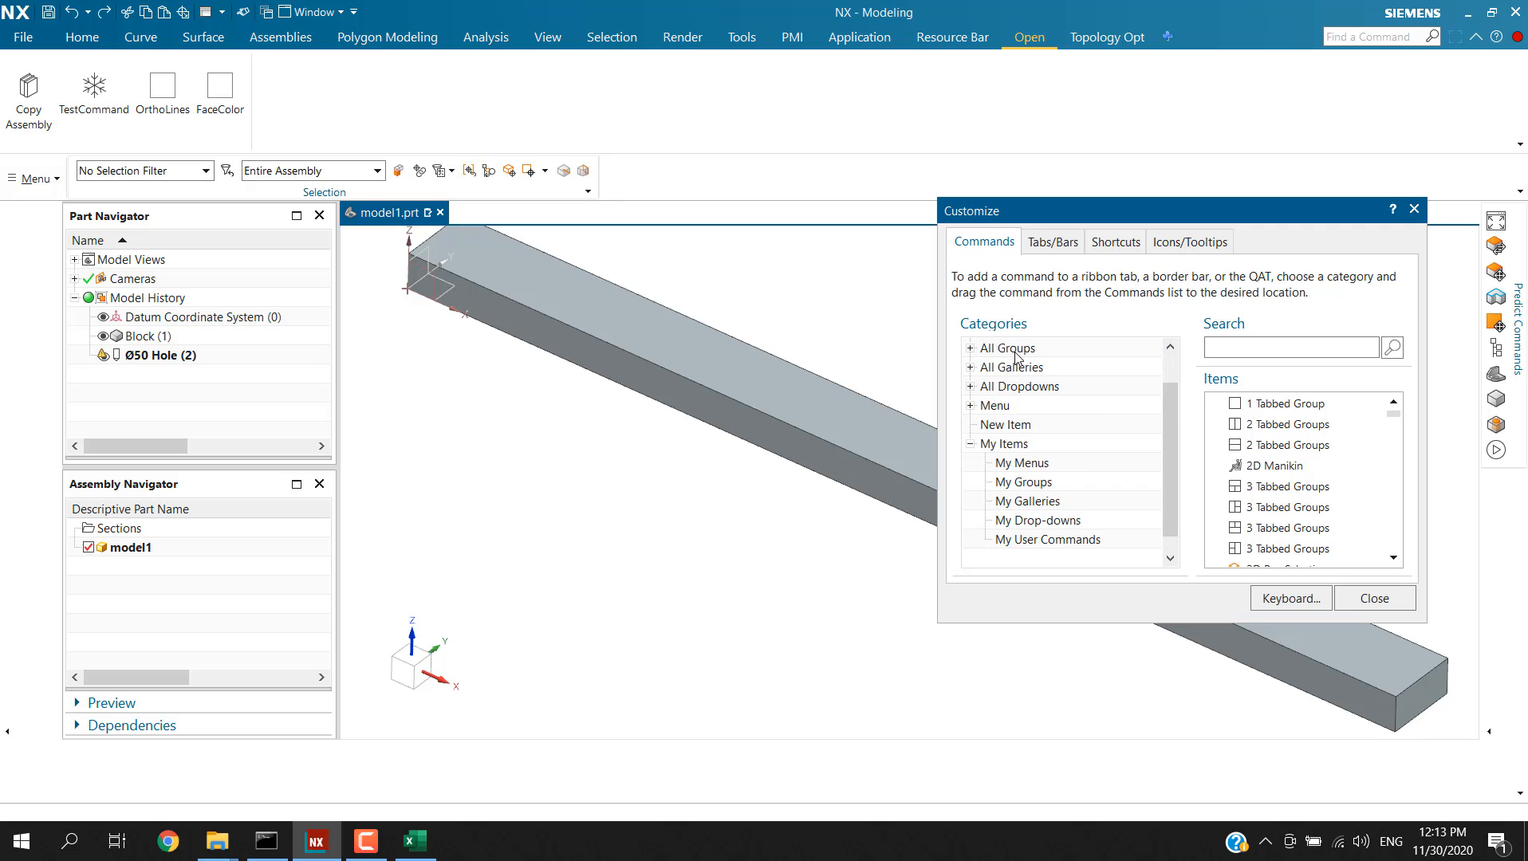
scroll(1025, 423, up, 1)
click(1022, 484)
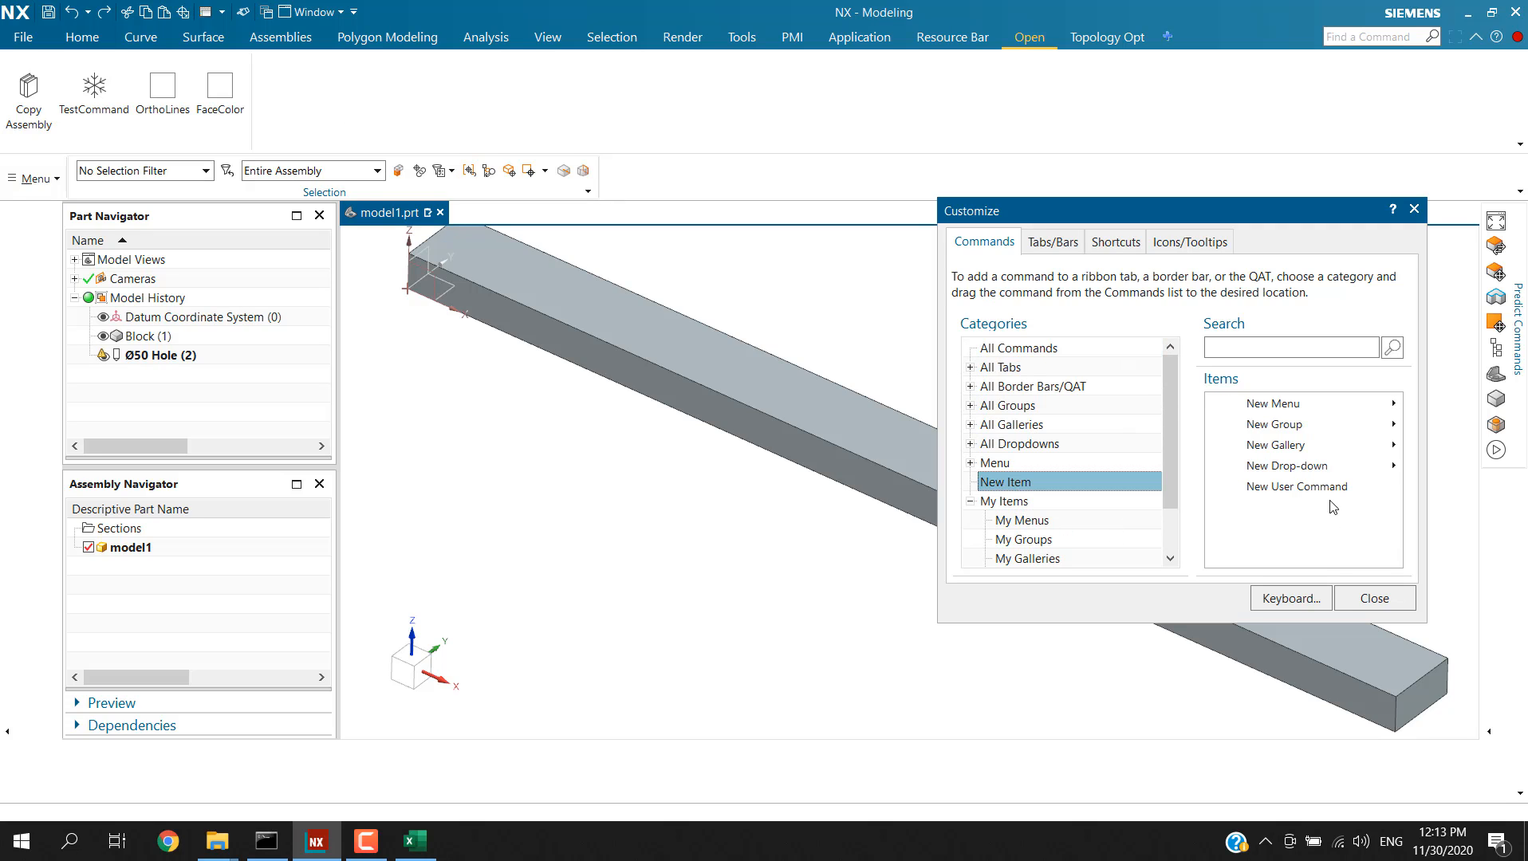
drag(1336, 494, 299, 105)
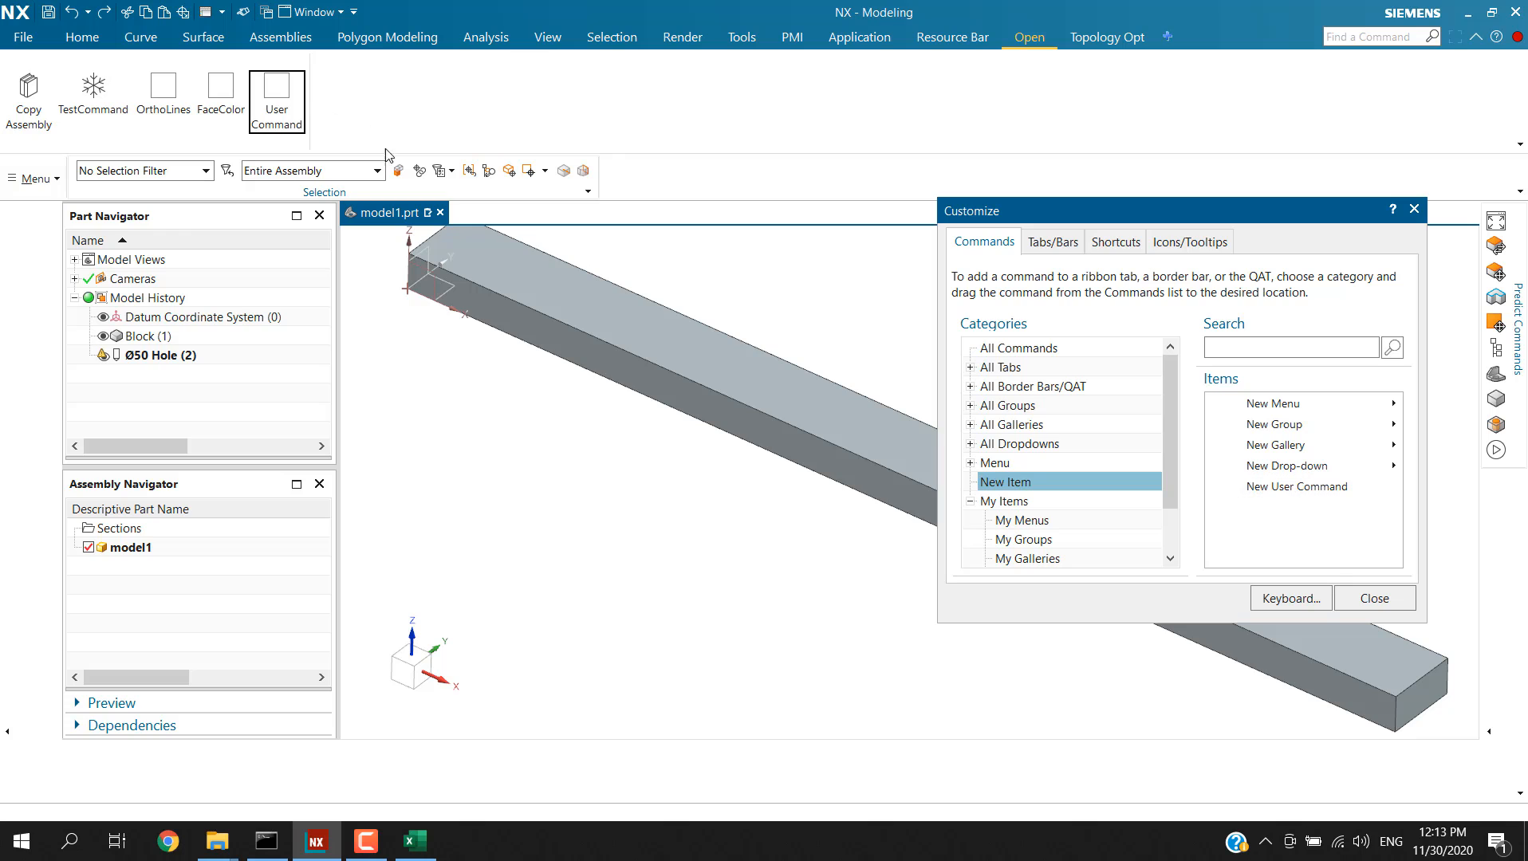
Rename the added user command as Export Point Coordinates
right_click(280, 117)
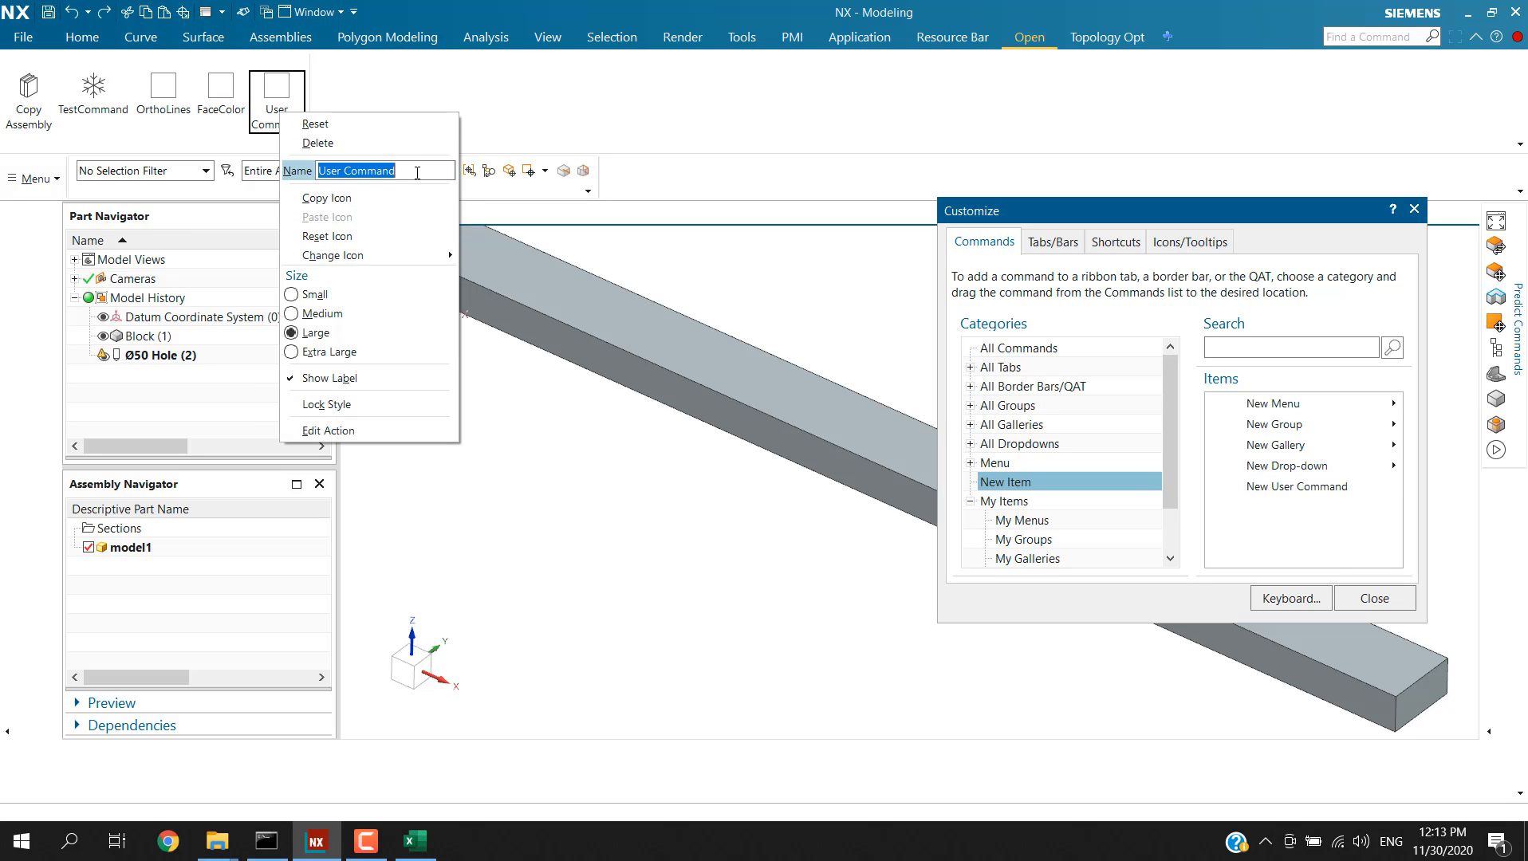
text(Export Point Coordinates)
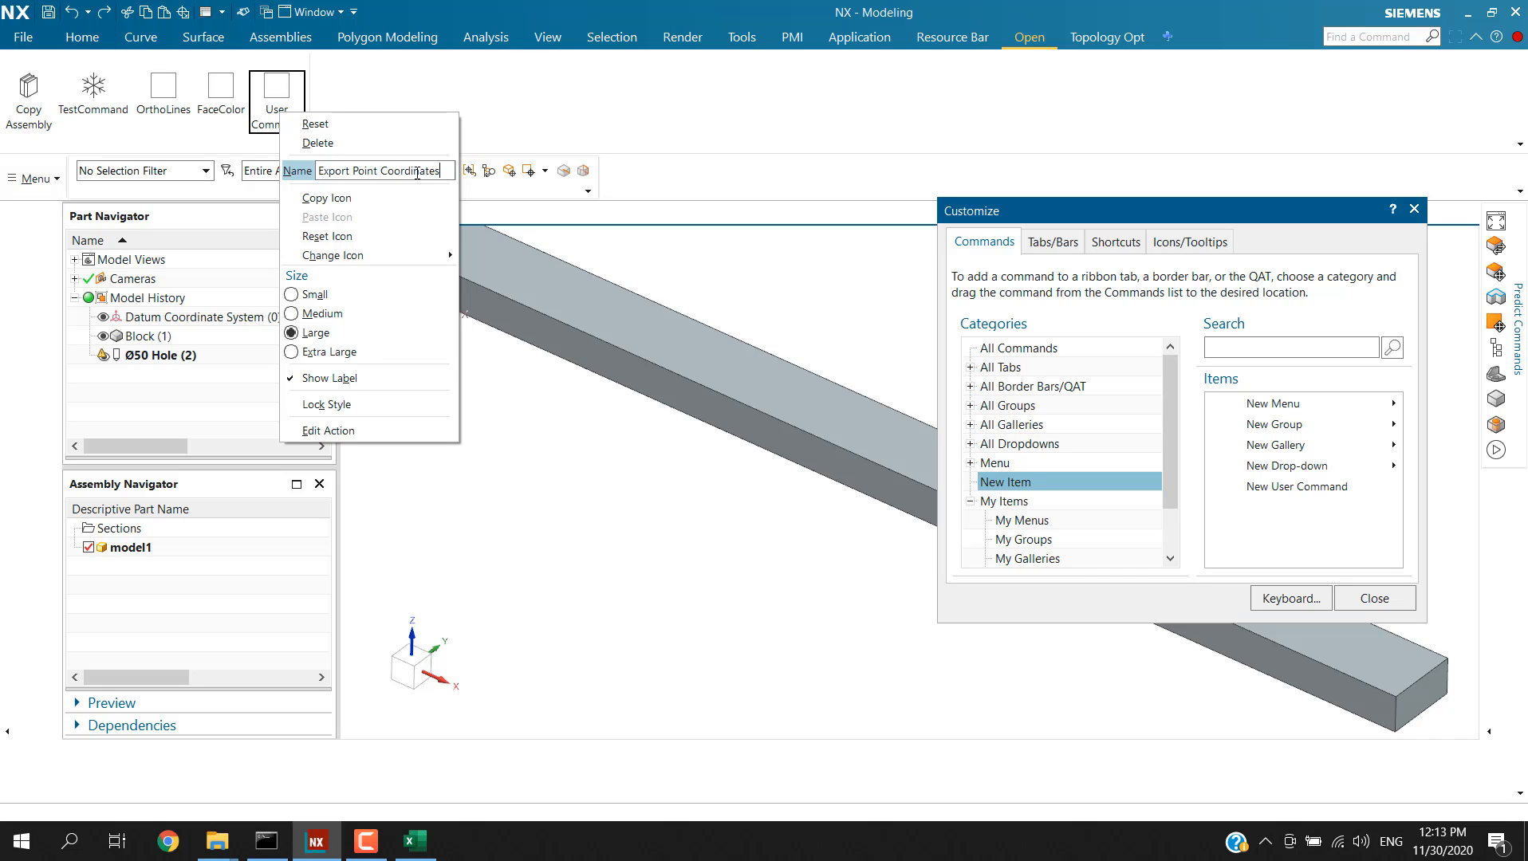
click(548, 117)
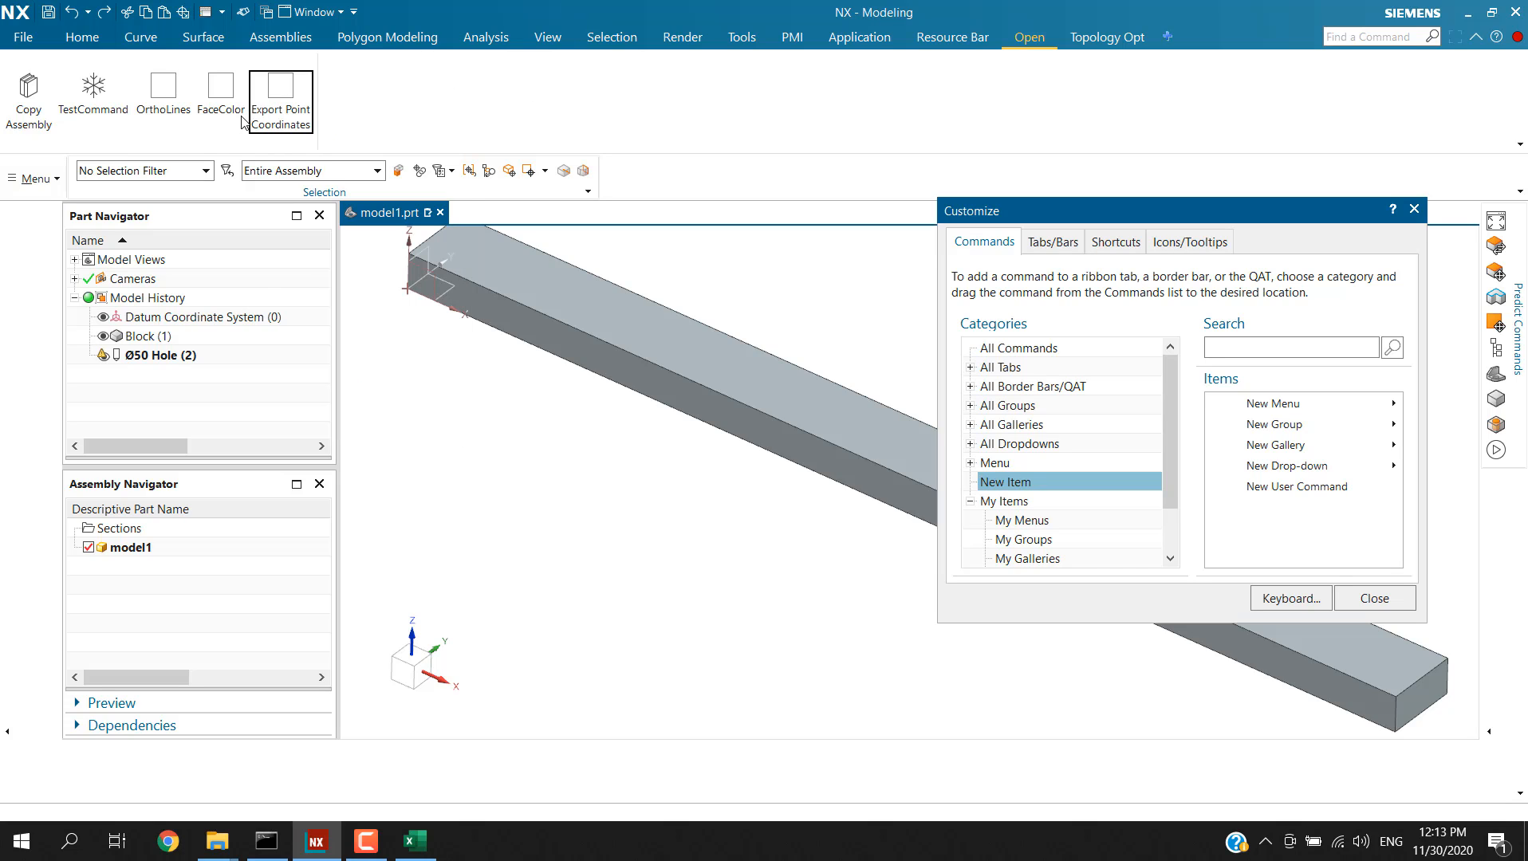
Change the icon of the Export Point Coordinates command to the orange slice symbol
right_click(285, 93)
mouse_move(337, 236)
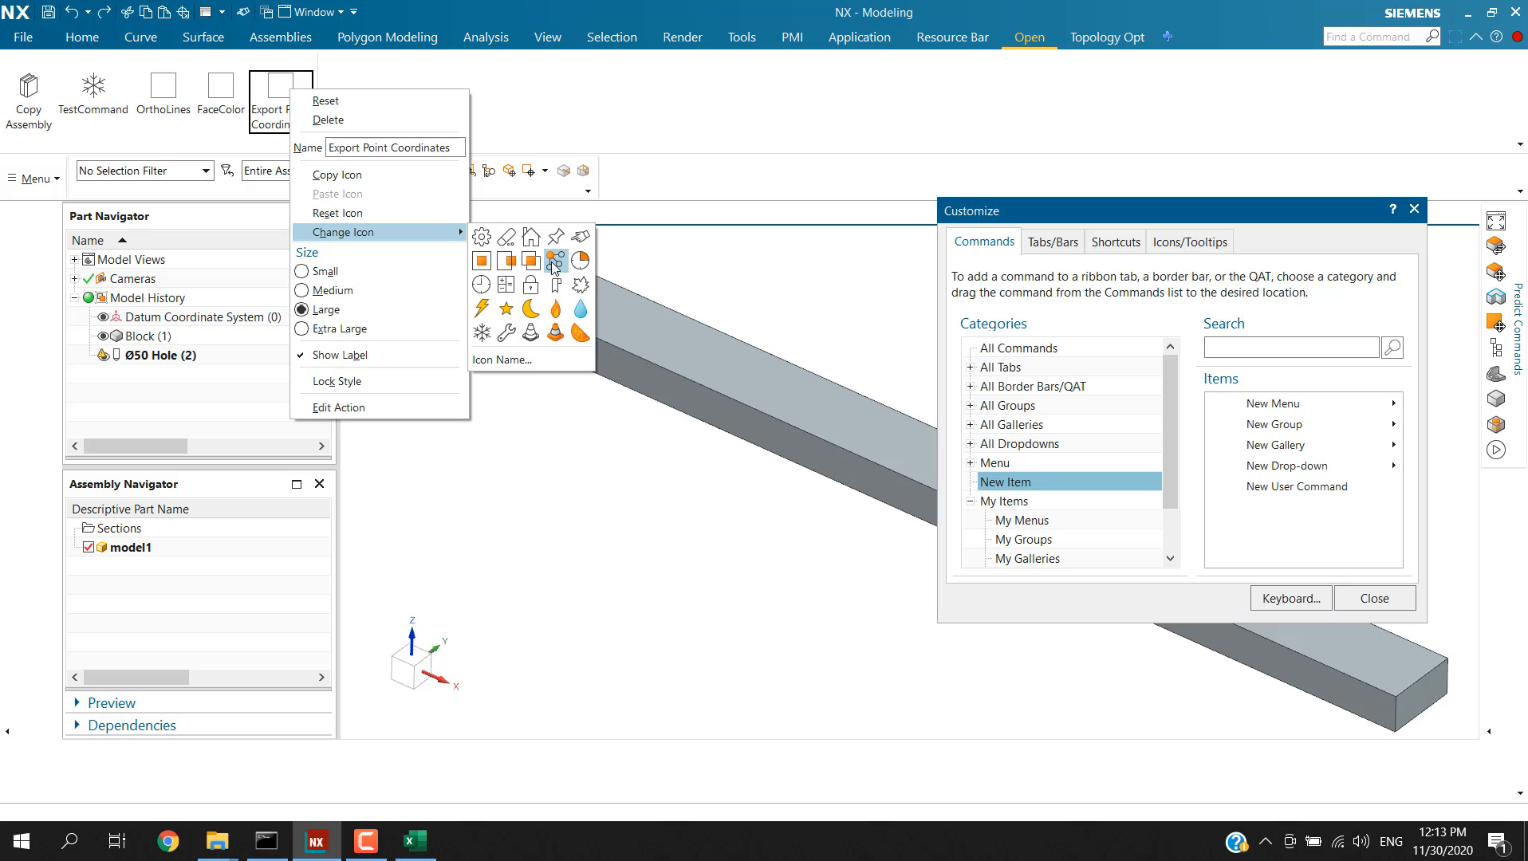
click(579, 333)
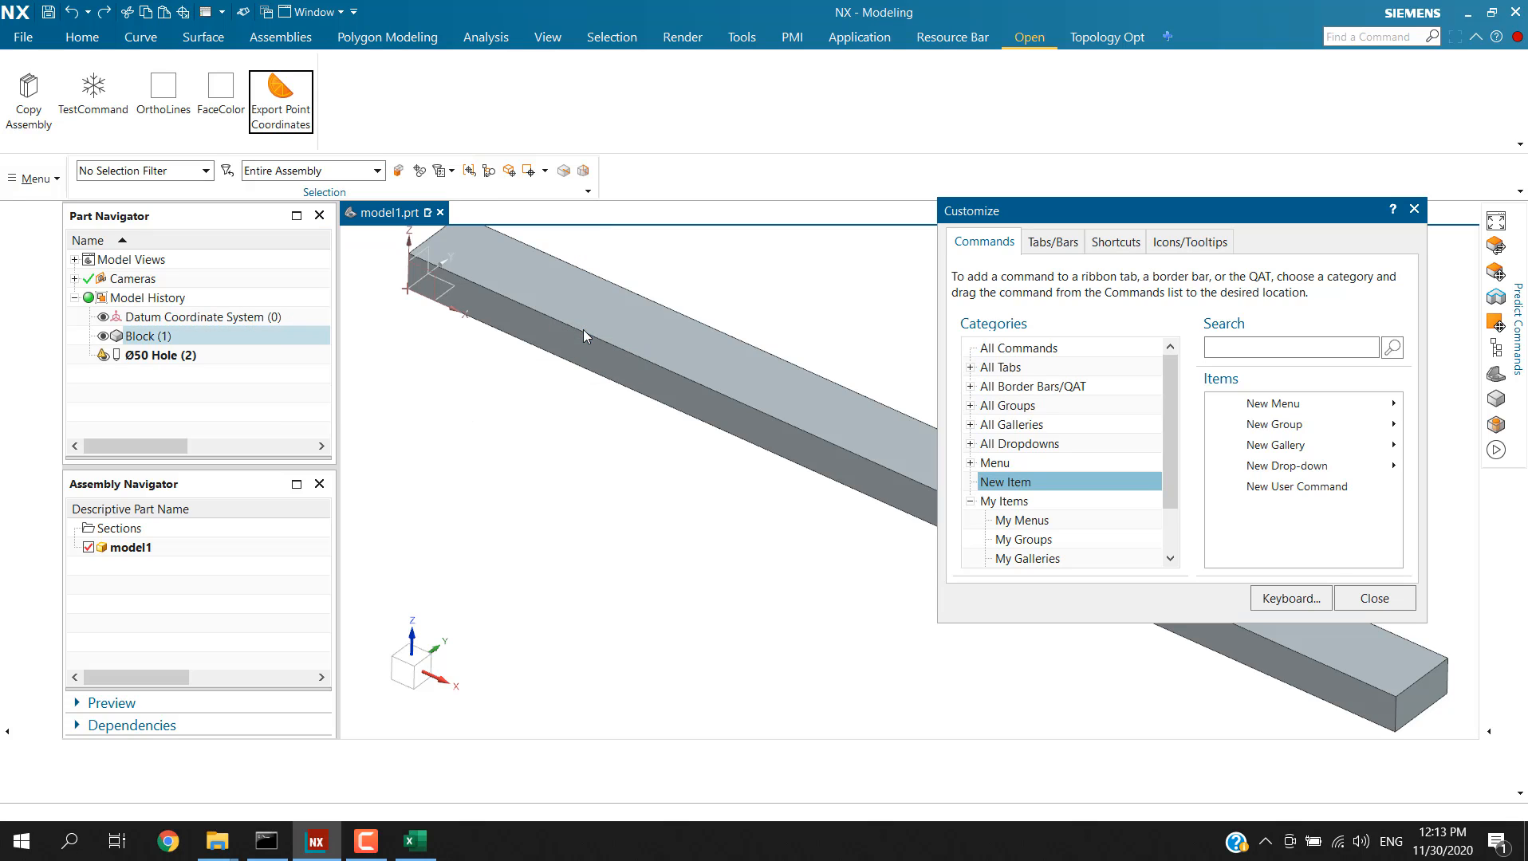
right_click(274, 89)
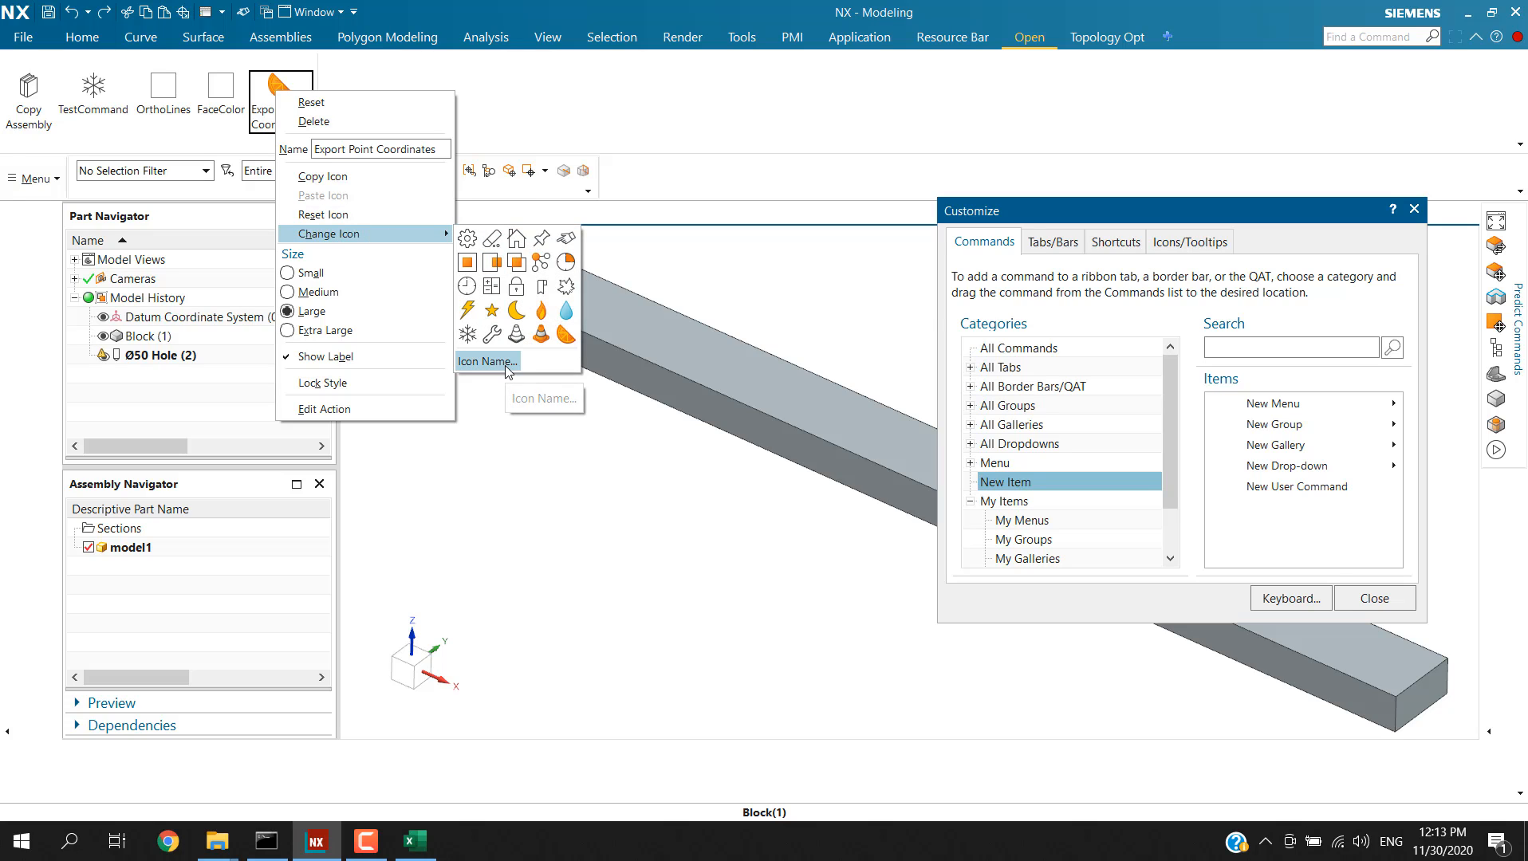
click(507, 369)
drag(1274, 219, 1137, 267)
click(1194, 352)
Assign the journal file ExportPointCoordinates.vb from D:\Open\application as the action of the Export Point Coordinates command and finish the ribbon customization
right_click(278, 93)
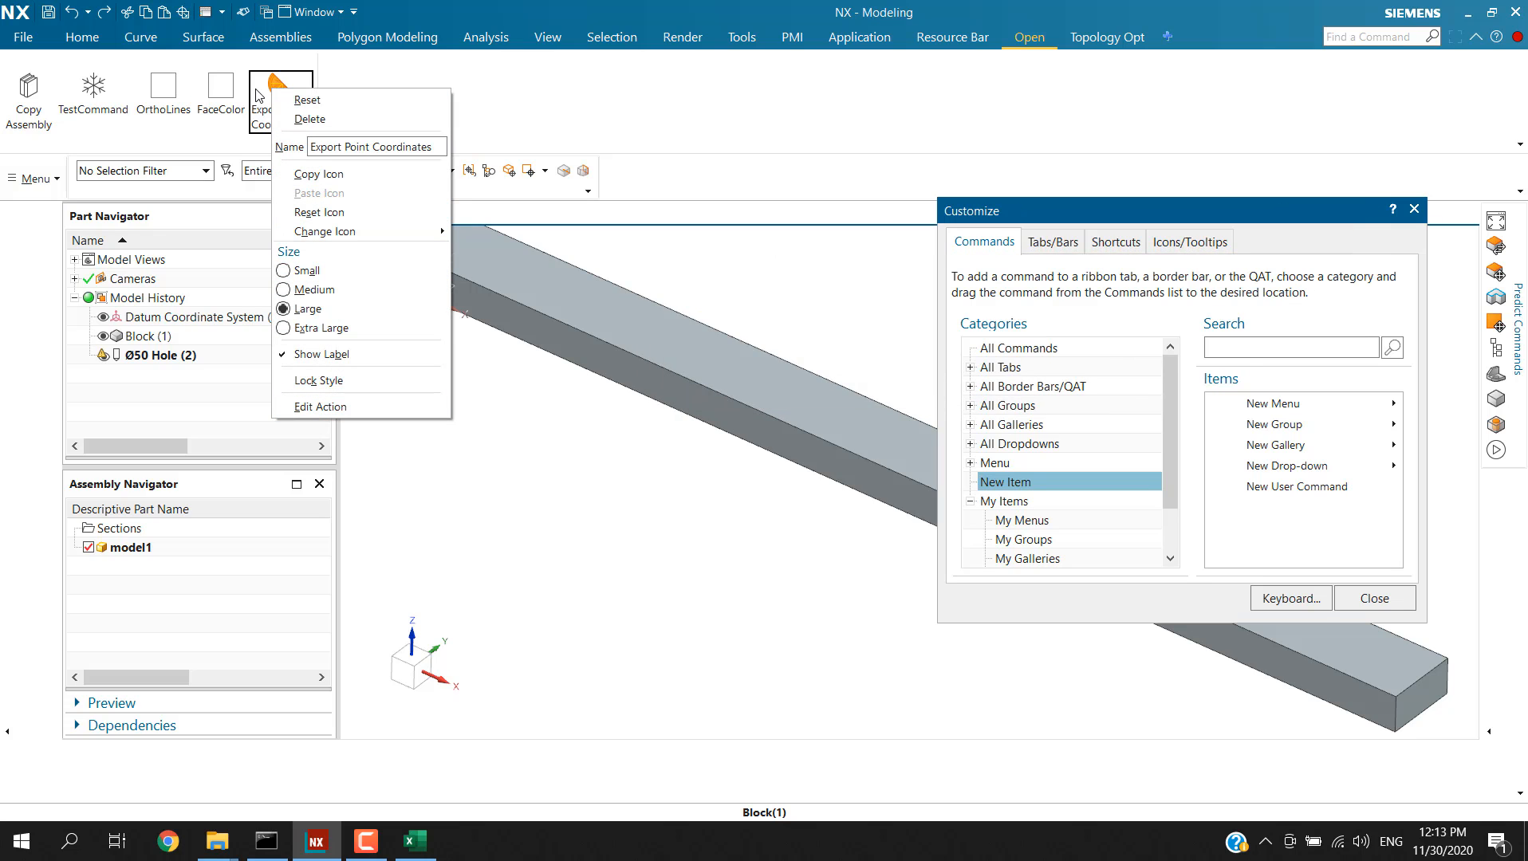
click(349, 408)
click(1175, 302)
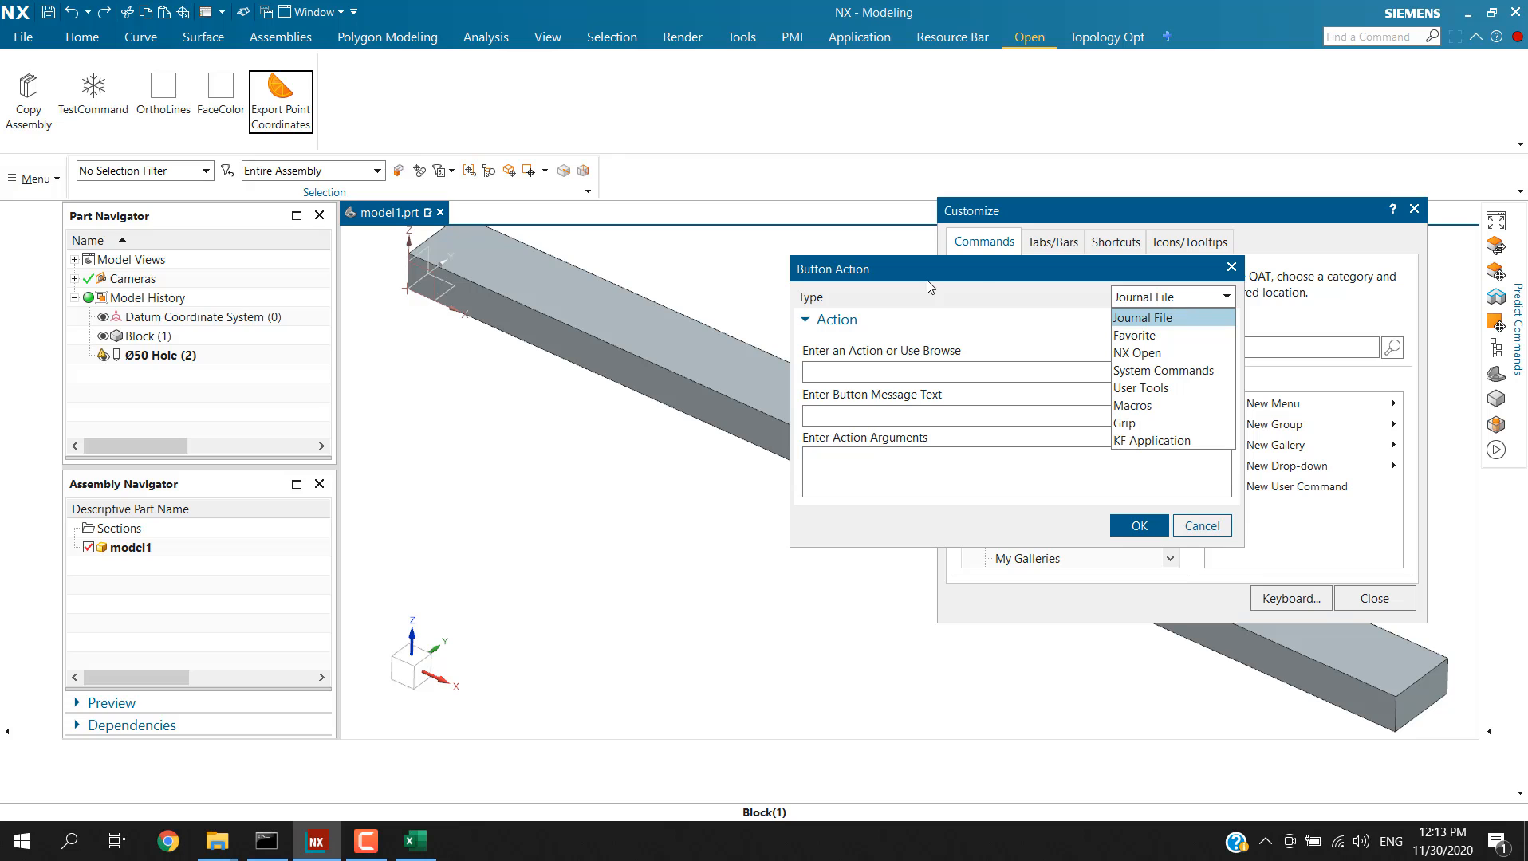
click(1167, 298)
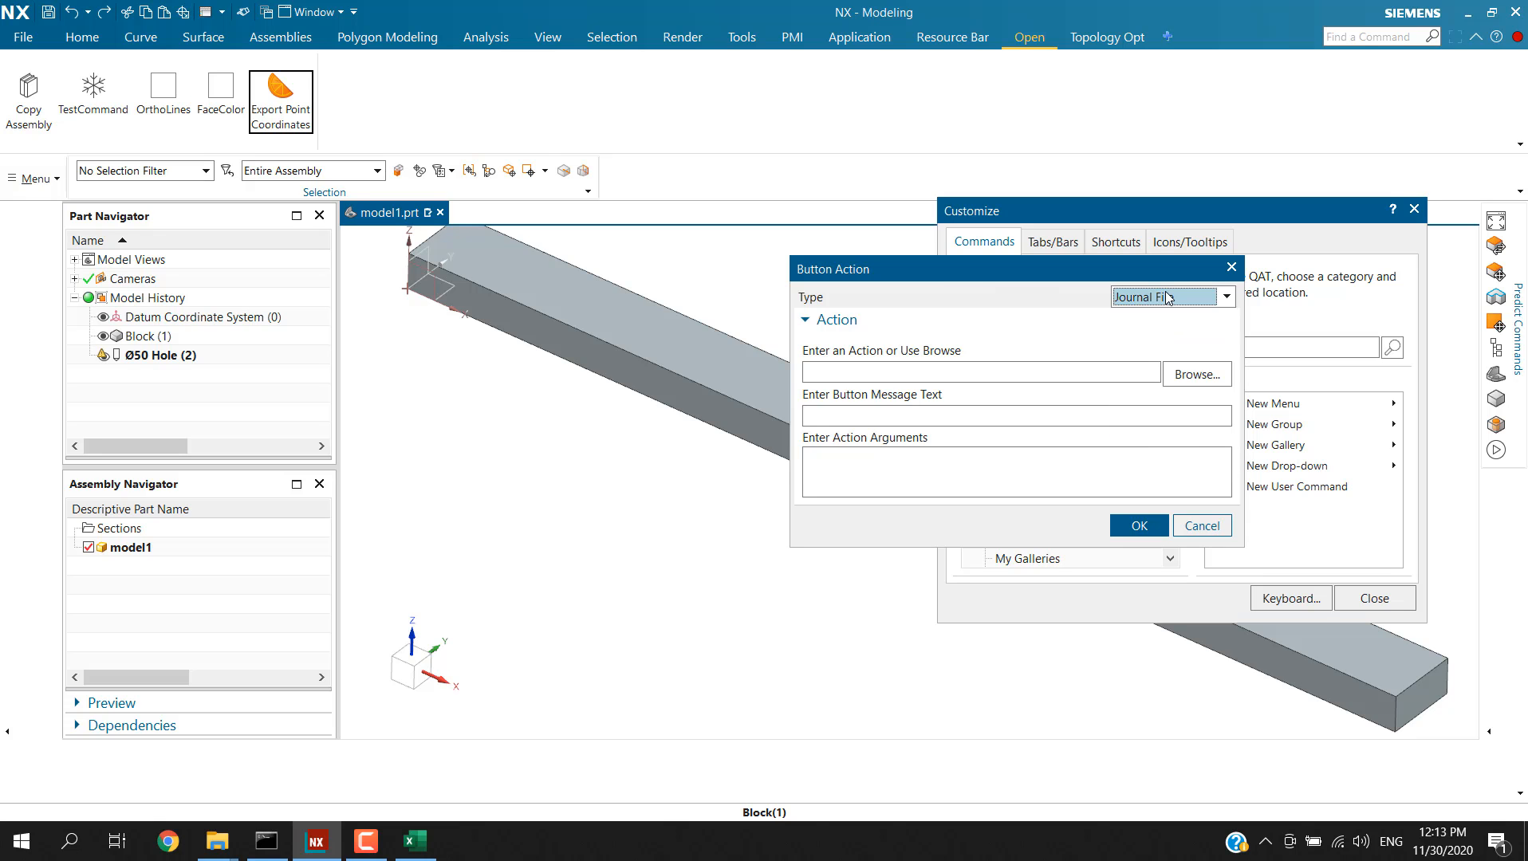
click(1191, 375)
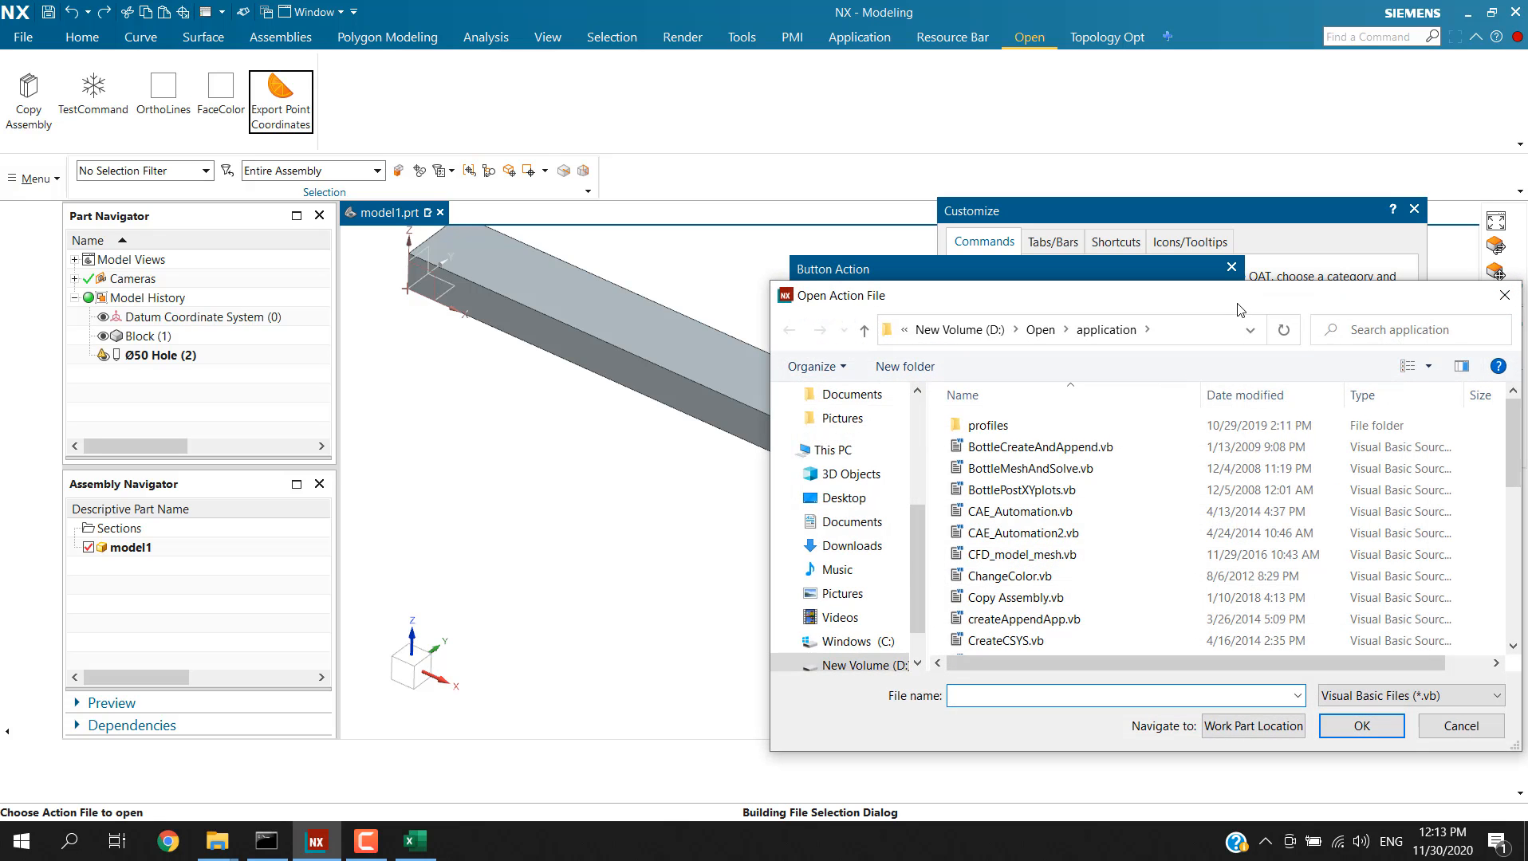
drag(1239, 309, 860, 235)
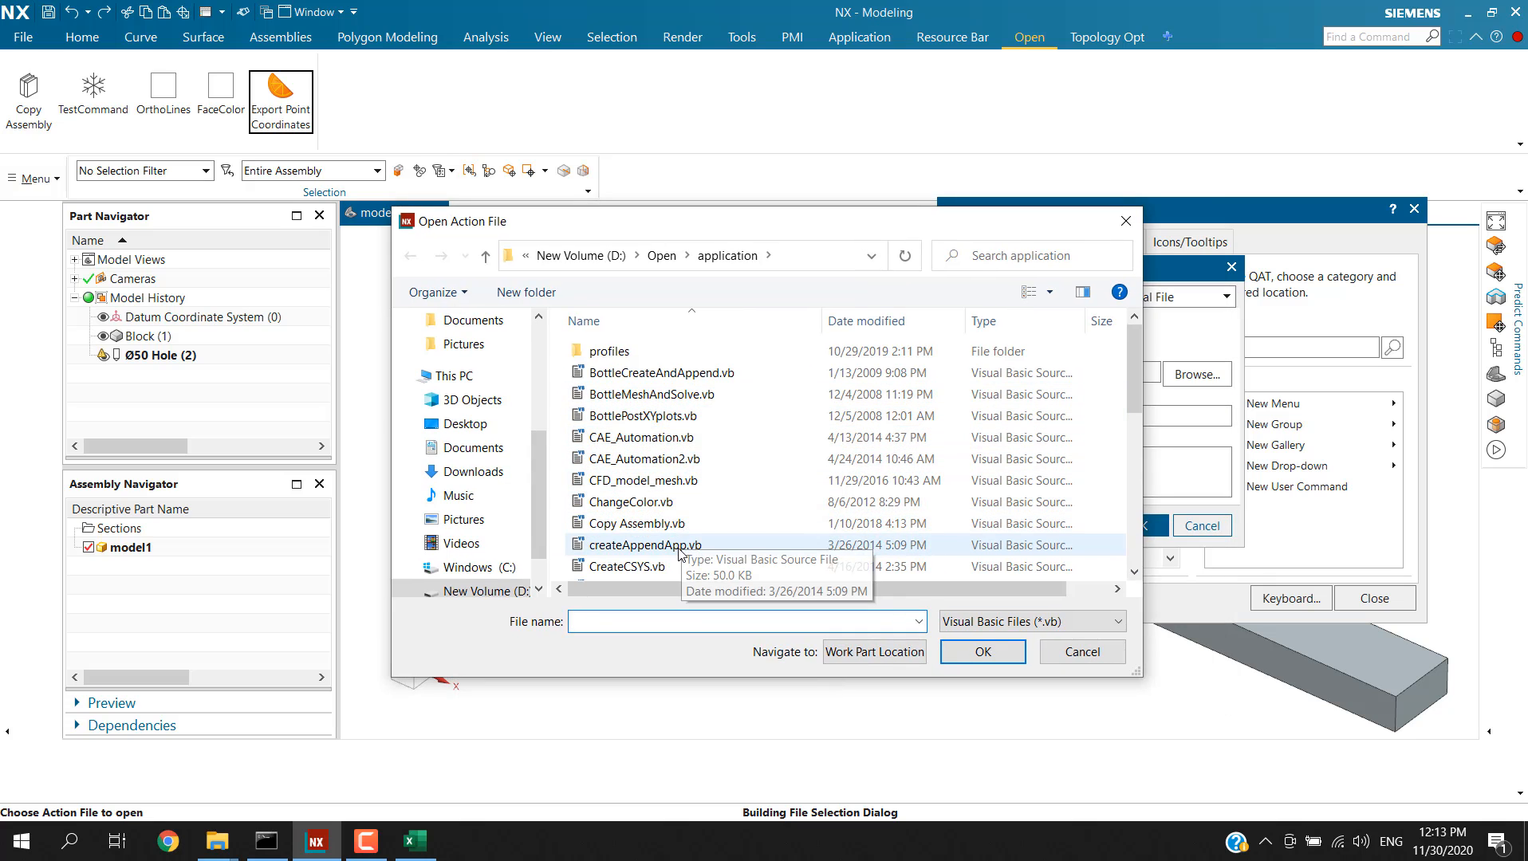
scroll(679, 553, down, 2)
click(603, 507)
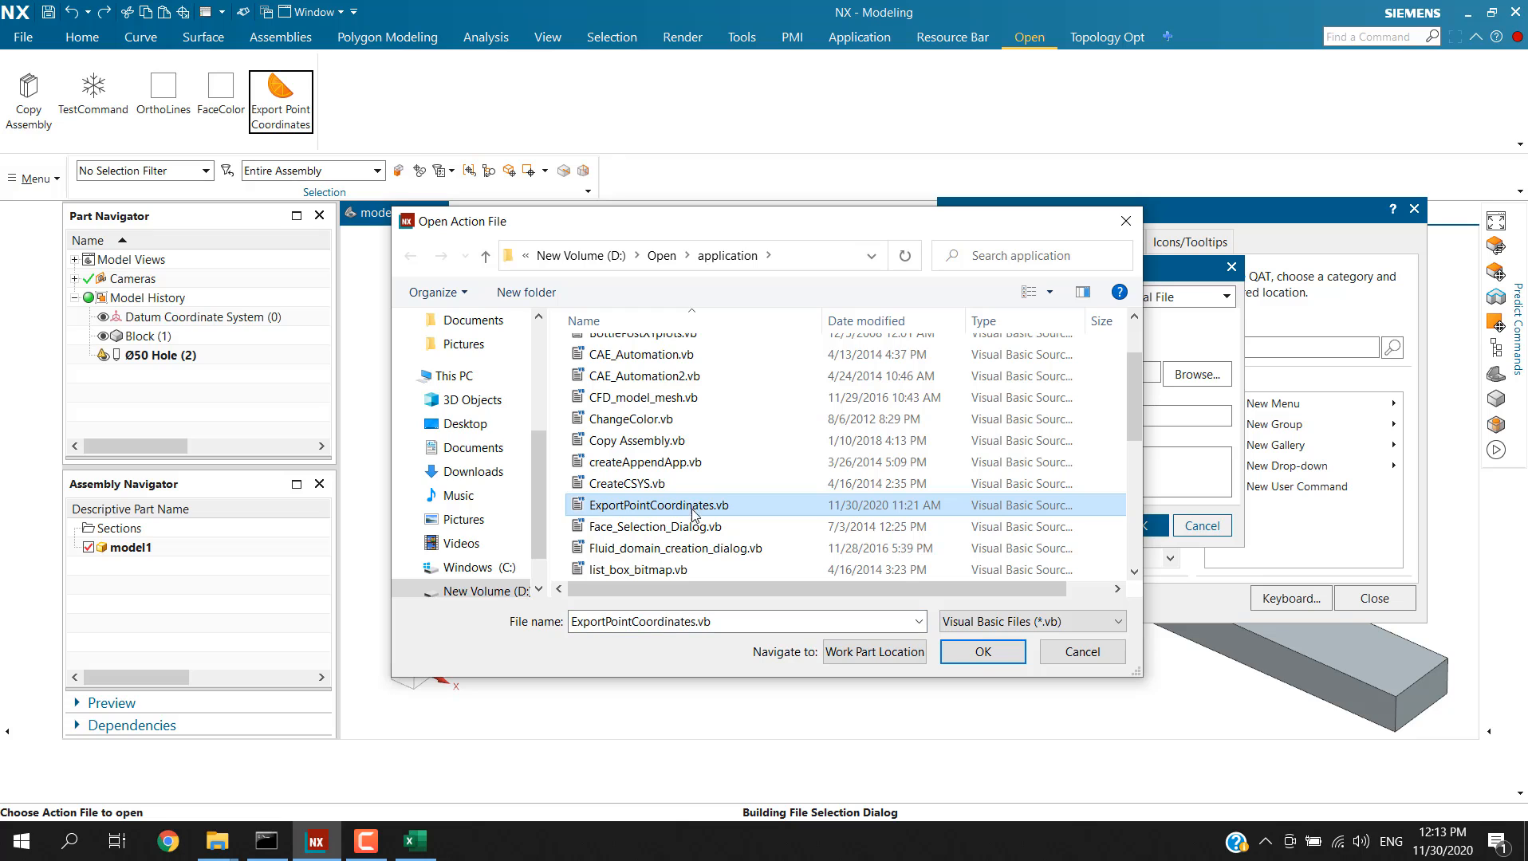
click(982, 651)
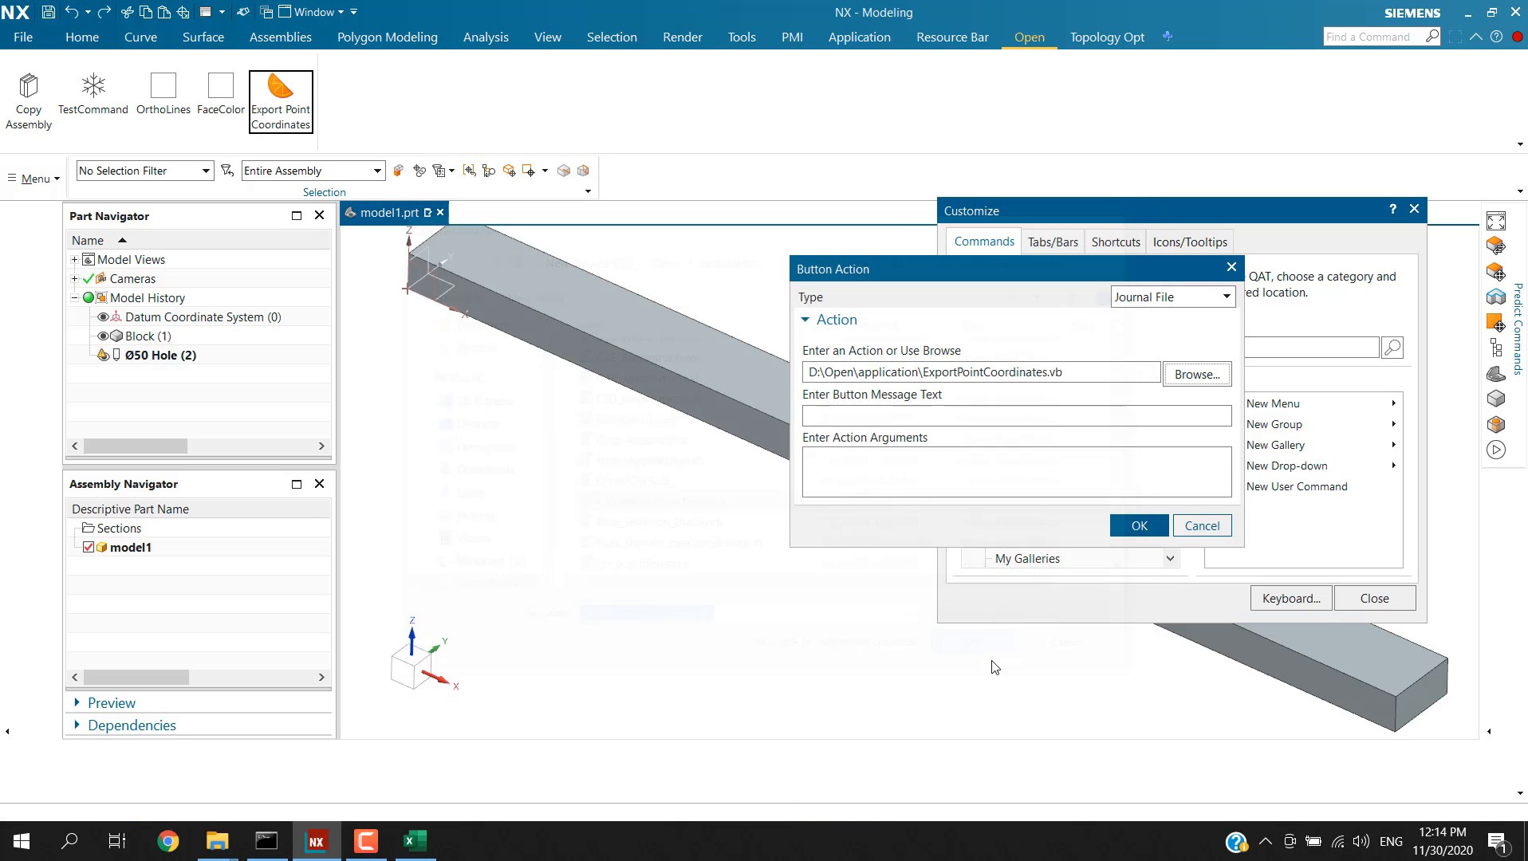
click(1156, 531)
click(1373, 598)
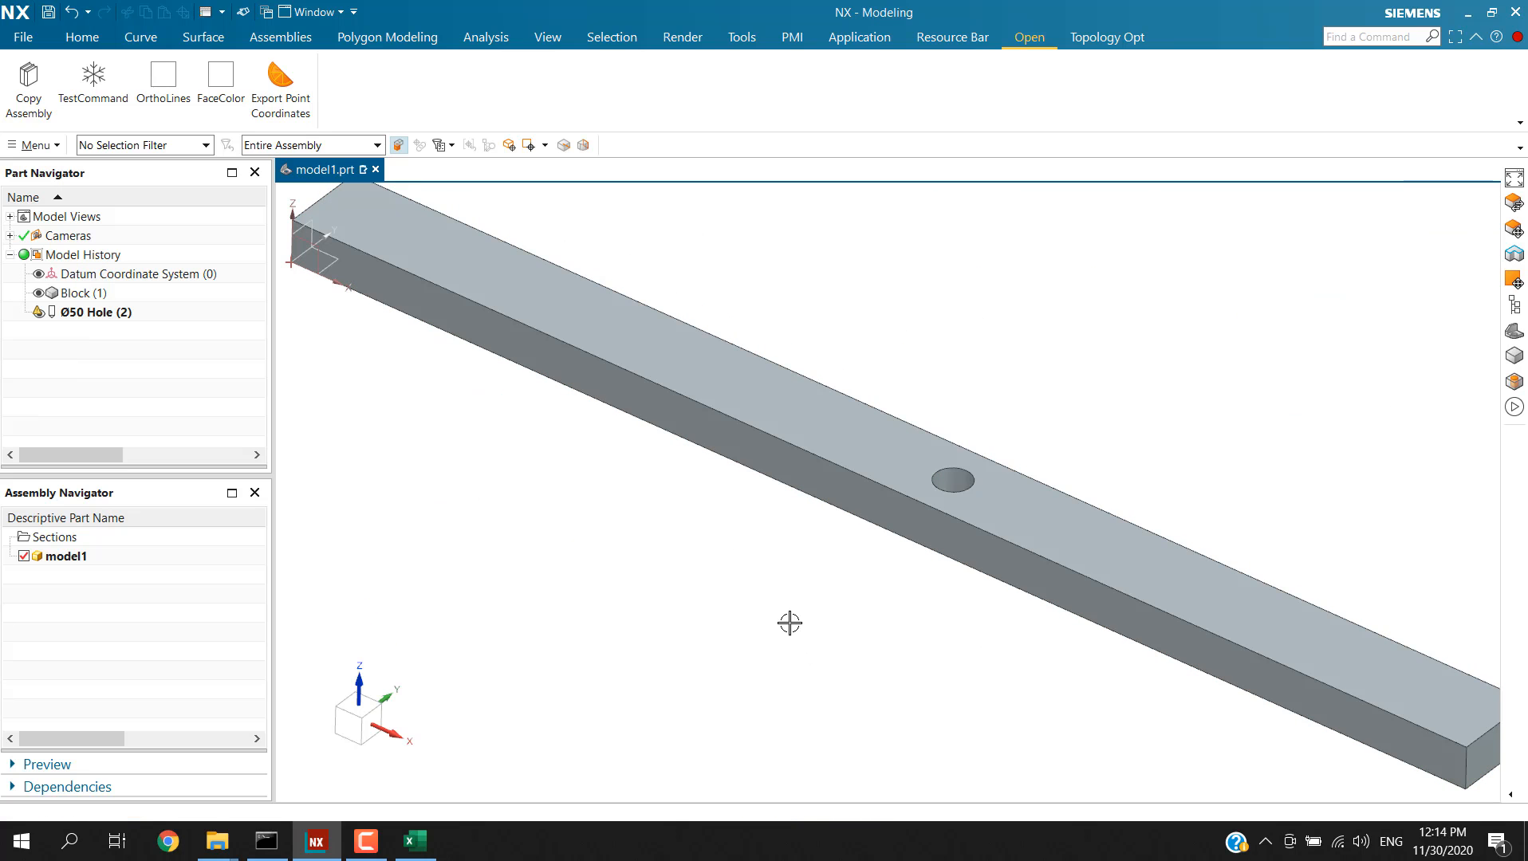
Run Export Point Coordinates on the midpoints of the block's two long upper edges, the hole centre, the near end corner and a free point
click(284, 78)
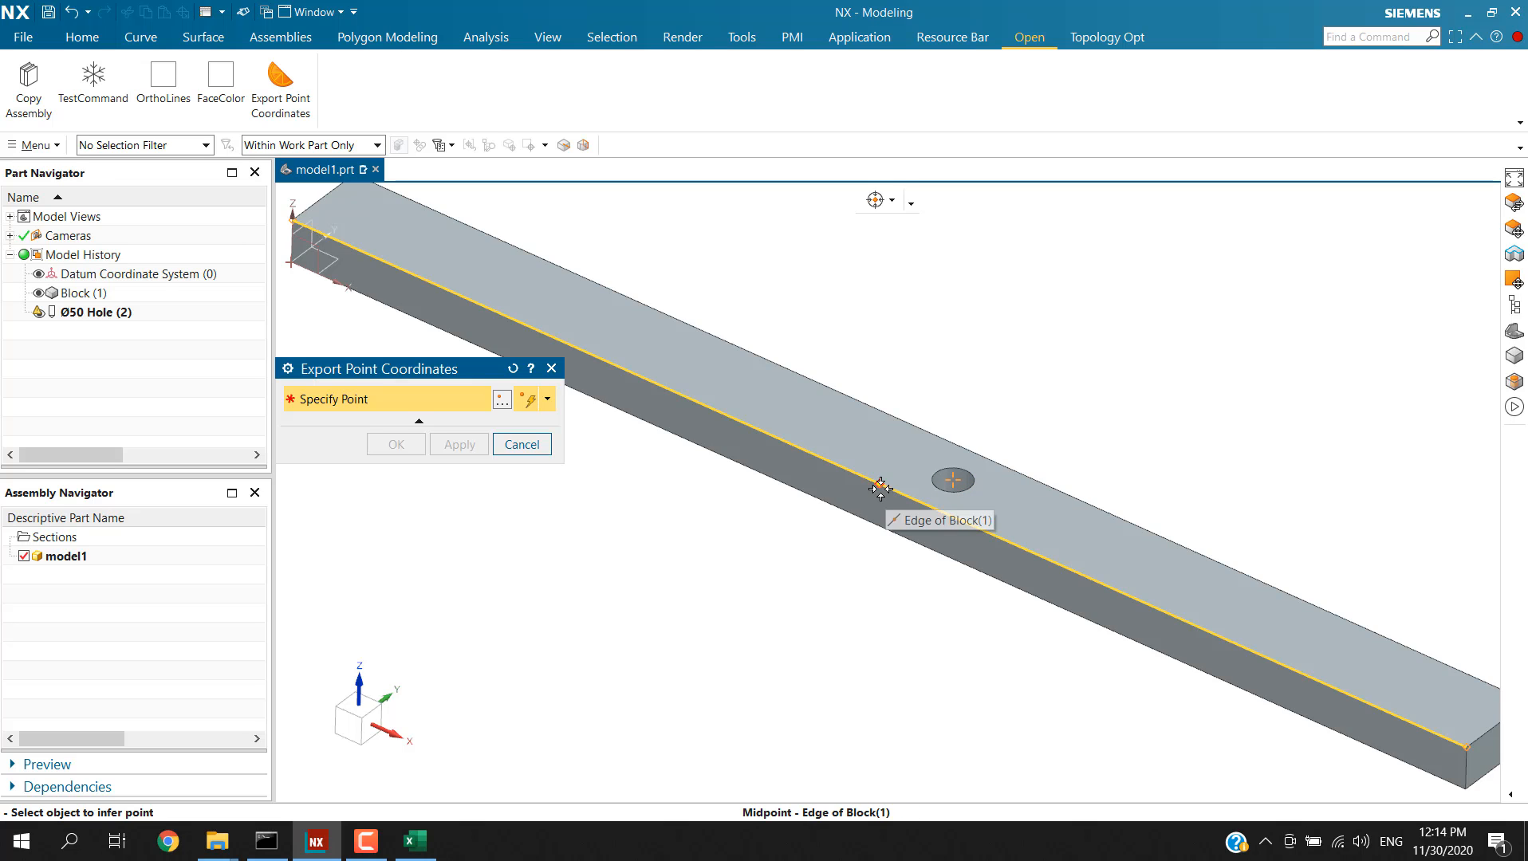
click(880, 488)
click(941, 436)
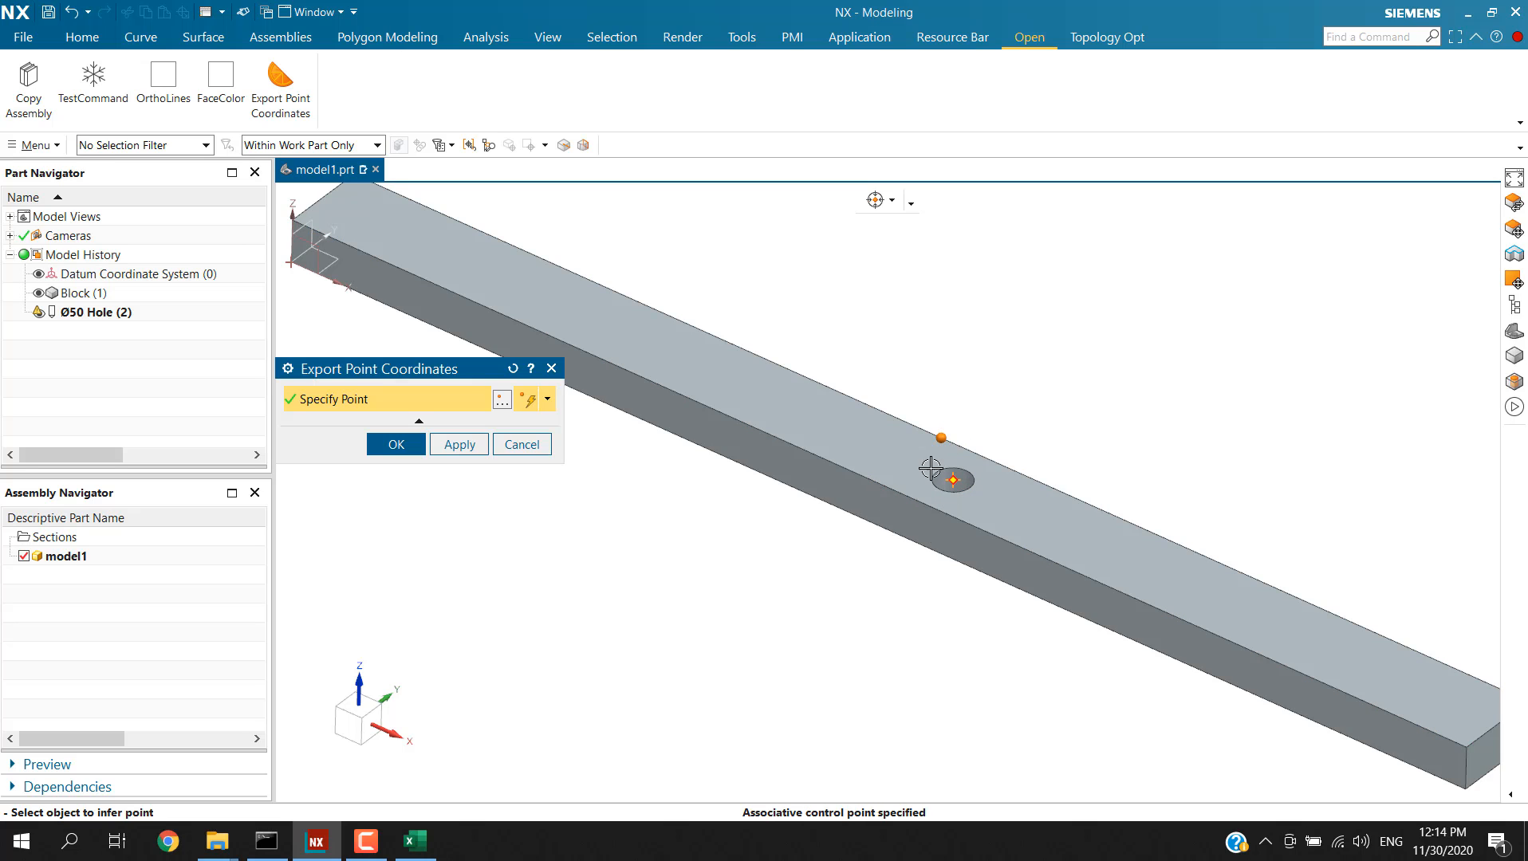
click(973, 480)
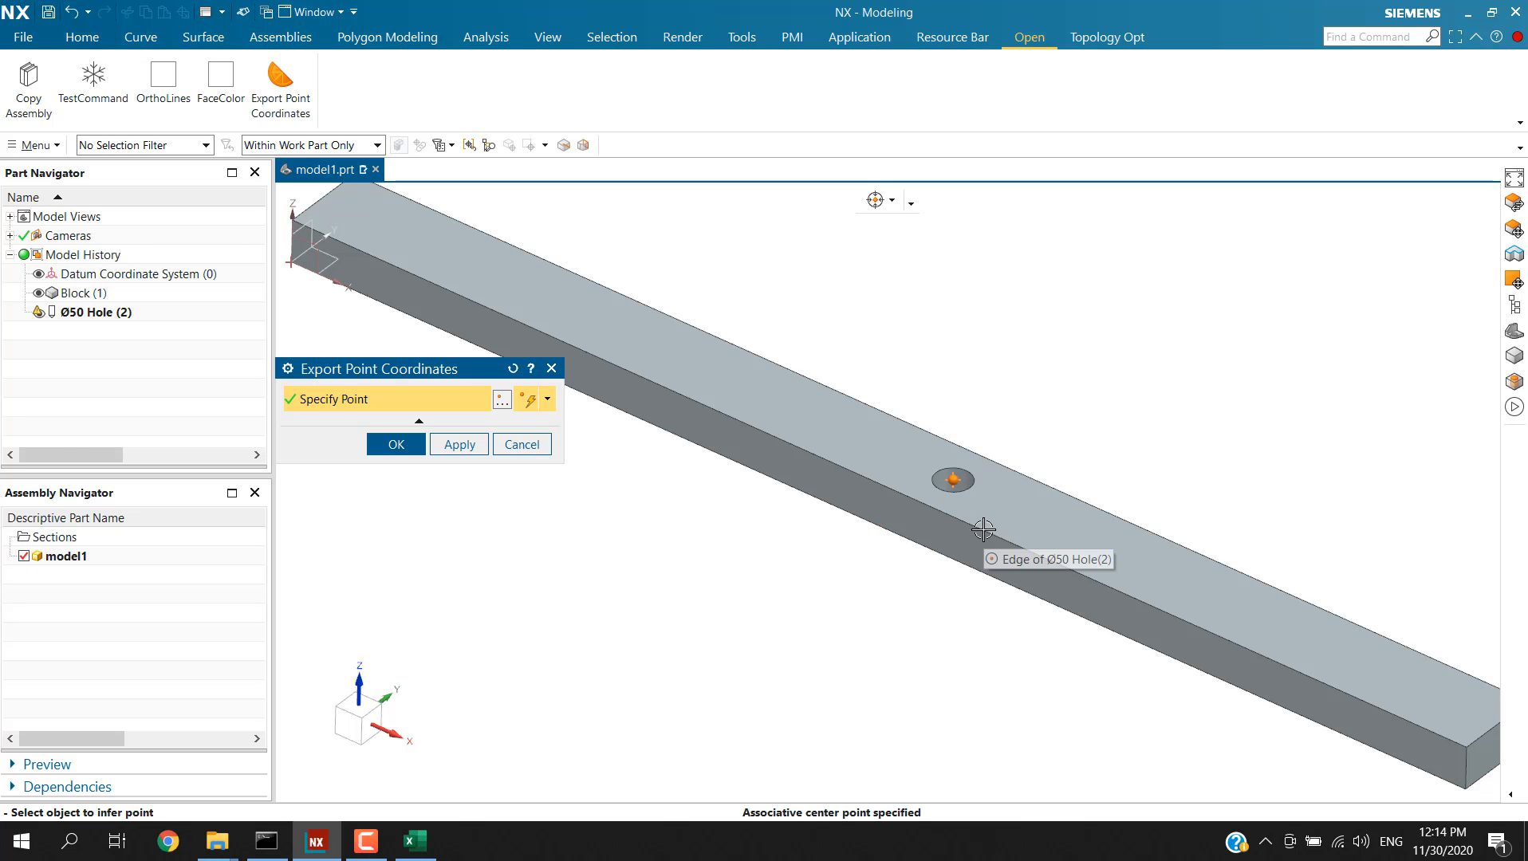
click(1473, 744)
click(610, 651)
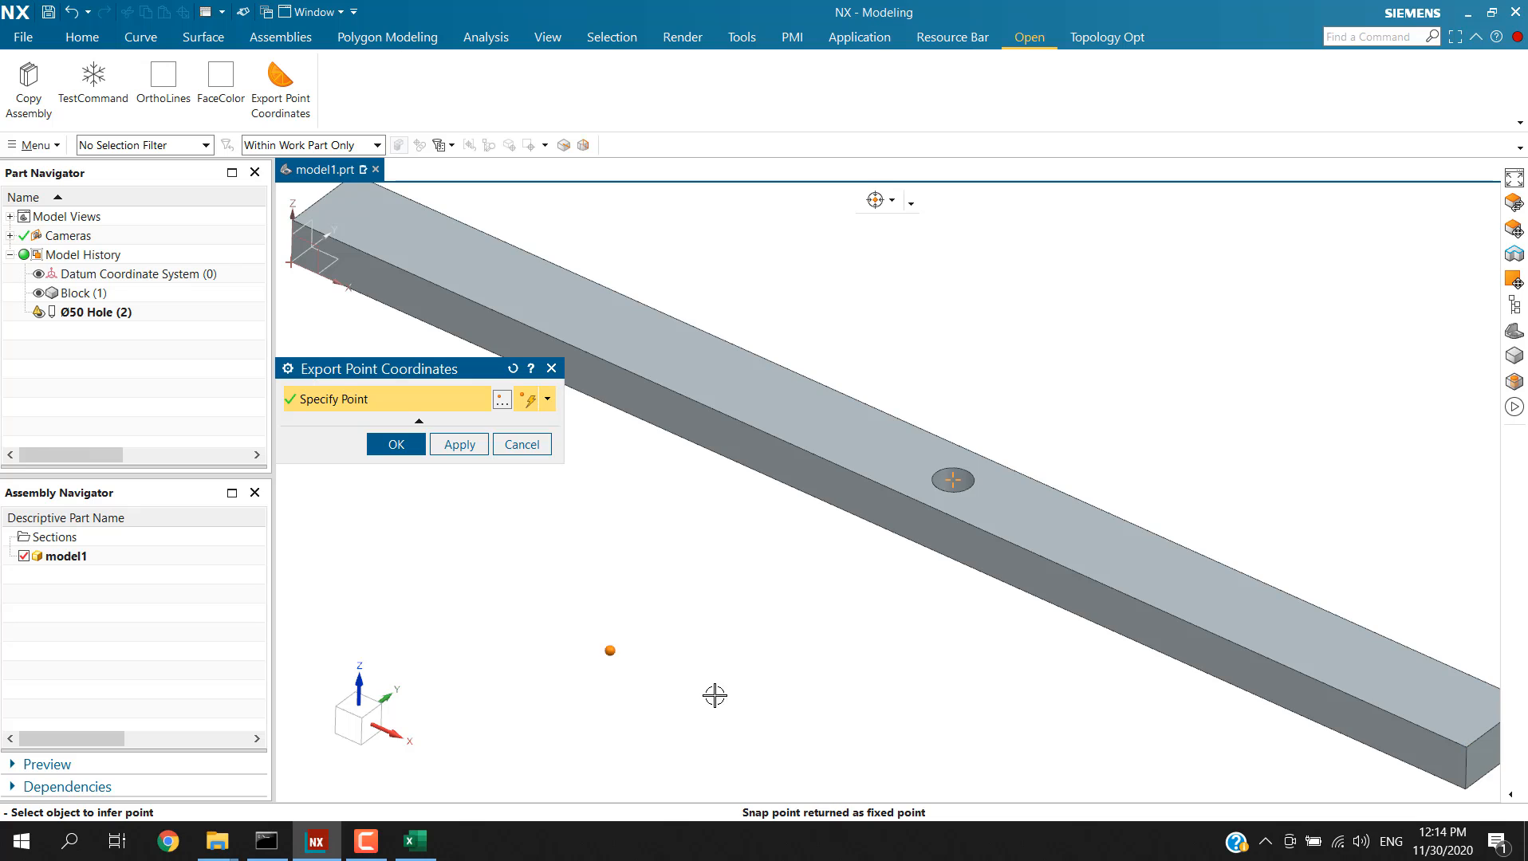
click(474, 449)
click(391, 443)
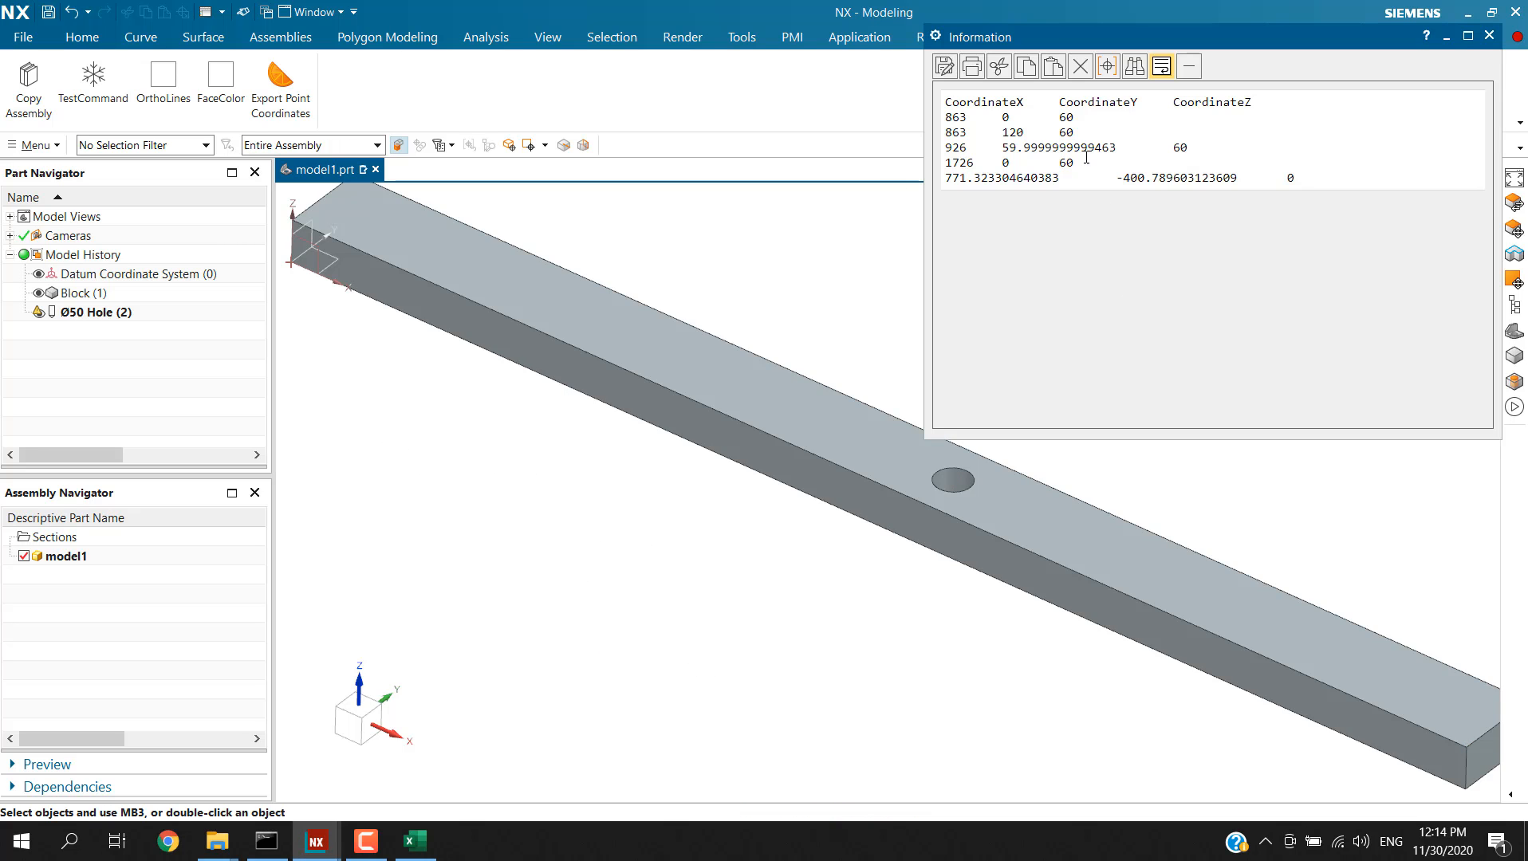
Move the Information window over the model and examine the exported X, Y and Z coordinates of the picked points
drag(1127, 33, 1039, 176)
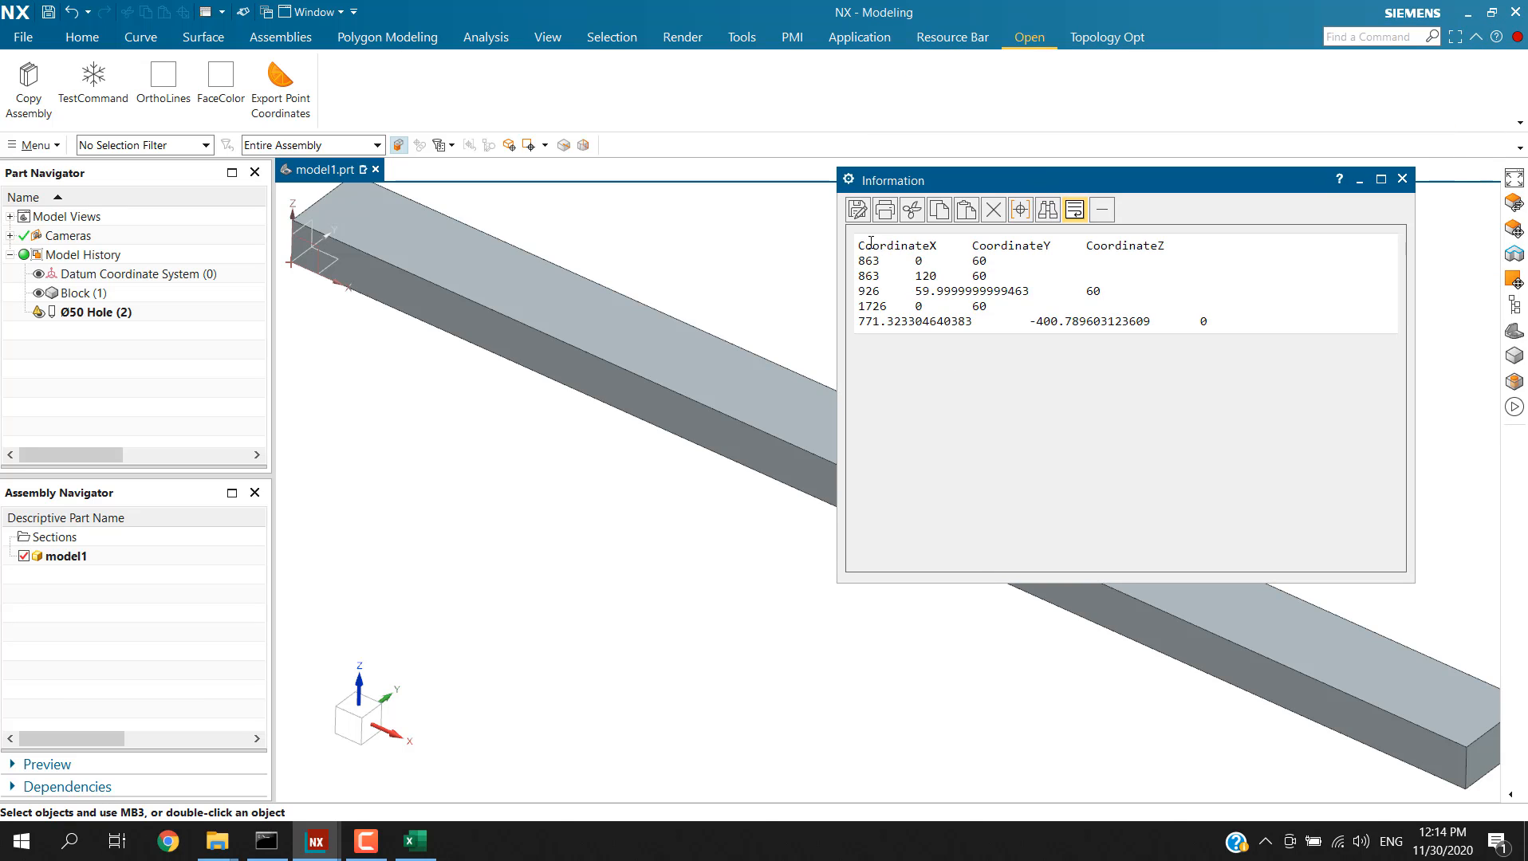
drag(871, 242, 1251, 430)
click(1251, 431)
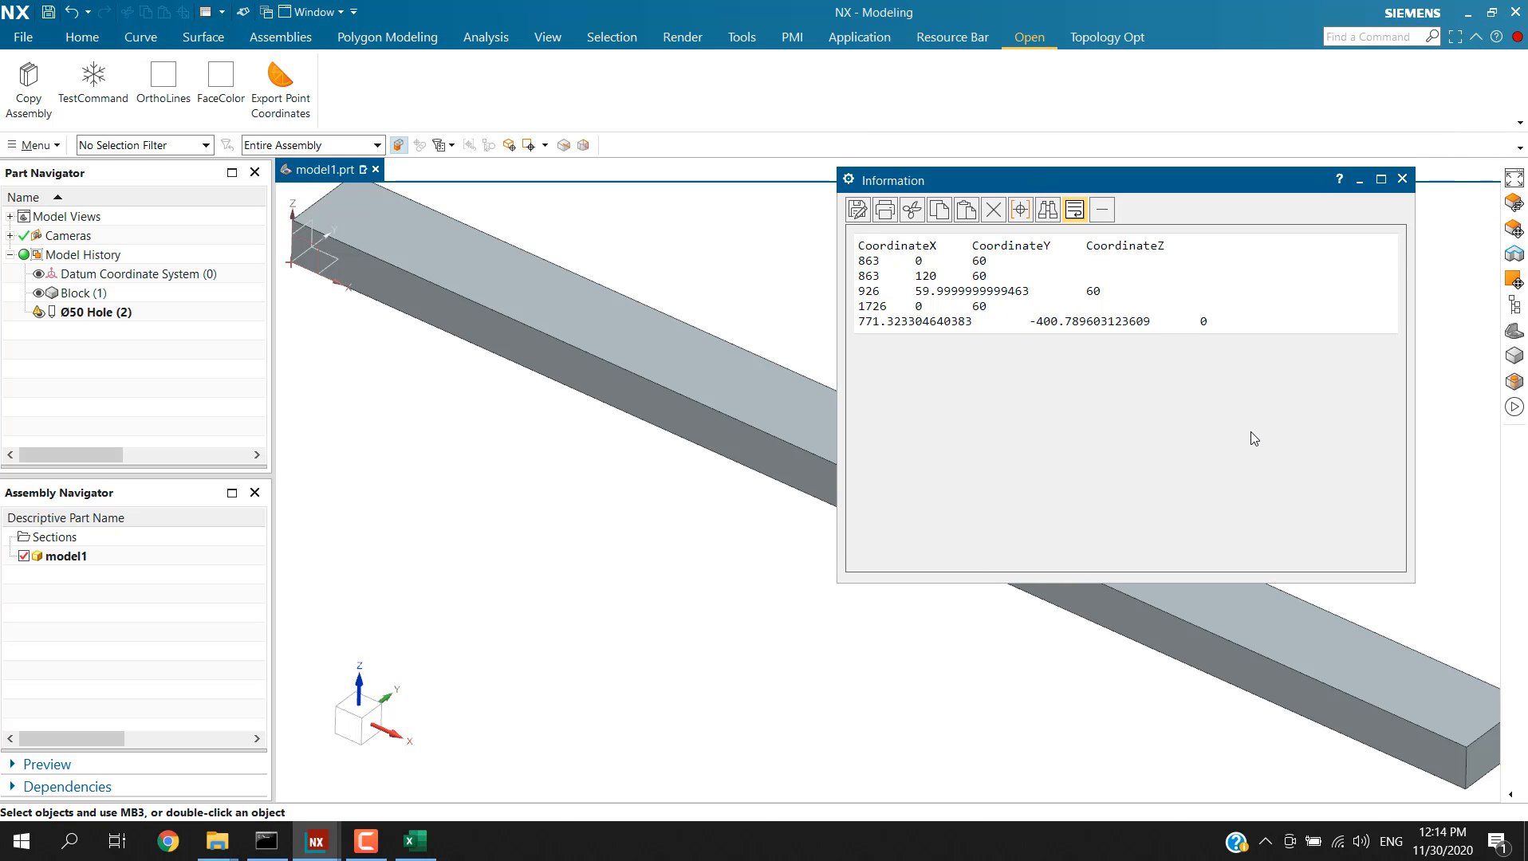